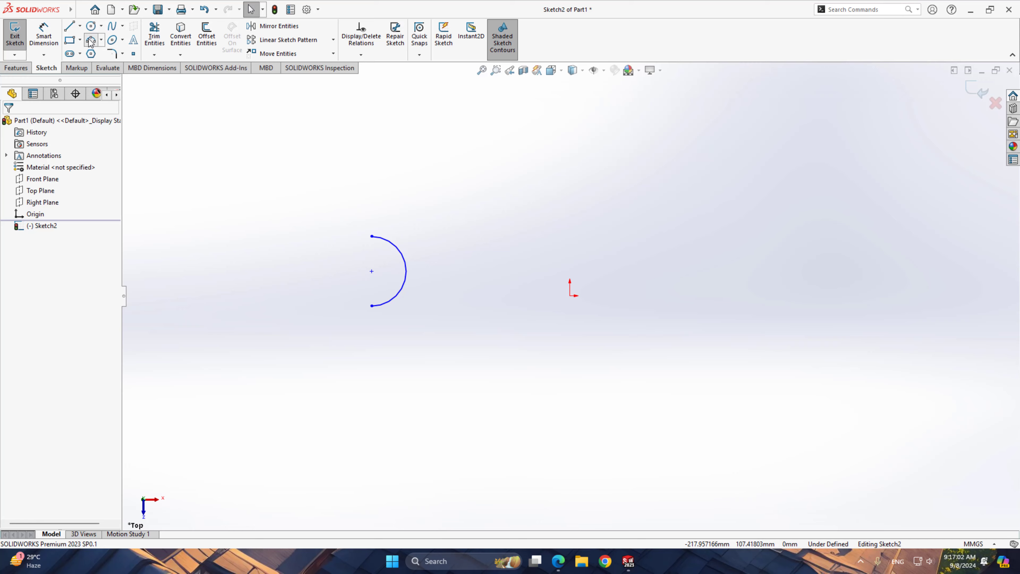
Draw a three-point semicircular arc of about 25.4 mm radius around the existing smaller semicircle, sharing its centre.
left_click(90, 41)
left_click(371, 221)
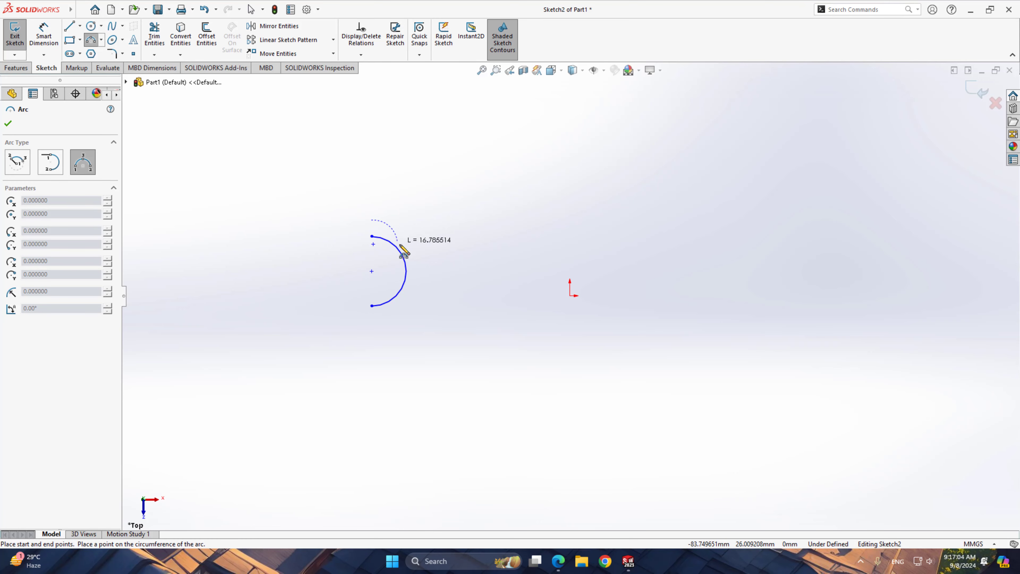
left_click(371, 324)
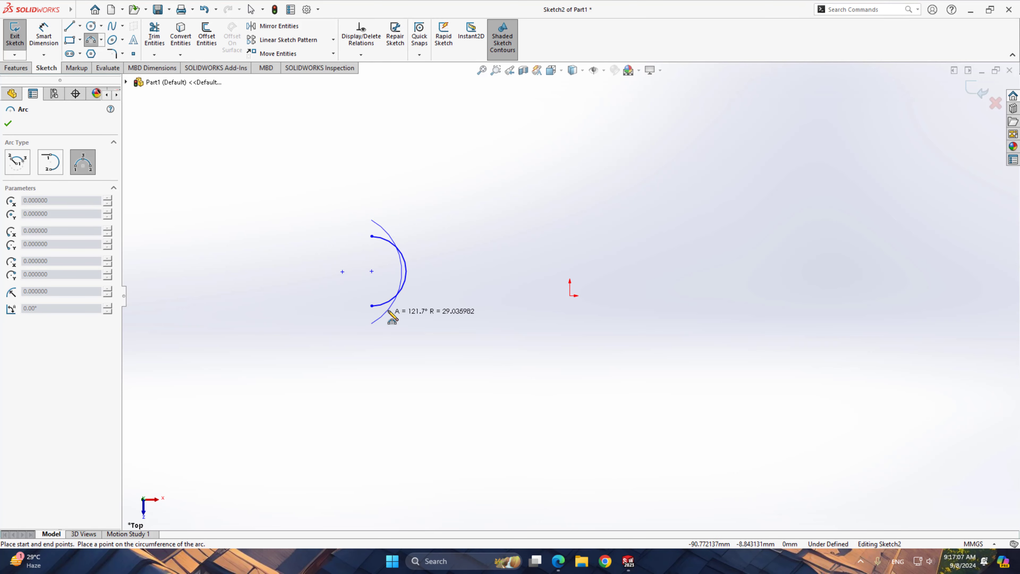
left_click(423, 278)
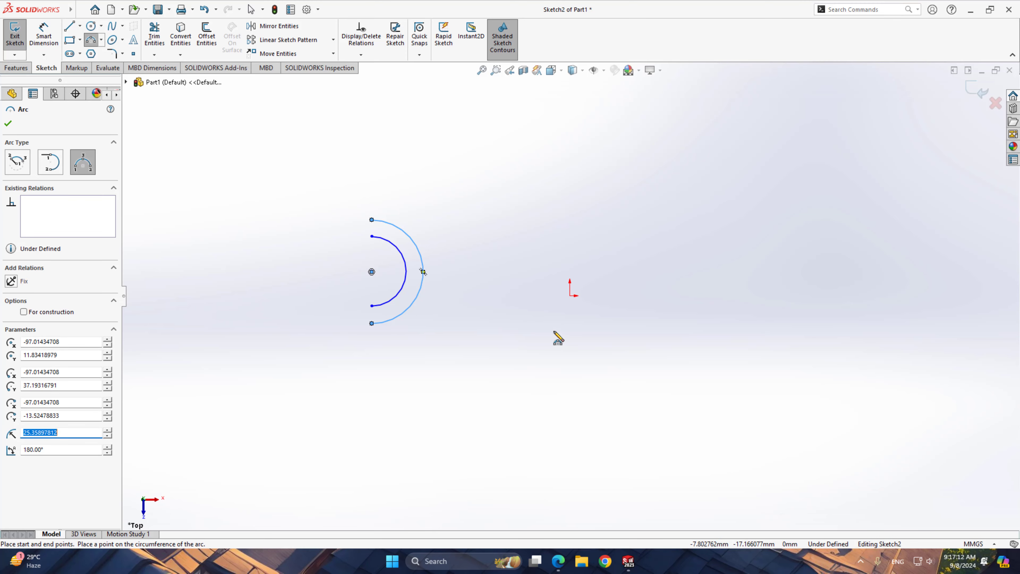
Draw two three-point arcs bulging toward each other from the outer semicircle, the upper about 34 mm and the lower about 26 mm in radius.
left_click(416, 244)
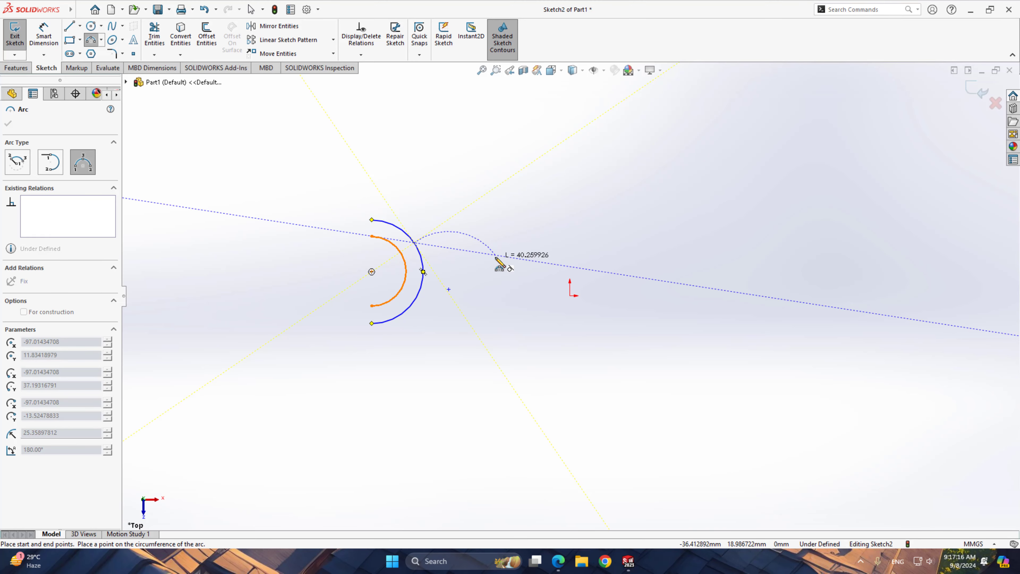
left_click(451, 262)
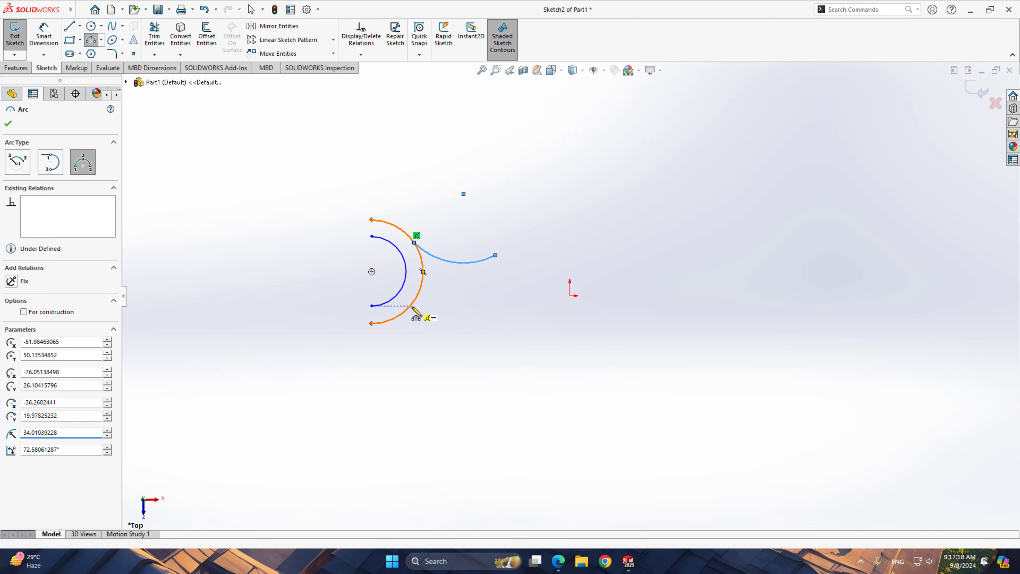
left_click(410, 305)
left_click(486, 302)
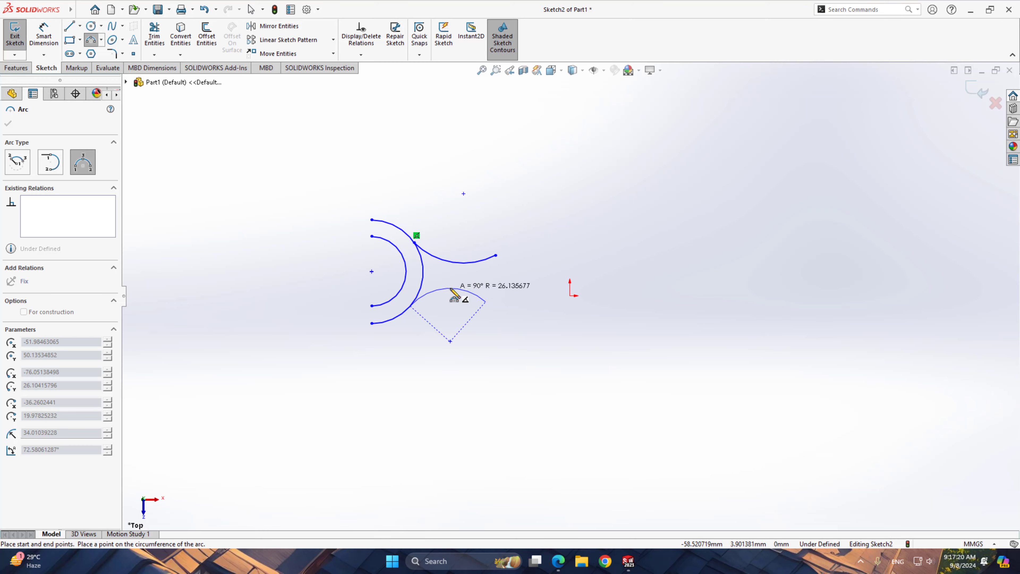
left_click(454, 290)
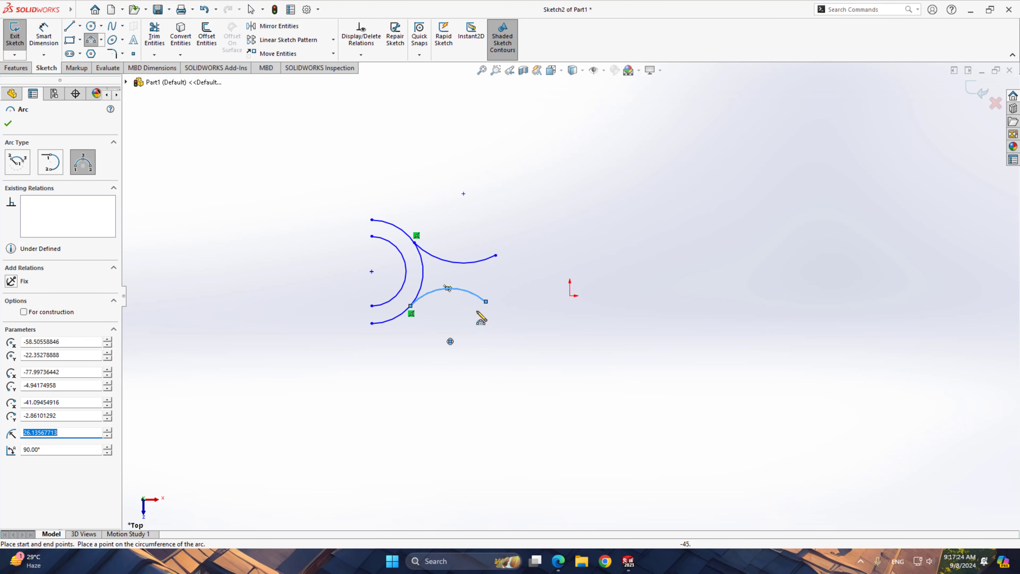
right_click(462, 339)
left_click(485, 341)
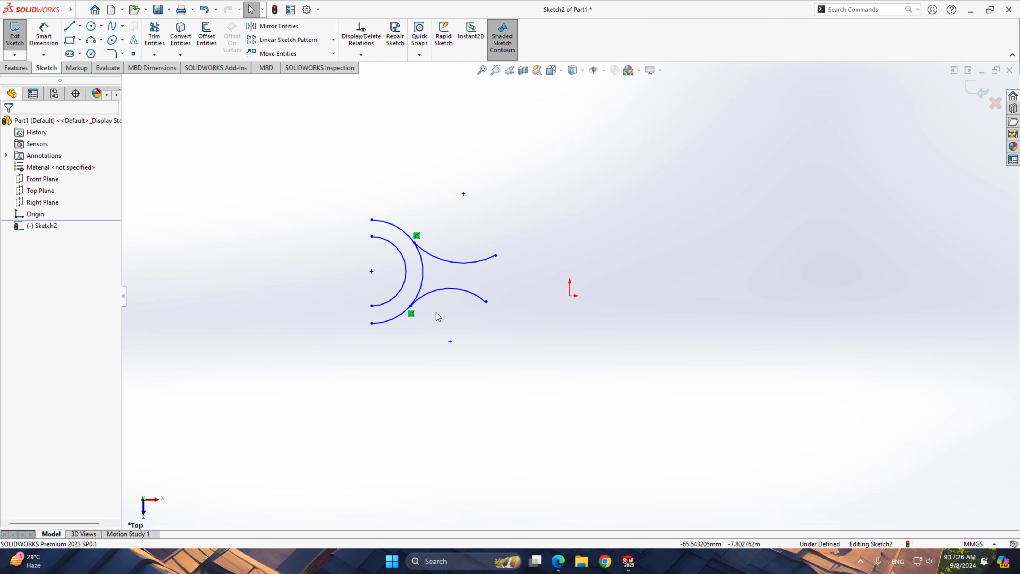
Make the lower and upper connecting arcs each tangent to the outer semicircle.
left_click(431, 300)
left_click(425, 294, "ctrl")
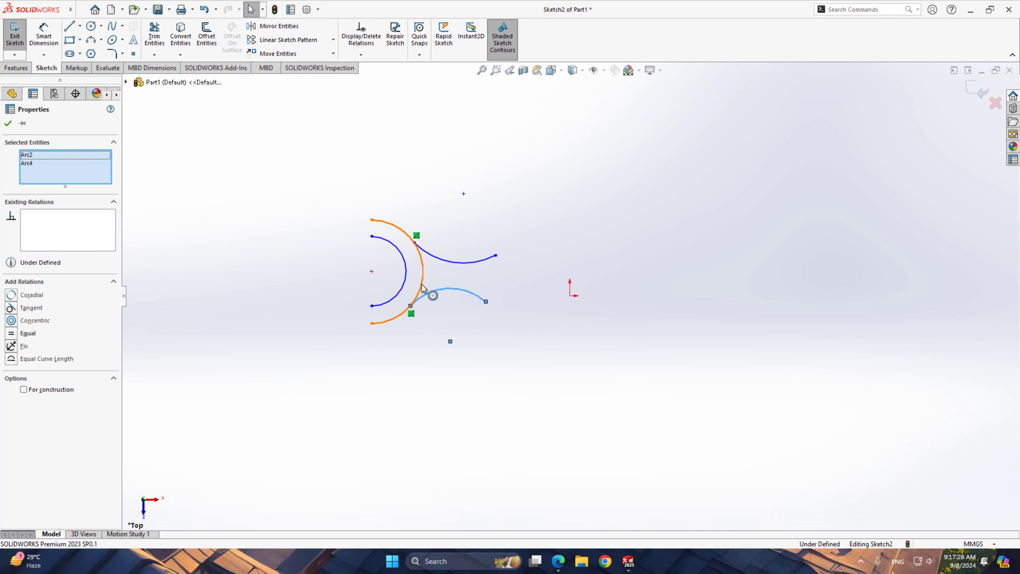
left_click(468, 236)
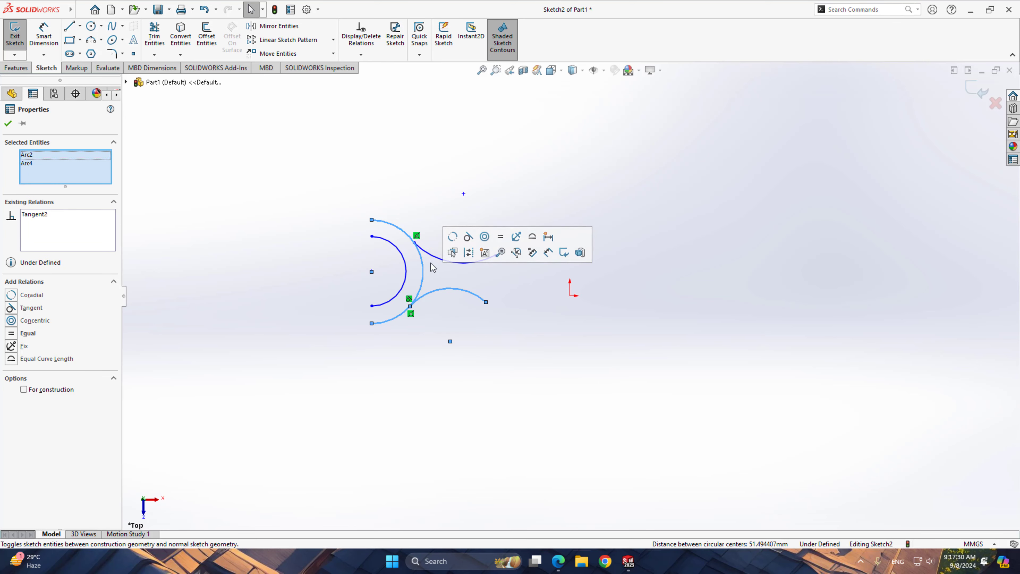
left_click(437, 257)
left_click(423, 256, "ctrl")
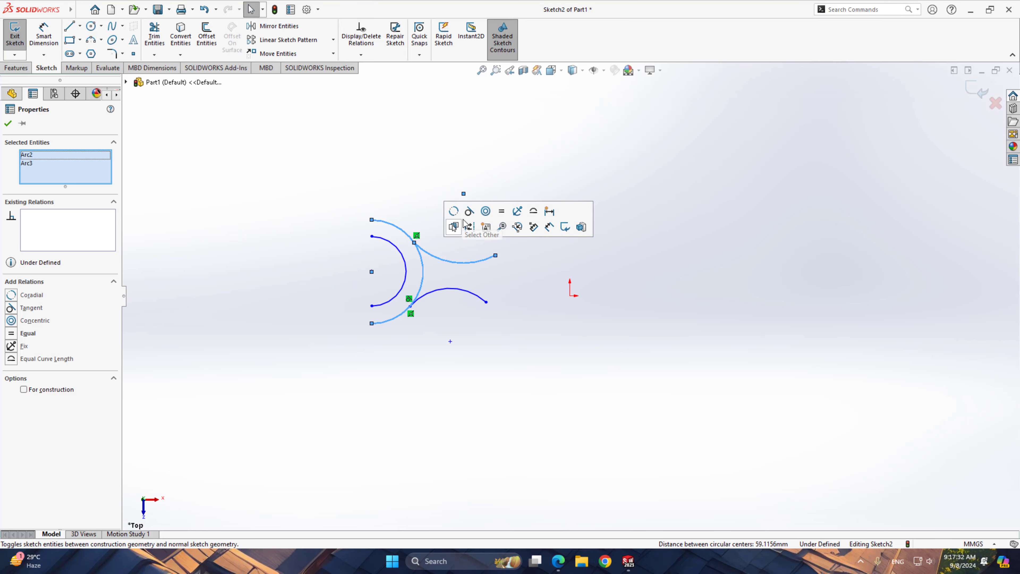
left_click(469, 210)
left_click(462, 347)
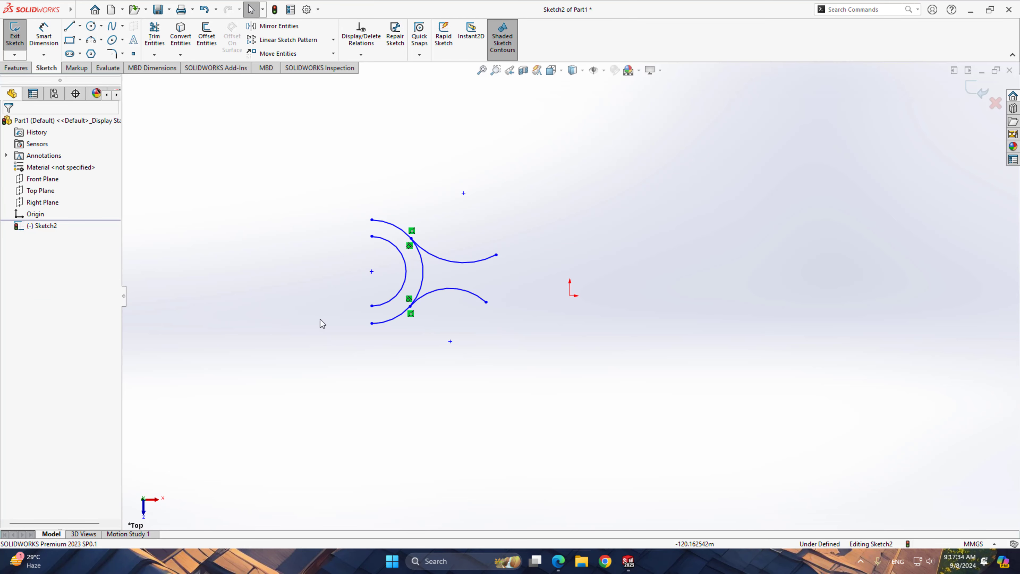
Draw a vertical line joining the outer semicircle's two endpoints and make it construction geometry.
key("l")
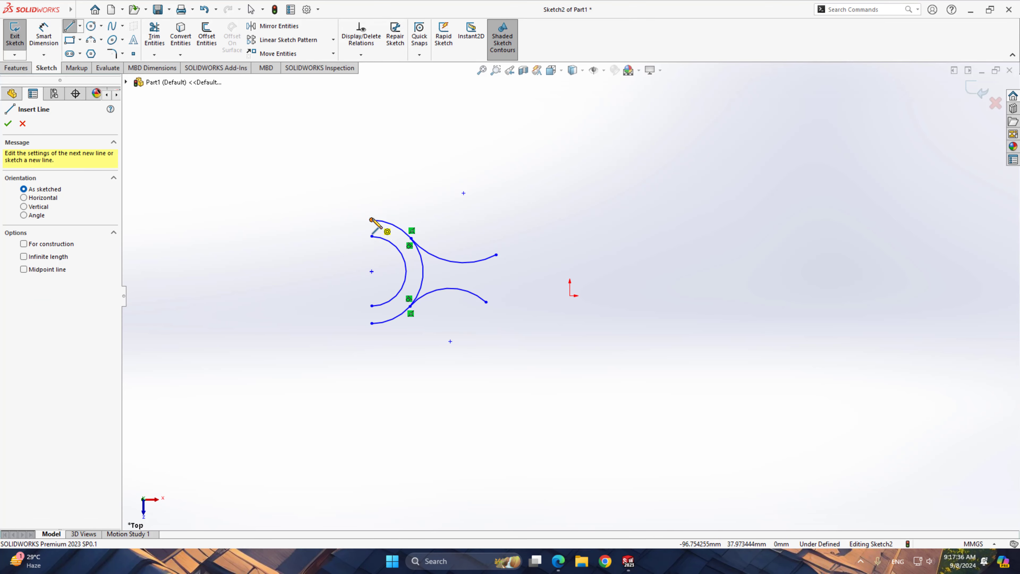
left_click(371, 323)
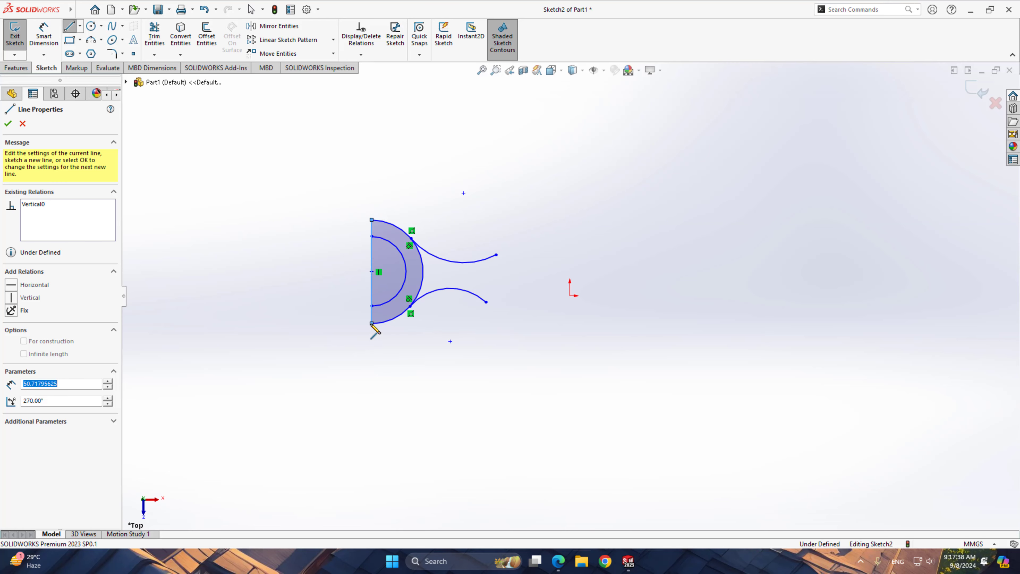
right_click(334, 351)
left_click(353, 353)
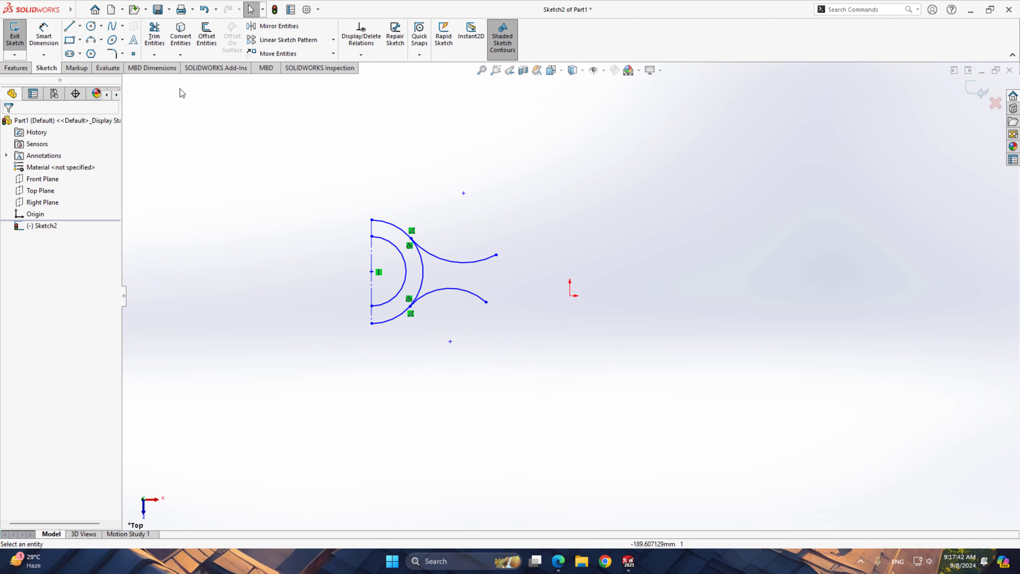
Trim away the part of the outer semicircle between the two connecting arcs.
left_click(155, 34)
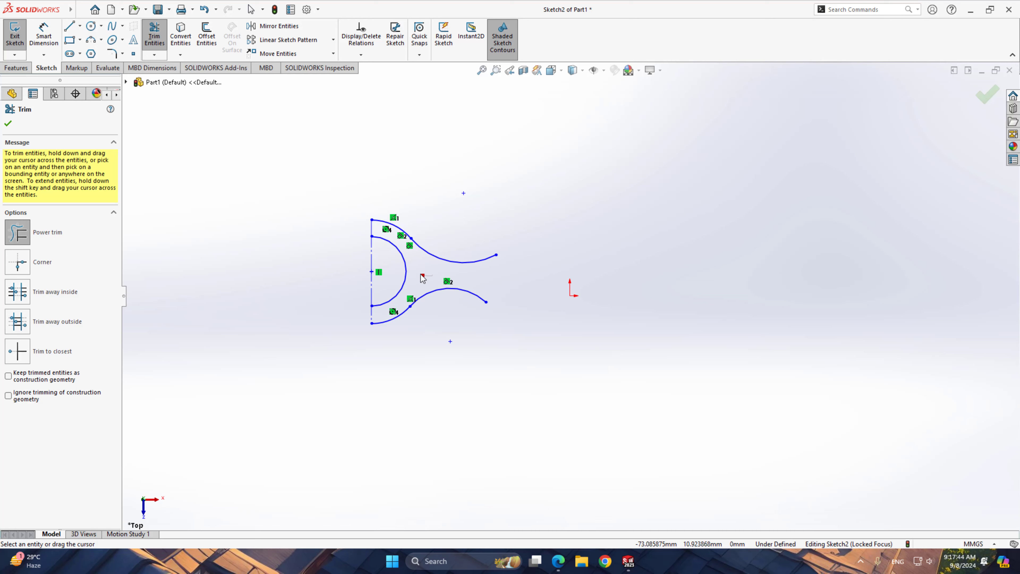
right_click(210, 300)
left_click(251, 333)
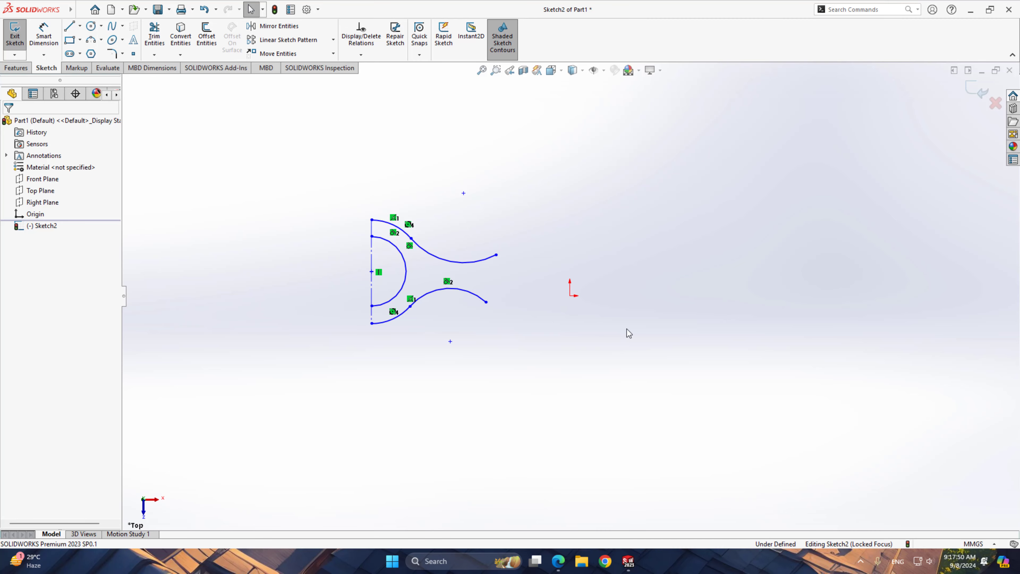
Draw a circle of about 41.3 mm radius centred on the origin and passing through the upper connecting arc's free endpoint.
key("c")
left_click(570, 295)
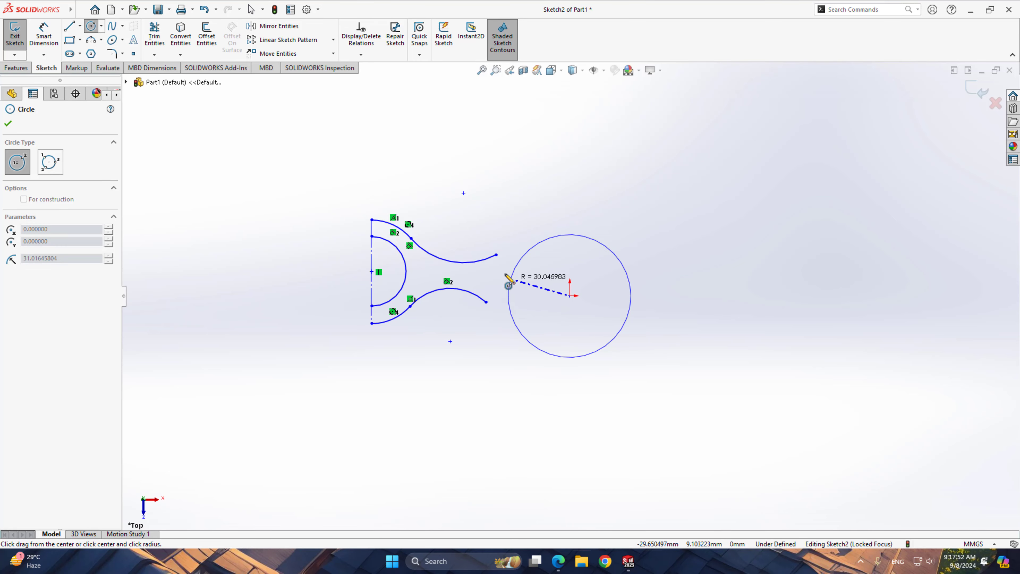
left_click(497, 255)
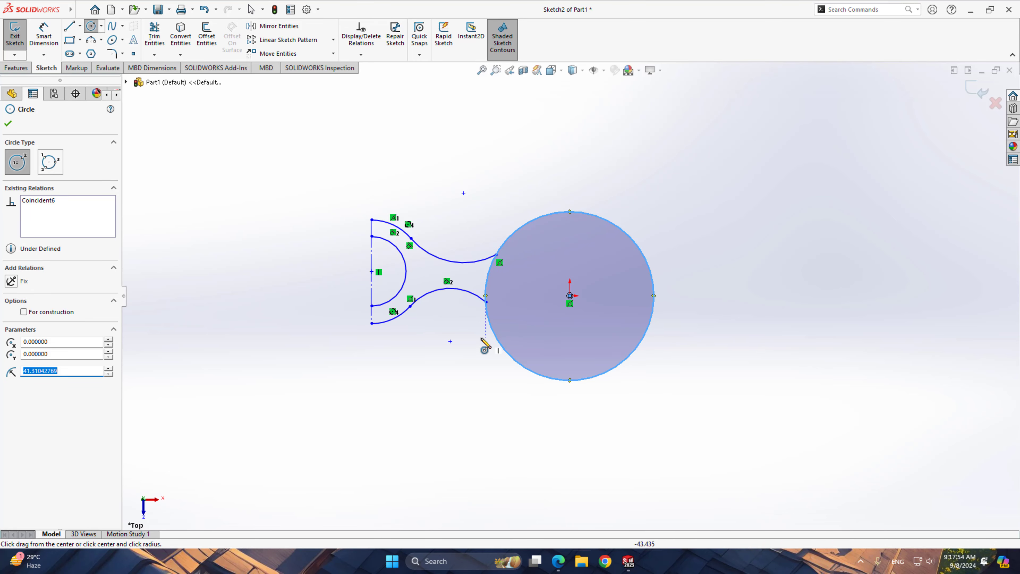
right_click(458, 345)
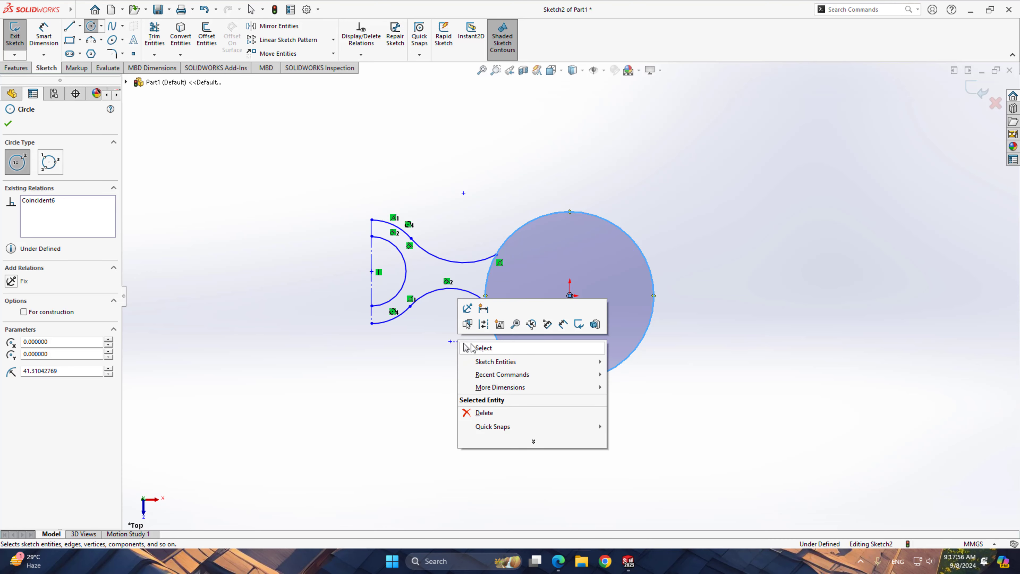
left_click(467, 348)
Make the lower and upper connecting arcs each tangent to the large circle.
left_click(482, 298)
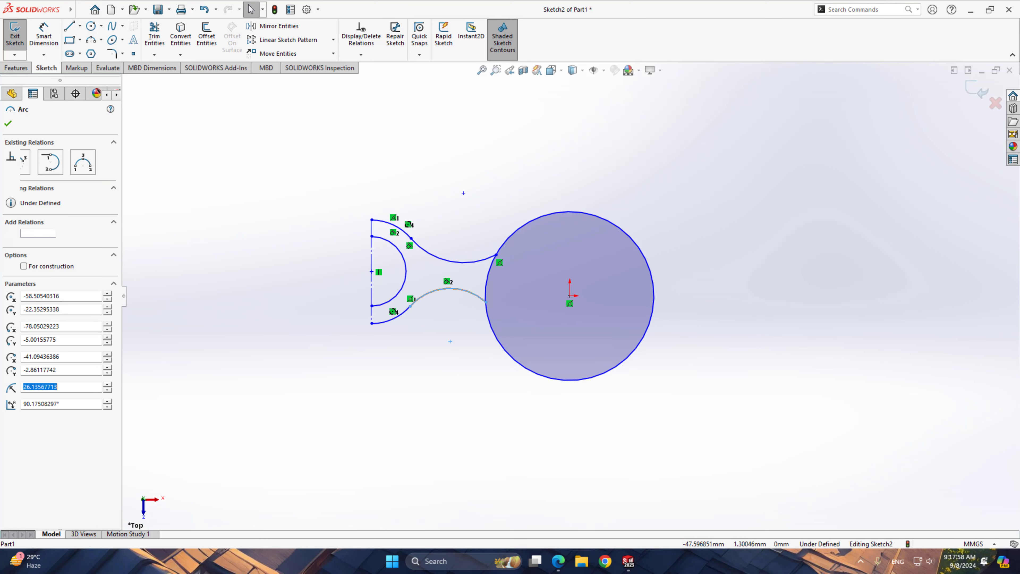
left_click(488, 321, "ctrl")
left_click(534, 269)
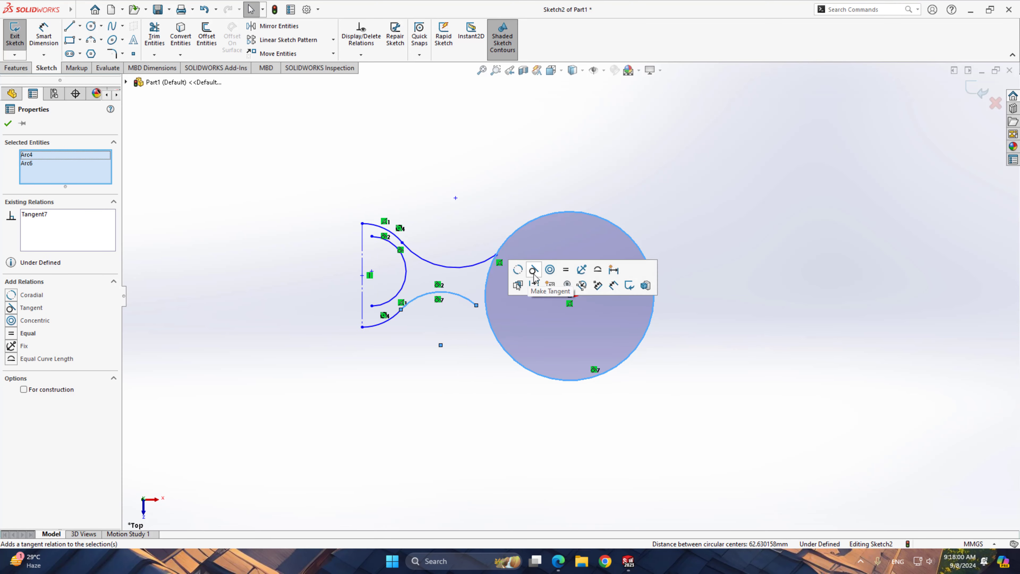
left_click(482, 266)
left_click(504, 243, "ctrl")
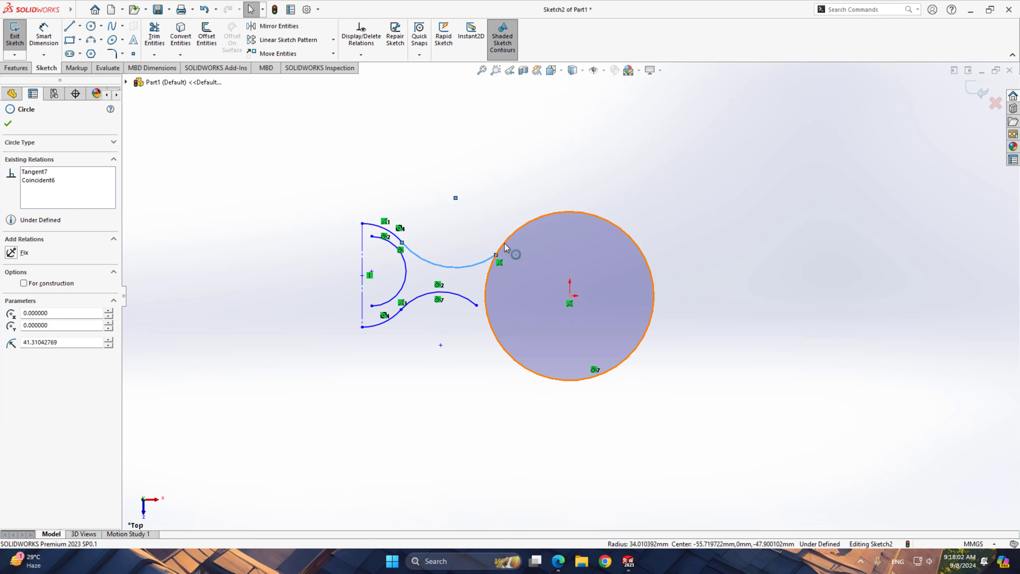
left_click(555, 200)
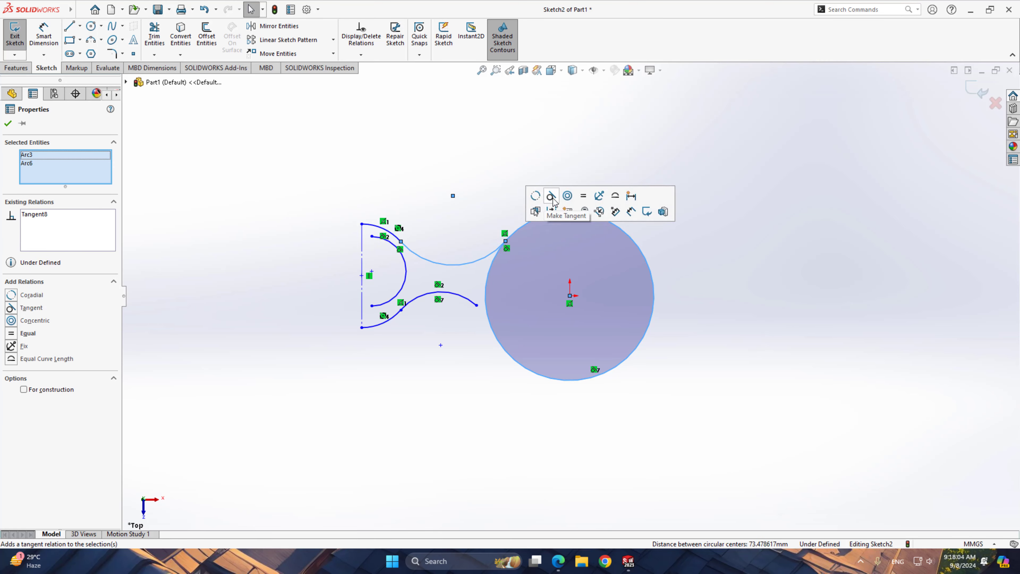
Move the lower connecting arc's free endpoint onto the large circle's edge.
left_click(464, 212)
left_click_drag(476, 307, 491, 327)
left_click(473, 376)
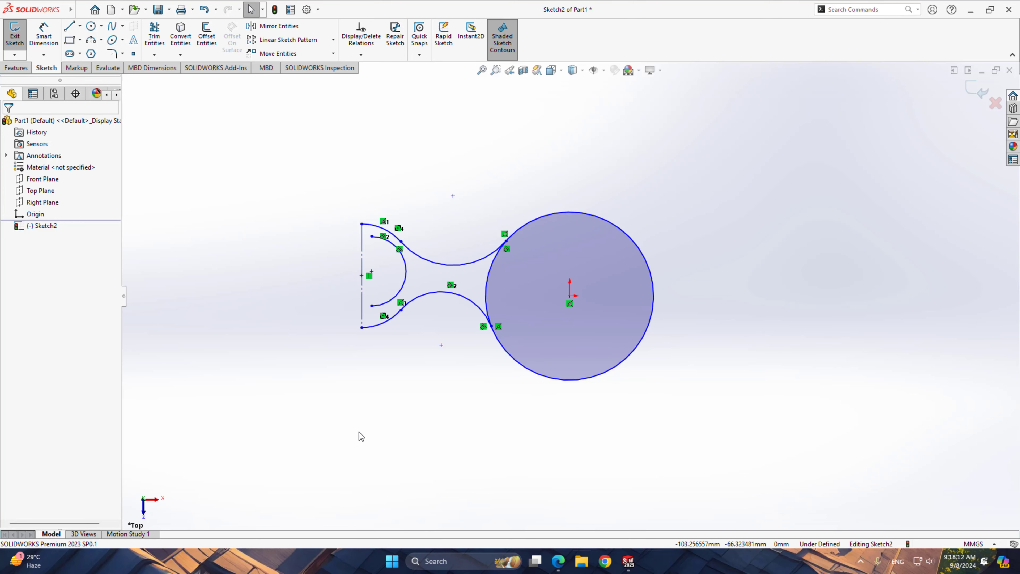
Make the inner semicircle's lower endpoint coincident with the vertical construction line.
left_click(371, 306)
left_click(362, 314, "ctrl")
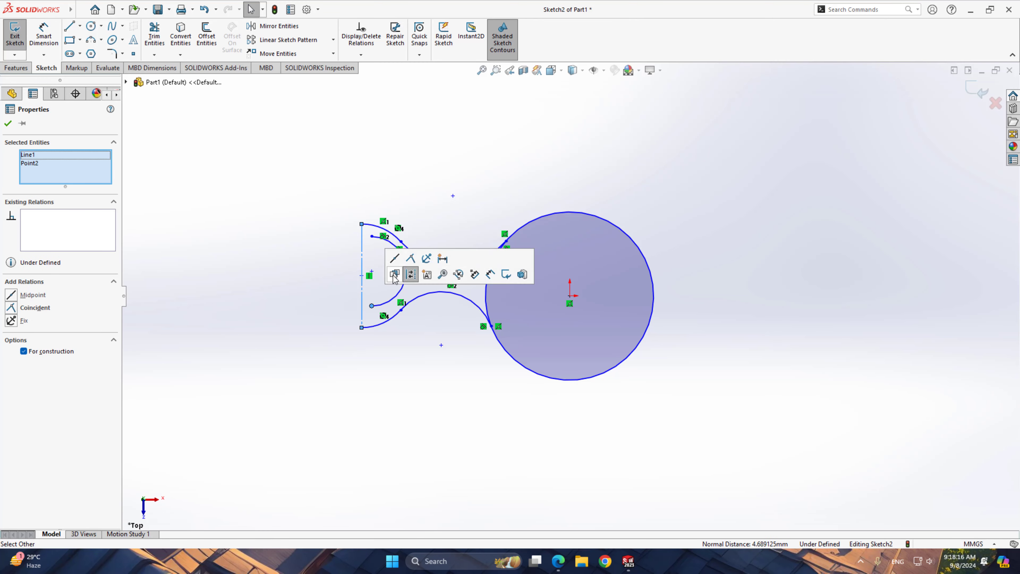
left_click(412, 259)
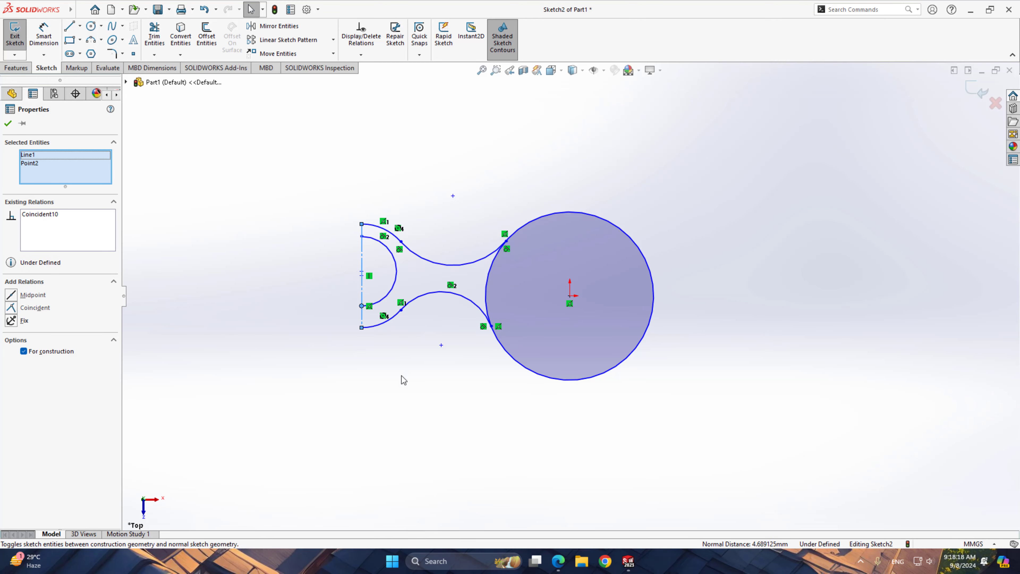
left_click(399, 389)
Dimension the inner semicircle with a radius of 30 mm.
right_click_drag(379, 427, 379, 374)
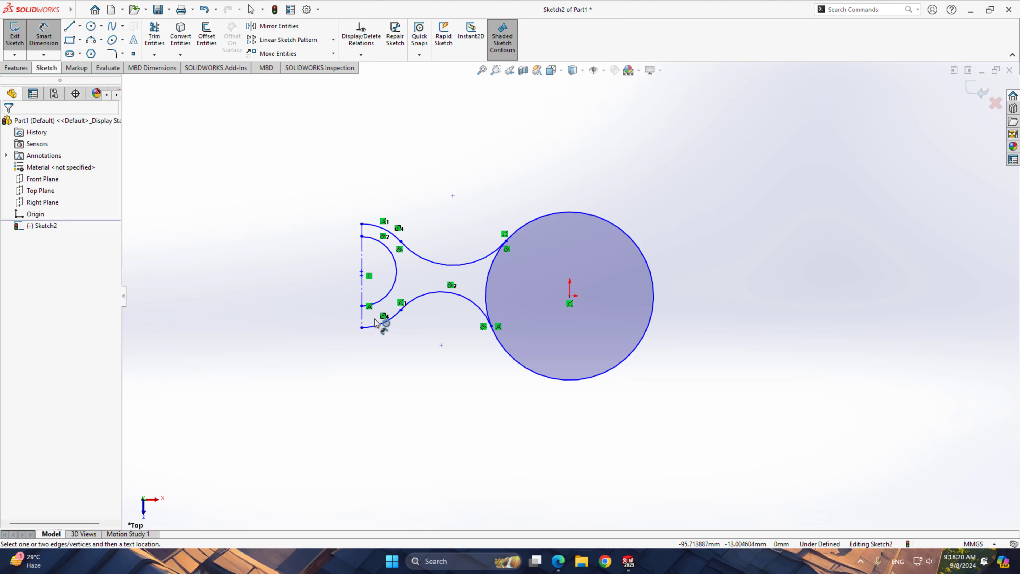
left_click(396, 268)
left_click(295, 231)
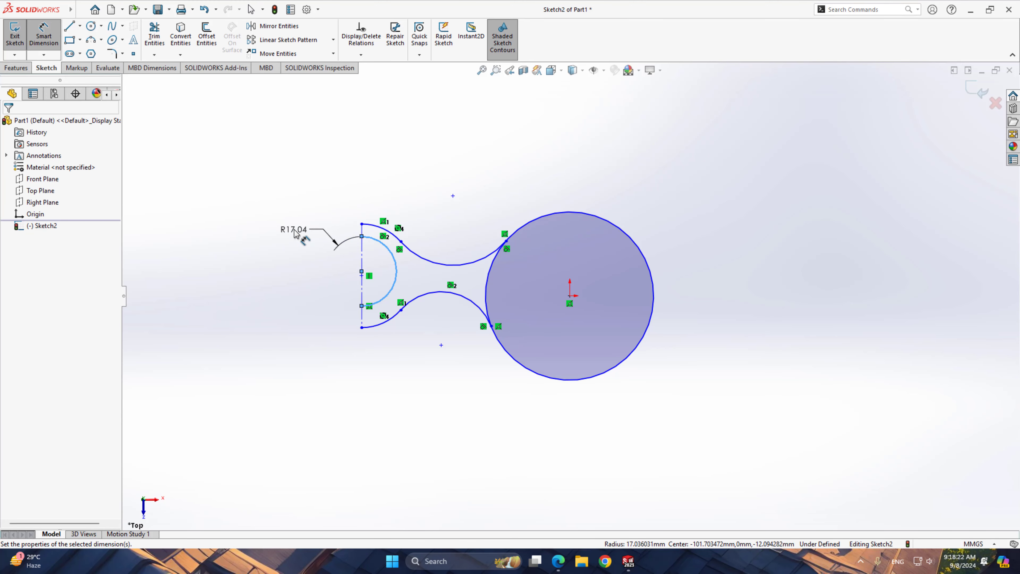
type("30")
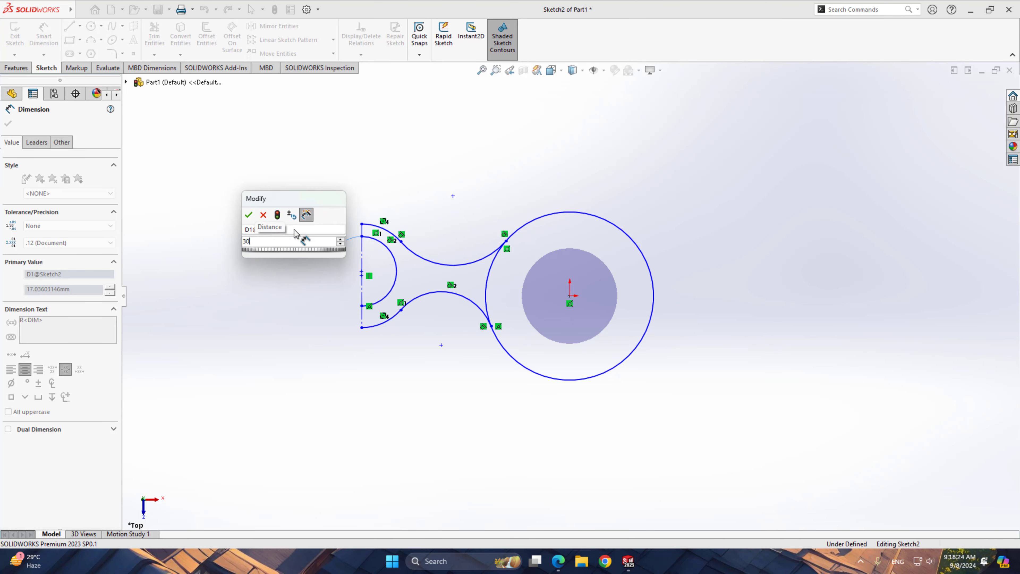
key("Return")
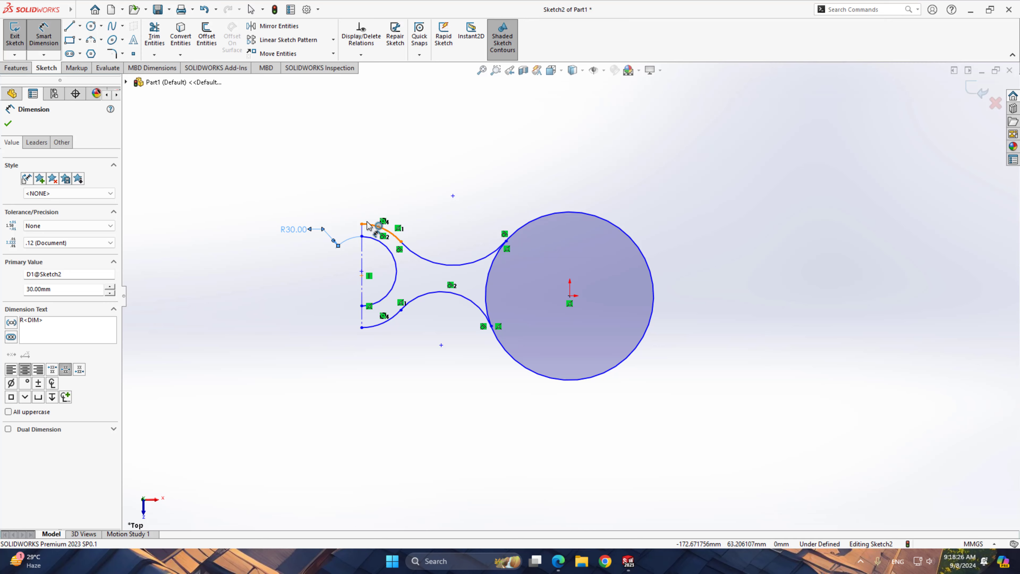
Dimension the outer arc's upper segment with a radius of 40 mm and finish dimensioning.
left_click(381, 228)
left_click(344, 183)
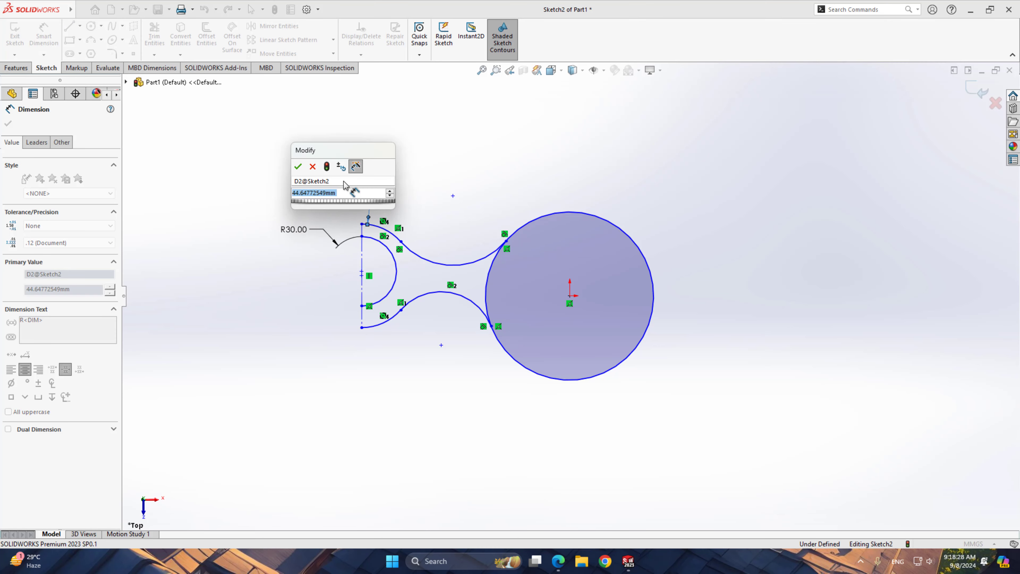
type("40")
key("Return")
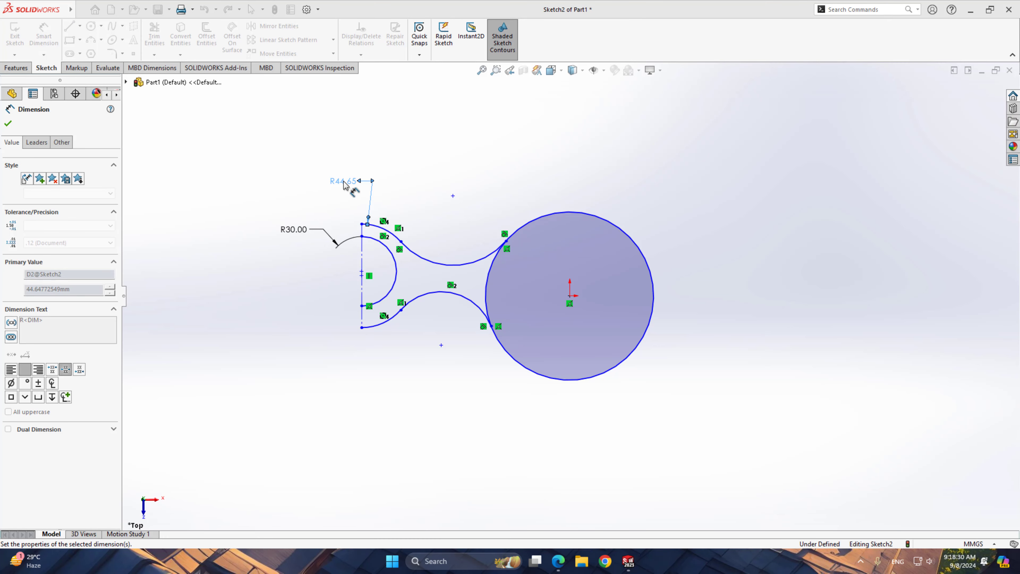
scroll(426, 317, "down", 5)
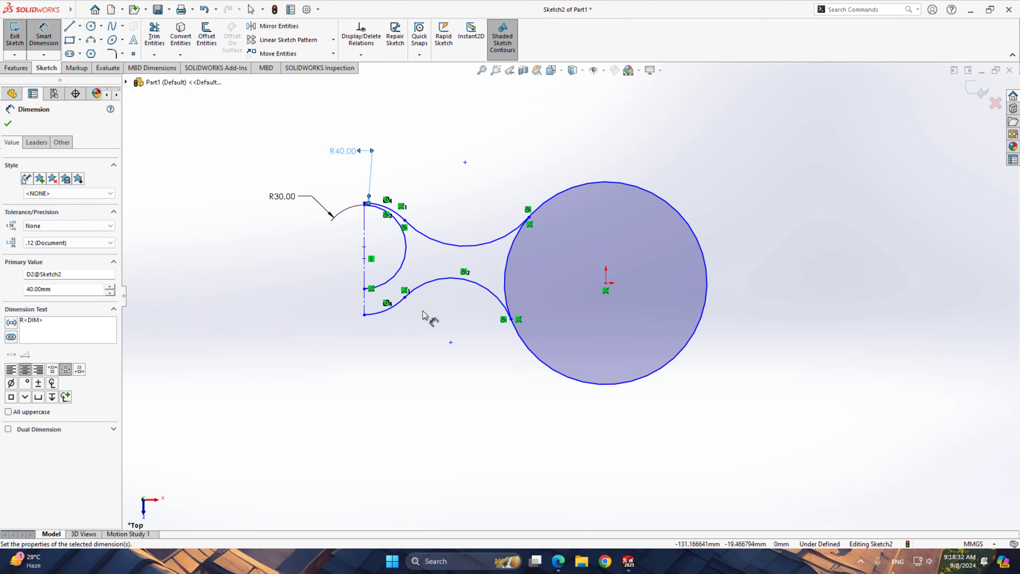
right_click(424, 328)
left_click(467, 364)
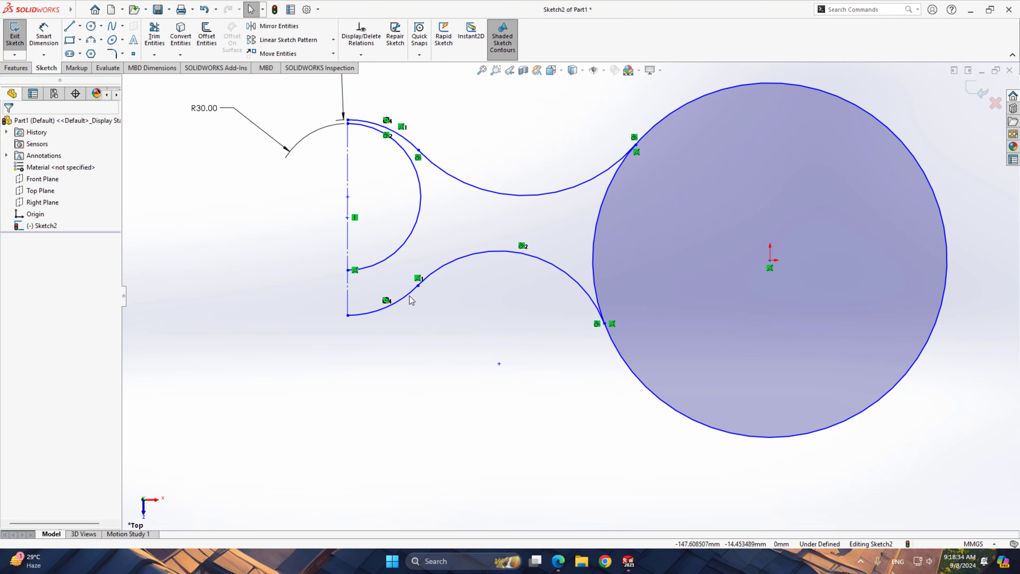
Add an equal relation between the upper and lower segments of the outer arc.
left_click(414, 290)
left_click(408, 143, "ctrl")
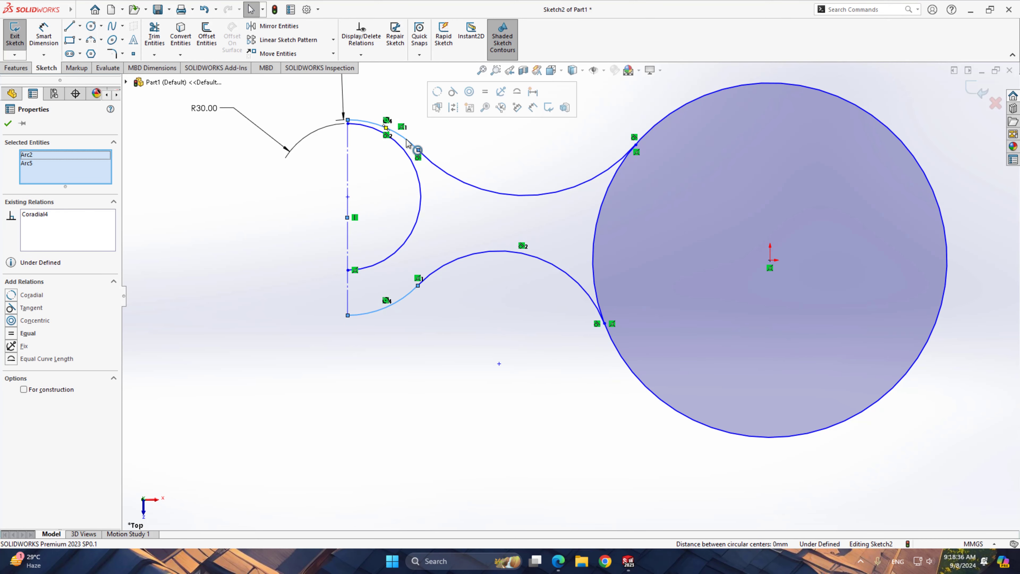
left_click(484, 93)
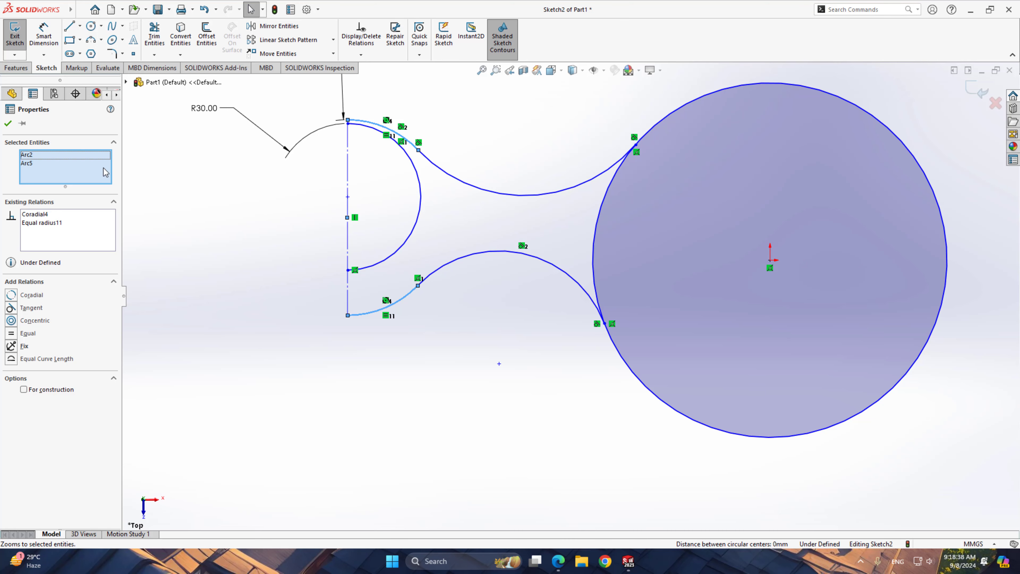
left_click(9, 123)
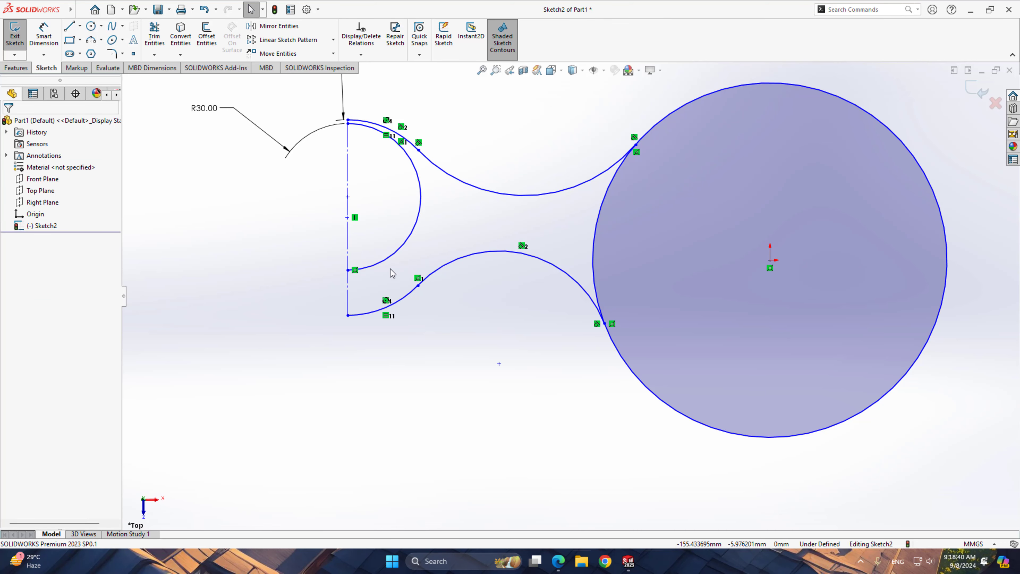
Make the inner semicircle concentric with the outer arc.
left_click(413, 147)
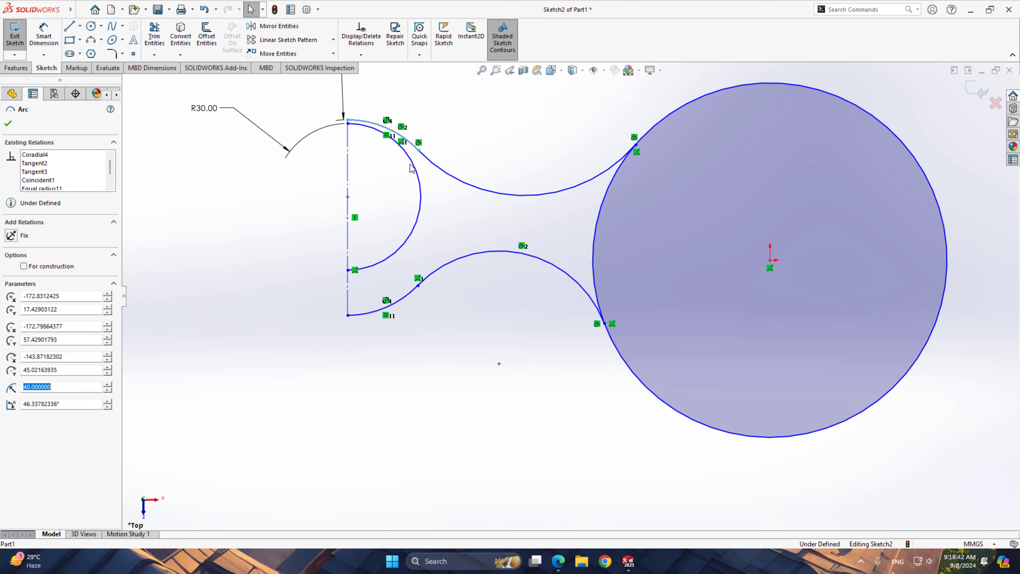
left_click(420, 185, "ctrl")
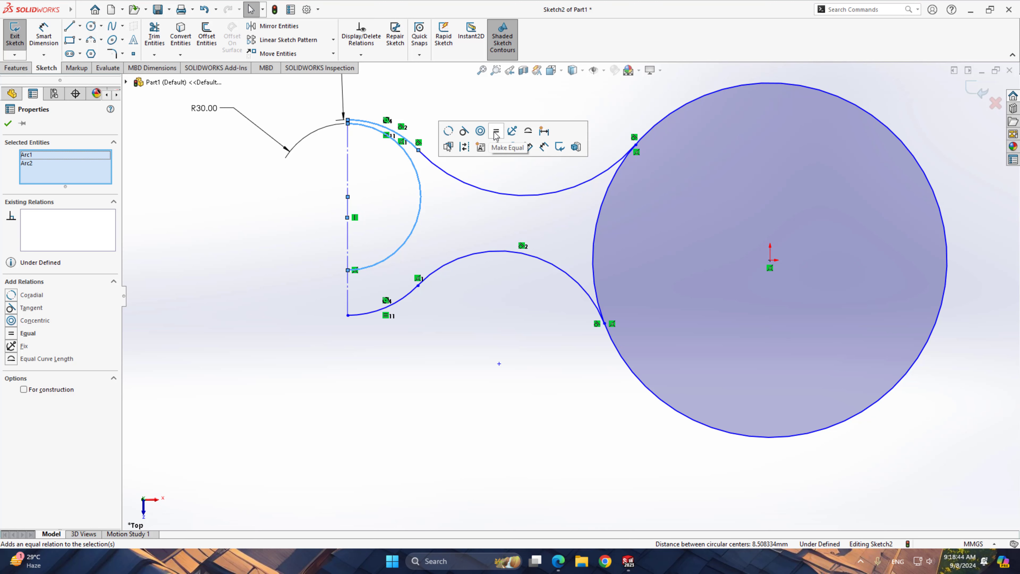
left_click(480, 132)
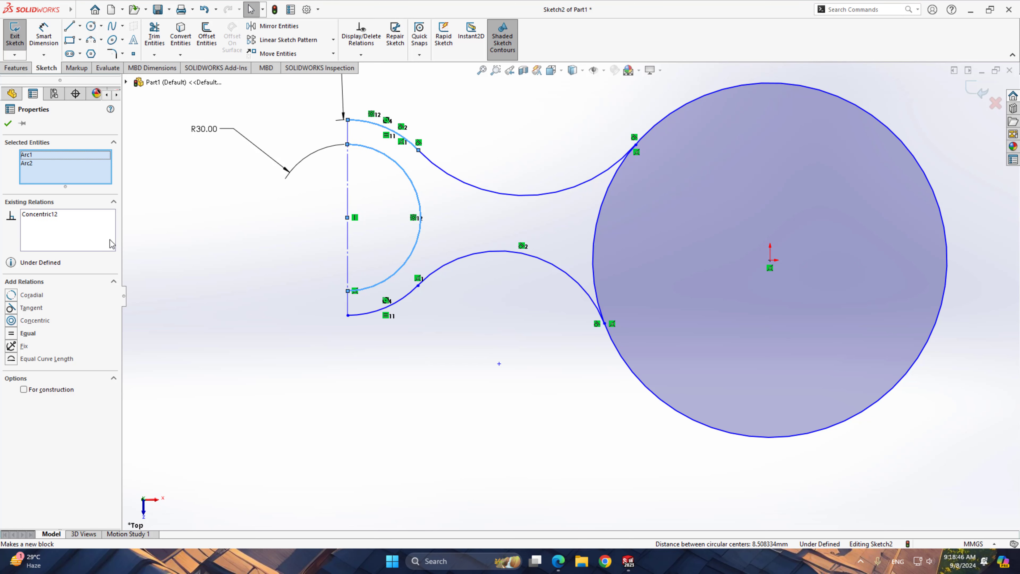
left_click(9, 124)
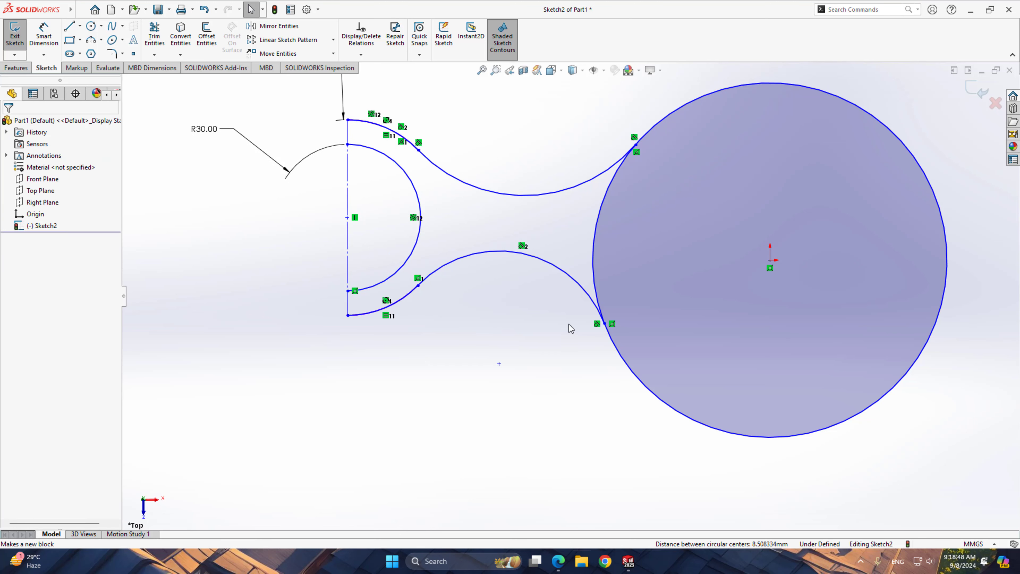
Make the upper and lower connecting arcs equal in radius.
left_click(571, 273)
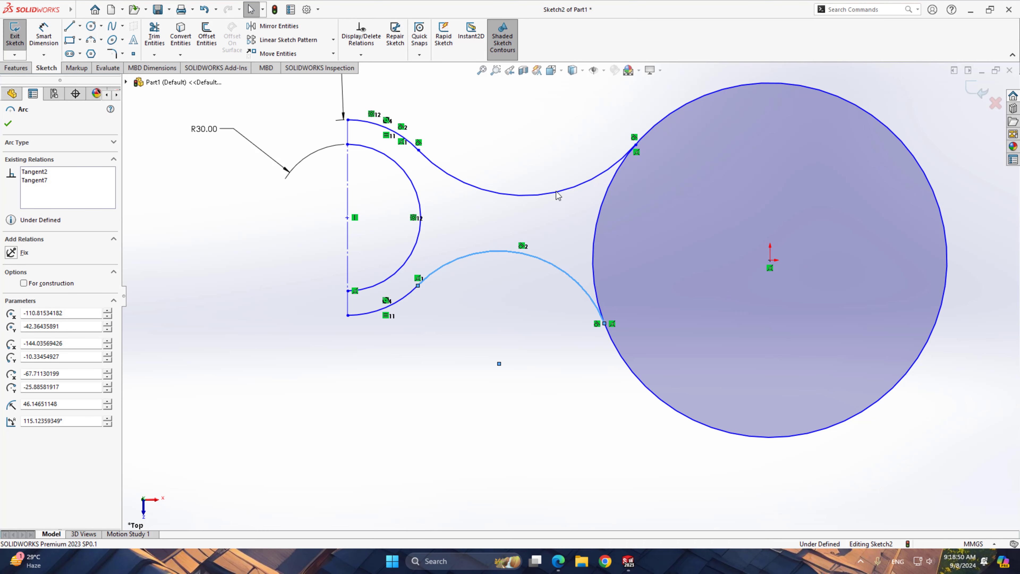
left_click(557, 196, "ctrl")
left_click(633, 148)
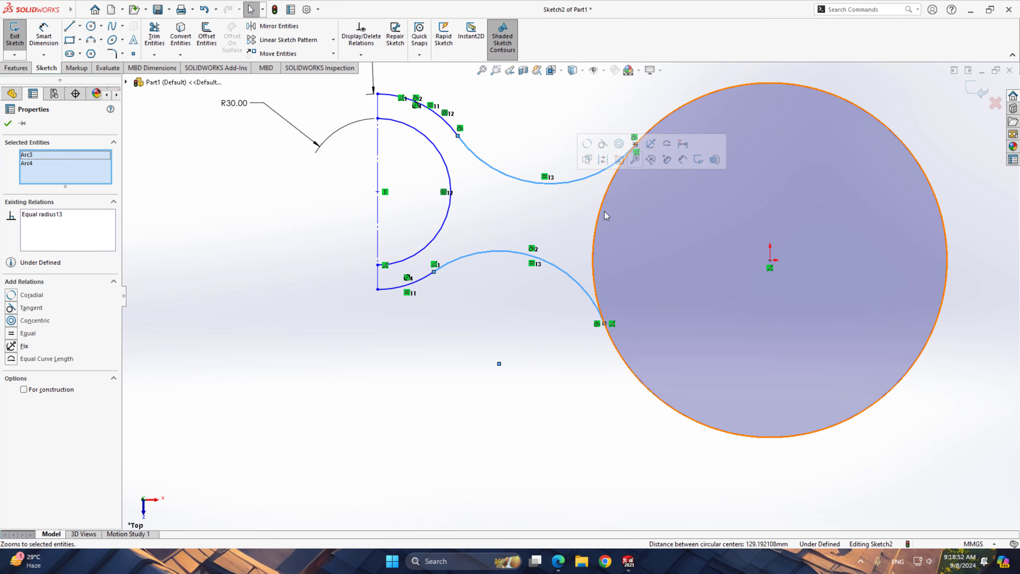
left_click(510, 333)
Dimension the lower connecting arc with a radius of 20 mm and finish dimensioning.
right_click_drag(490, 383, 488, 321)
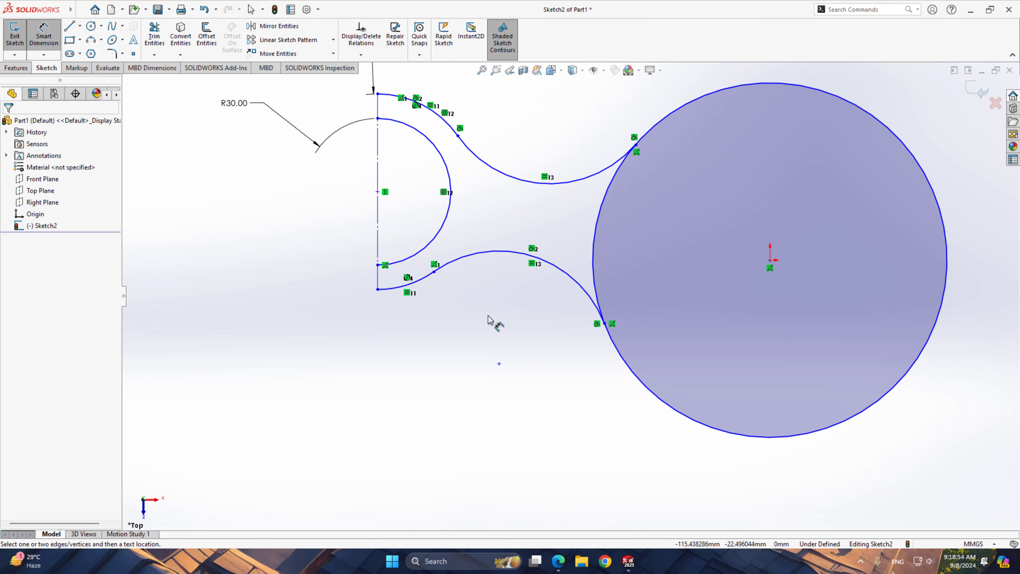
left_click(499, 253)
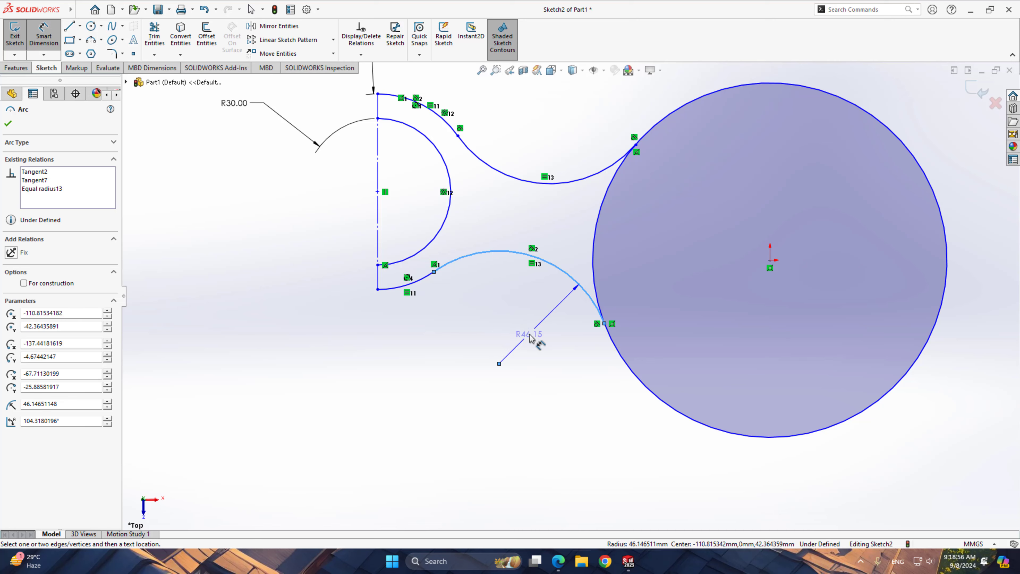
left_click(515, 321)
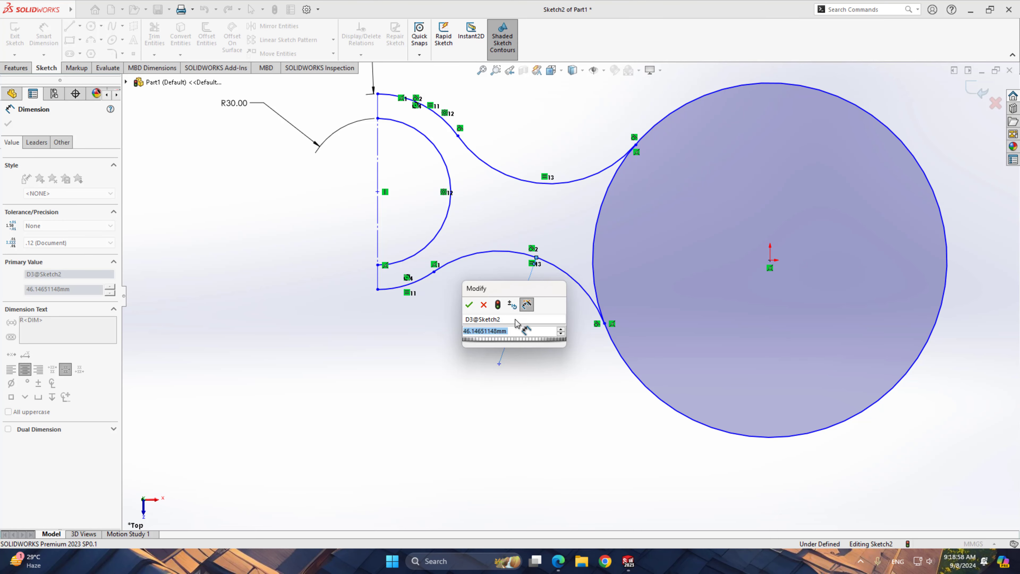
type("20")
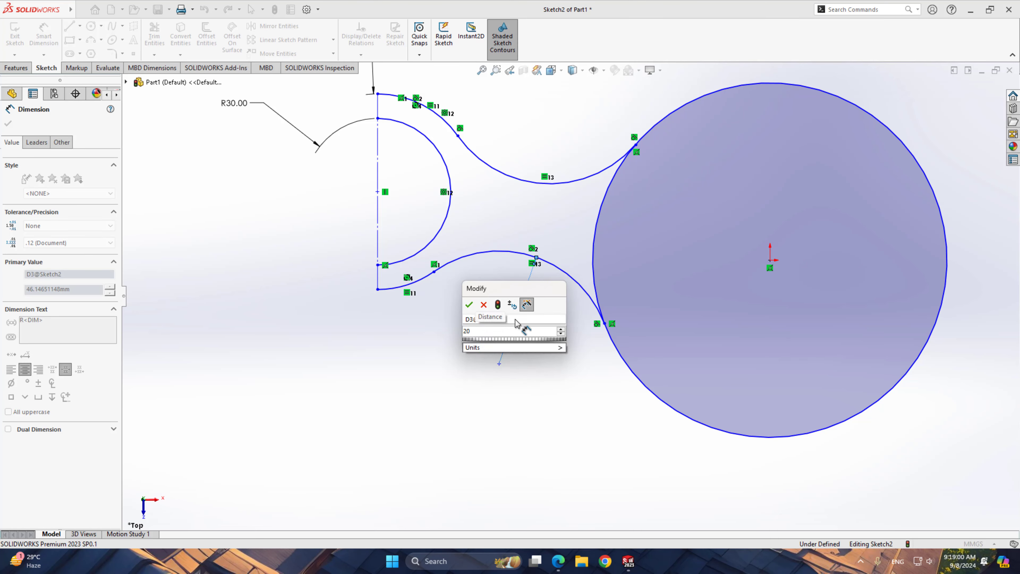
key("Return")
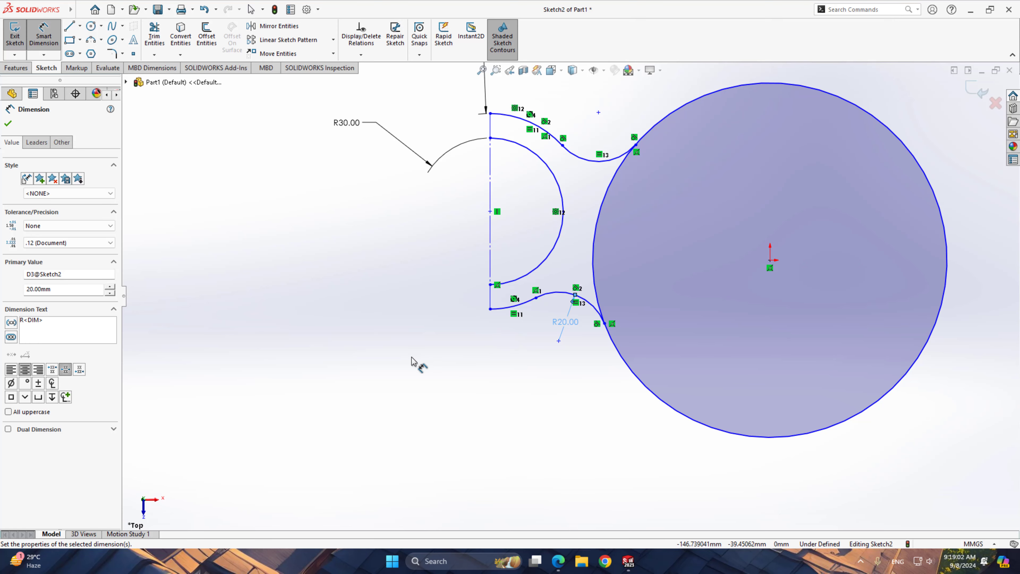
left_click(333, 355)
right_click(358, 348)
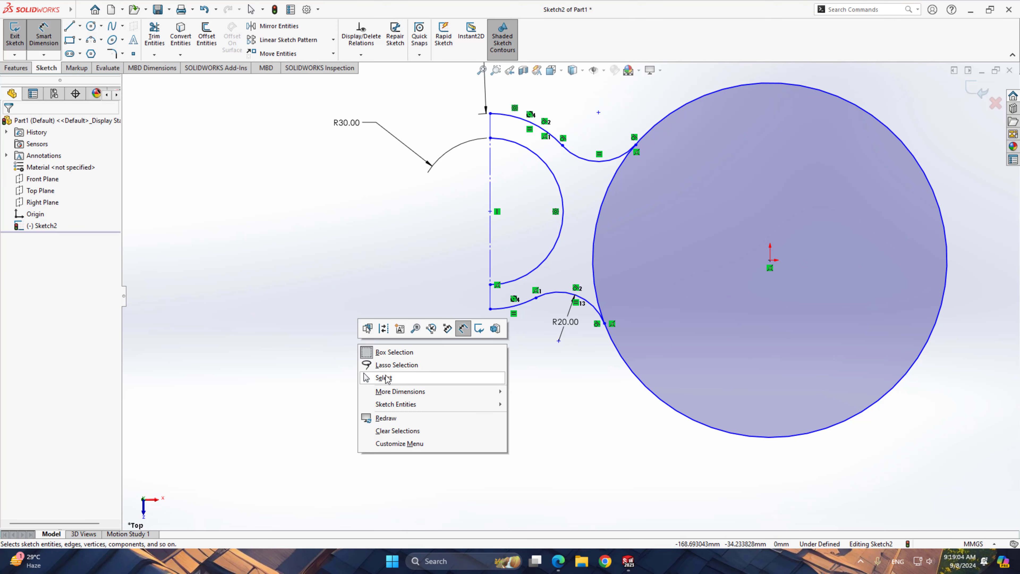
left_click(384, 378)
Trim away the part of the large circle between the two connecting arcs.
key("z")
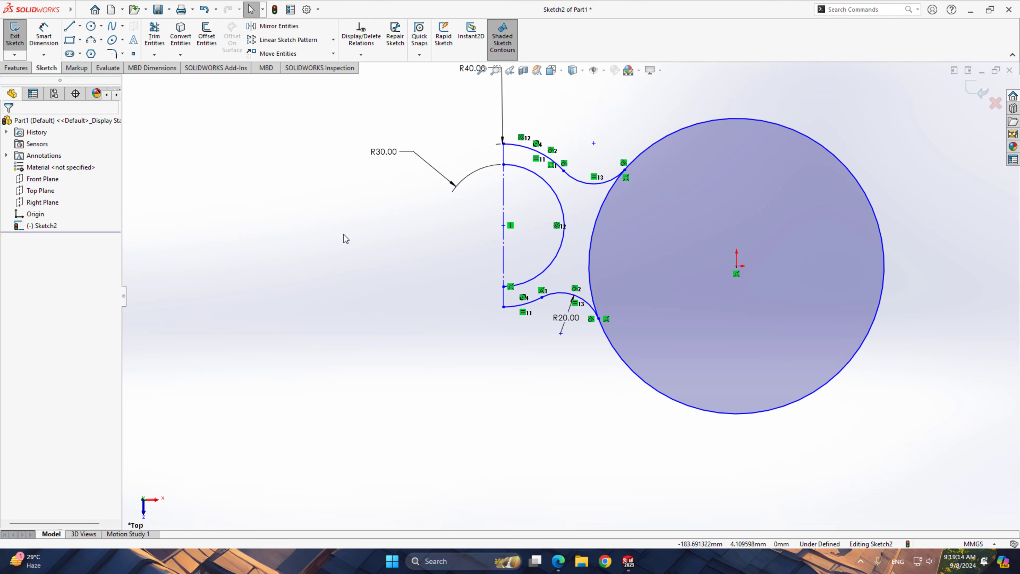
left_click(154, 36)
left_click_drag(626, 246, 584, 236)
Dimension the trimmed large arc with a radius of 50 mm and finish dimensioning.
right_click_drag(445, 434, 416, 327)
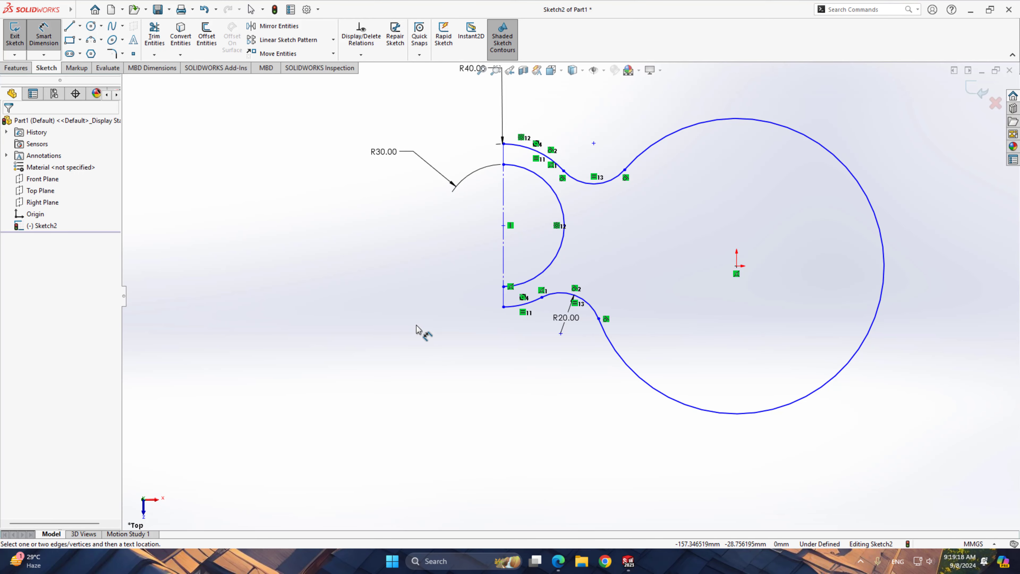
left_click(681, 130)
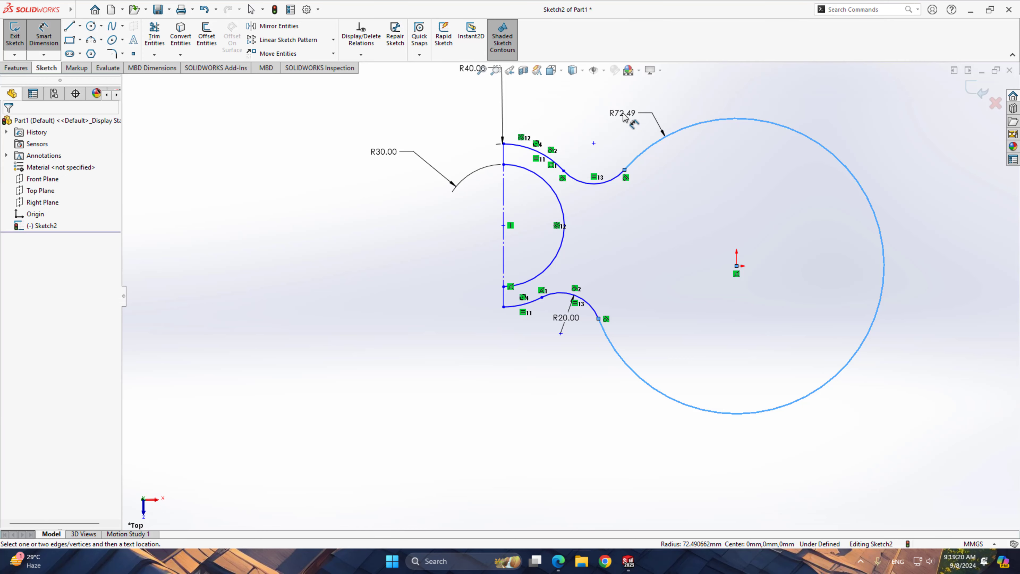
left_click(623, 117)
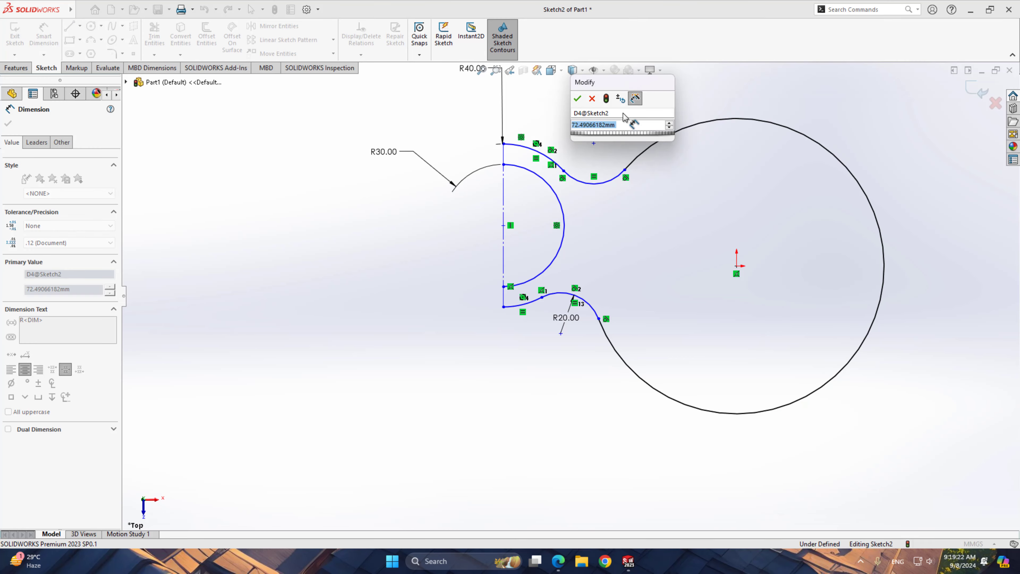
type("50")
key("Return")
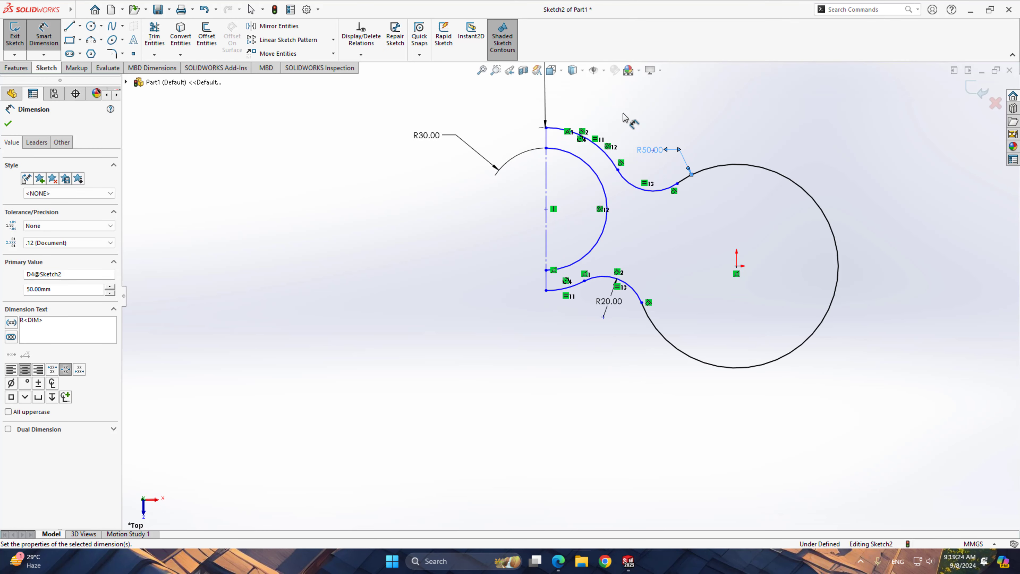
scroll(836, 238, "up", 2)
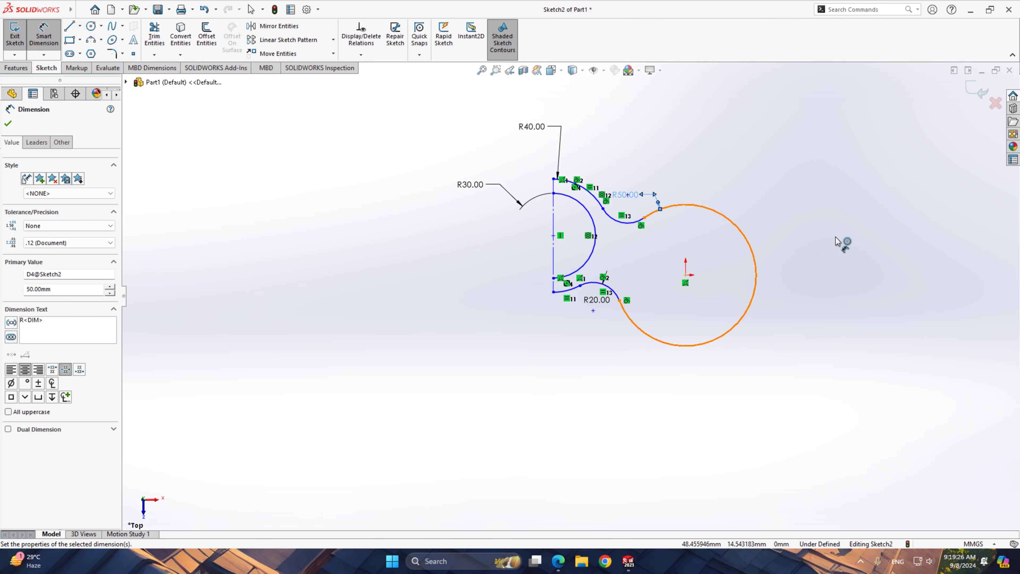
scroll(829, 237, "down", 3)
right_click(679, 212)
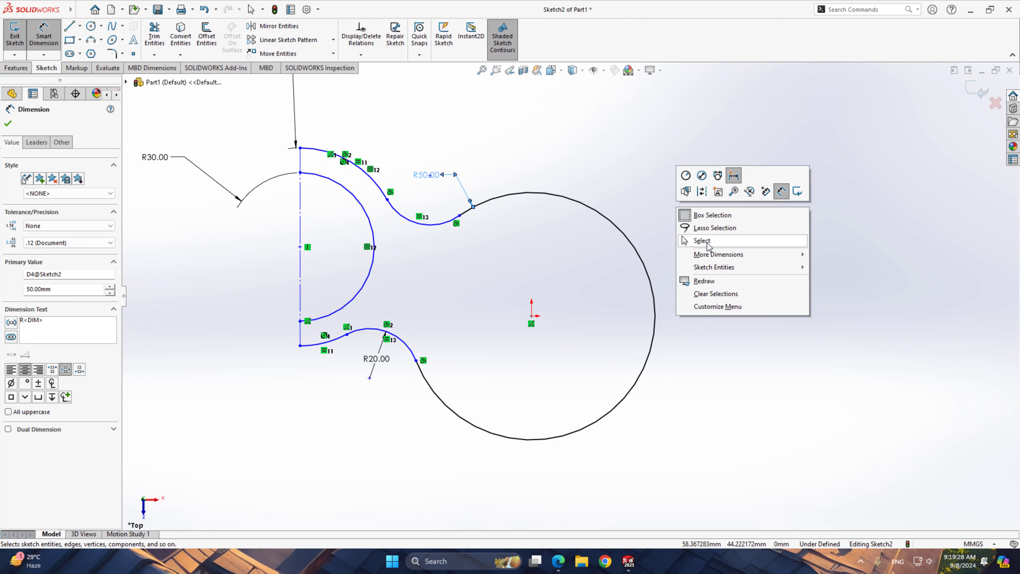
left_click(708, 245)
Dimension the horizontal distance between the large arc's center and the inner semicircle's center as 100 mm.
scroll(665, 328, "up", 2)
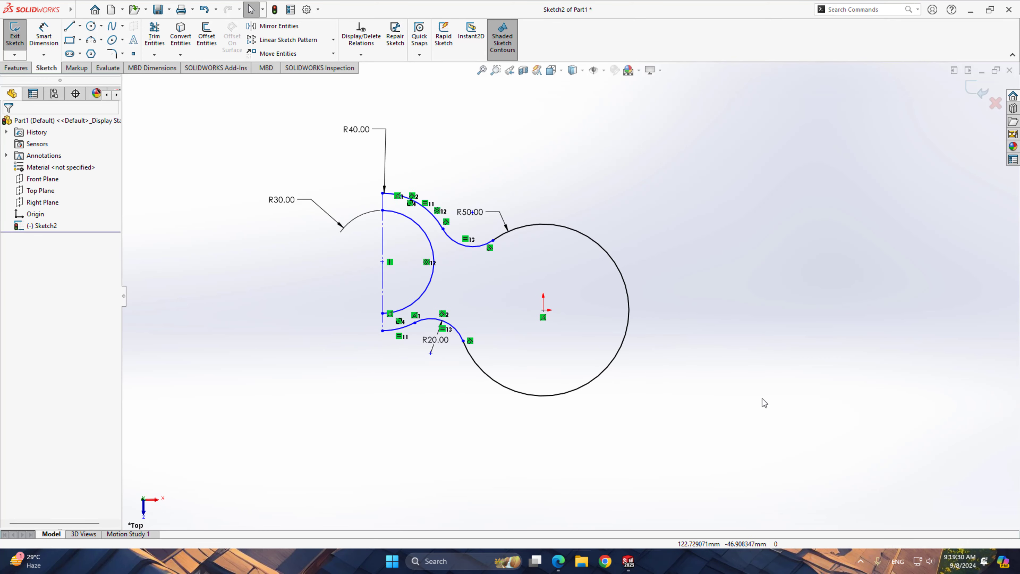
right_click_drag(762, 403, 734, 299)
left_click(544, 311)
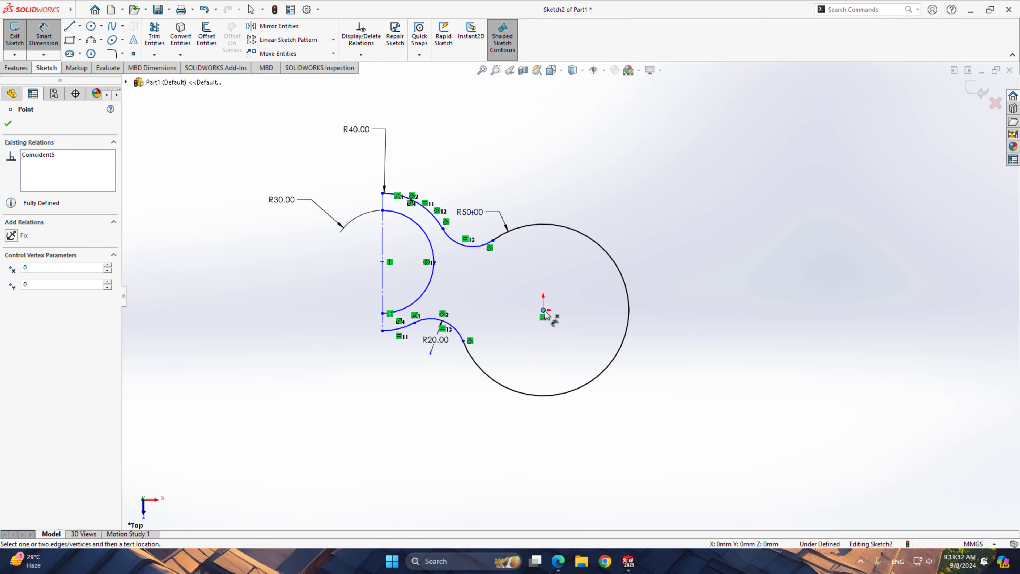
left_click(382, 262)
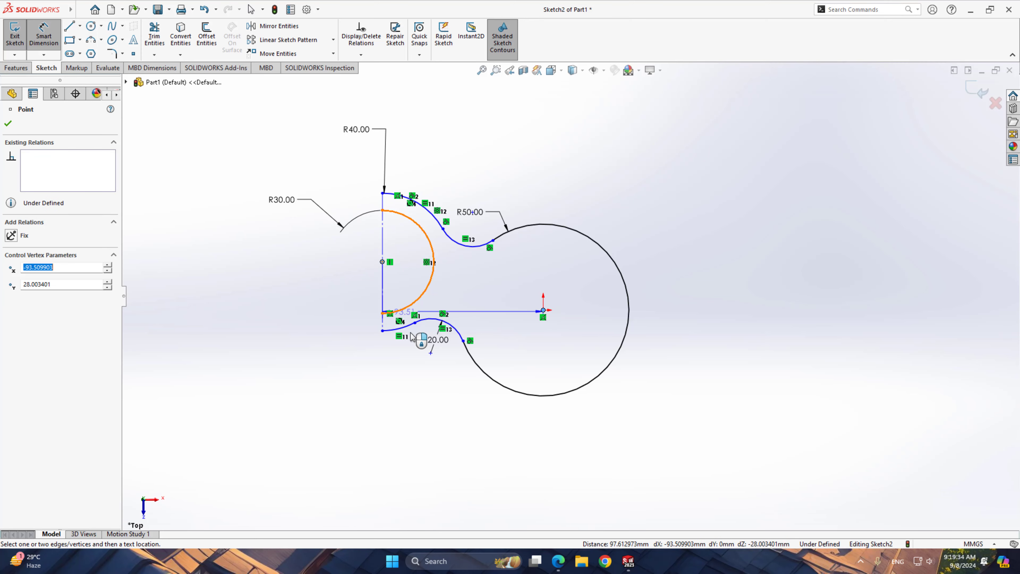
left_click(467, 408)
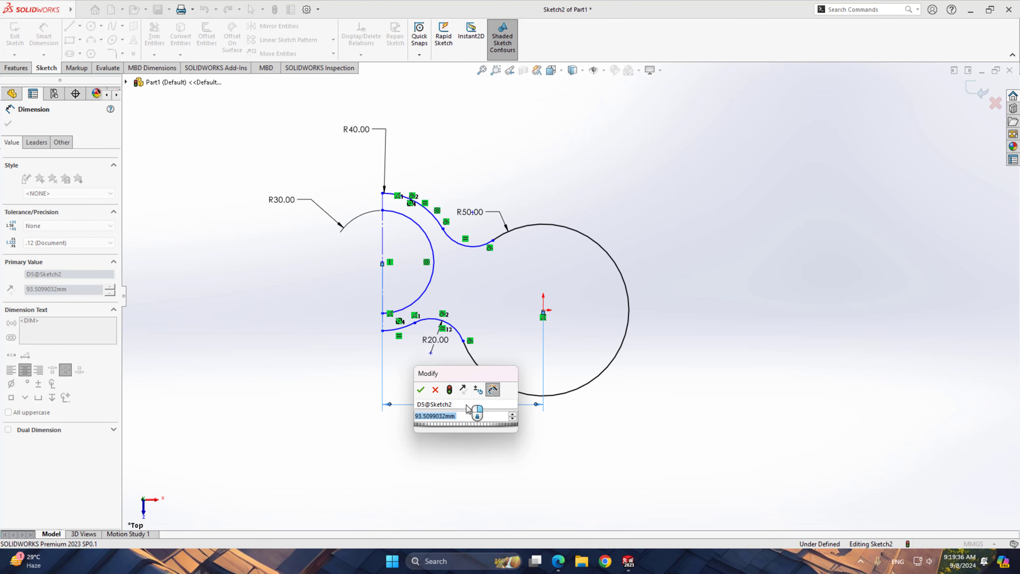
type("100")
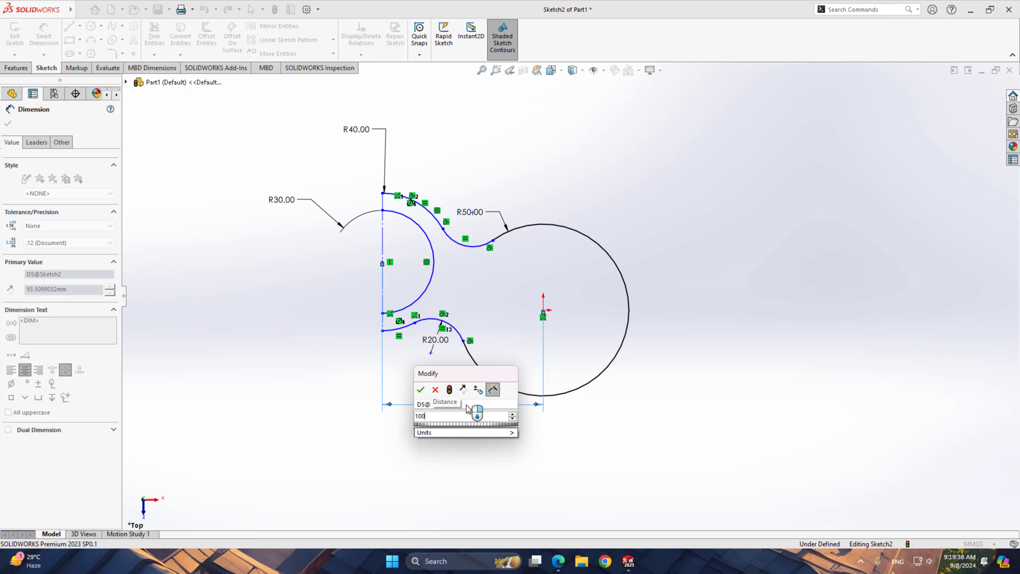
key("Return")
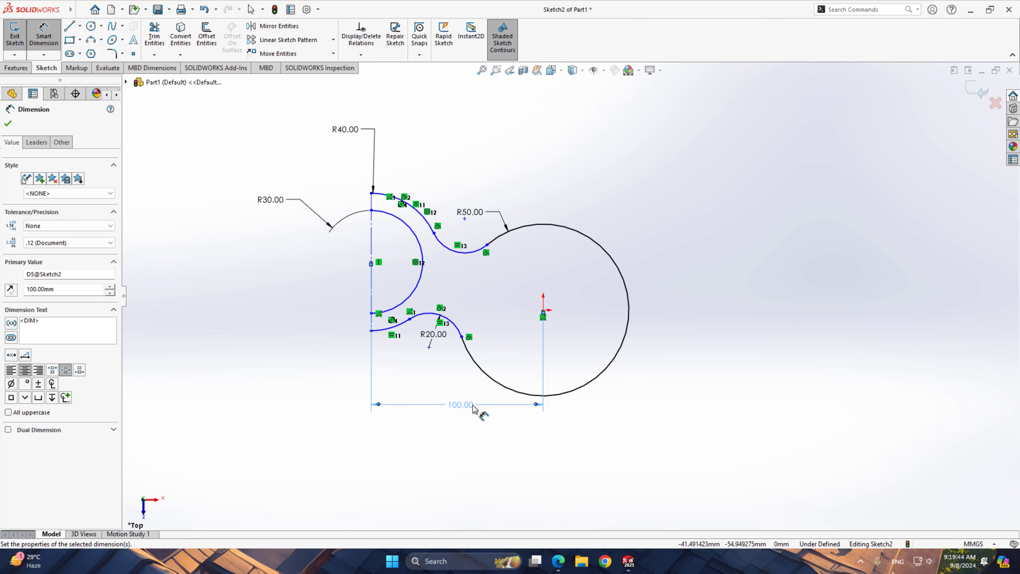
right_click(276, 462)
left_click(307, 497)
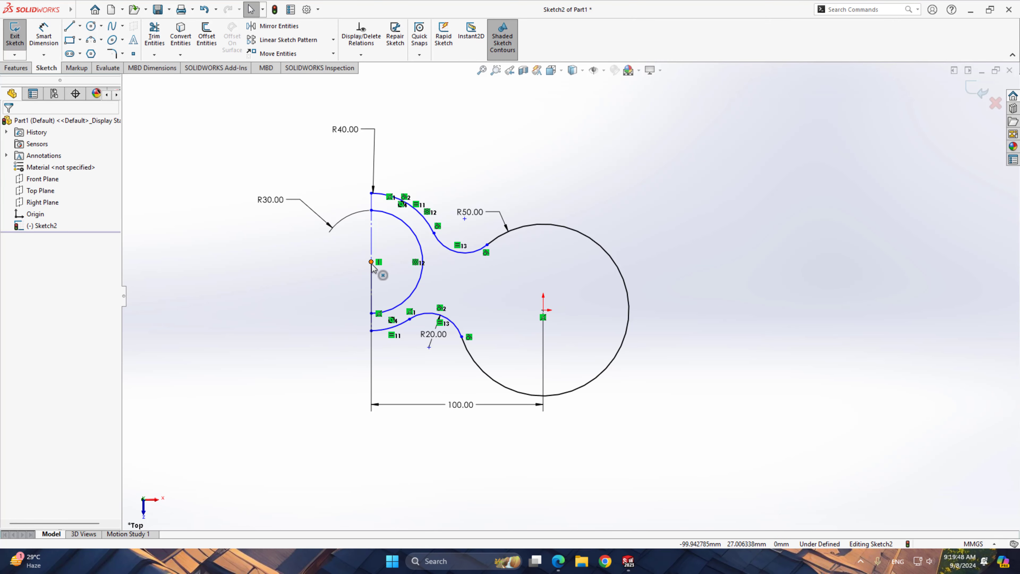
Add a horizontal relation between the inner semicircle's center and the origin.
left_click(371, 262)
left_click(543, 311, "ctrl")
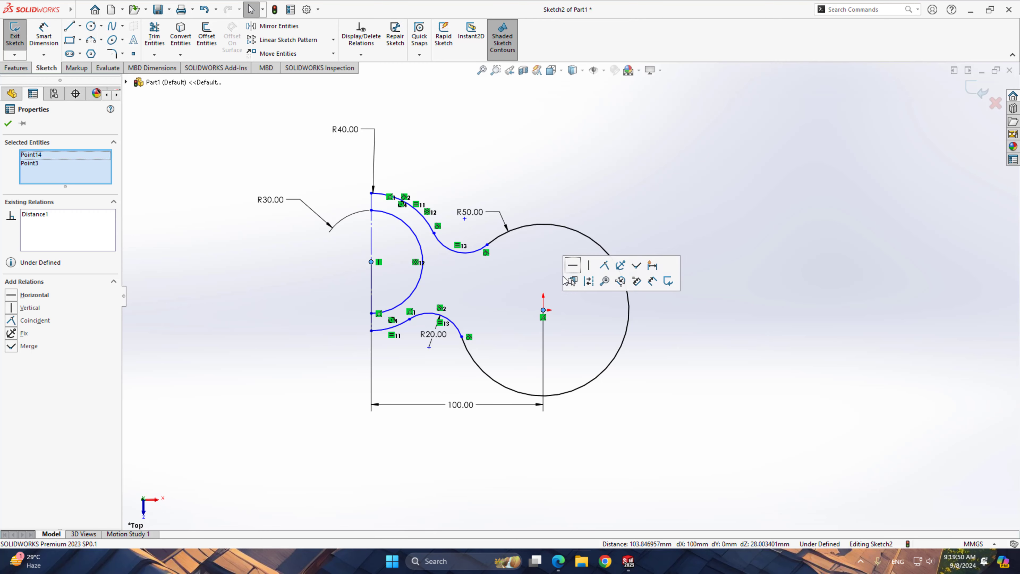
left_click(573, 266)
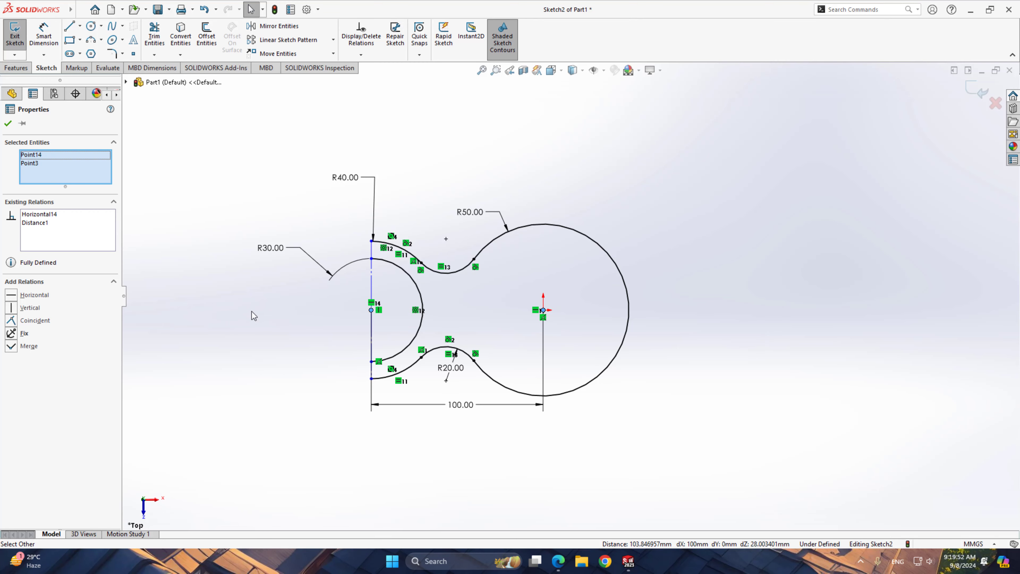
left_click(8, 123)
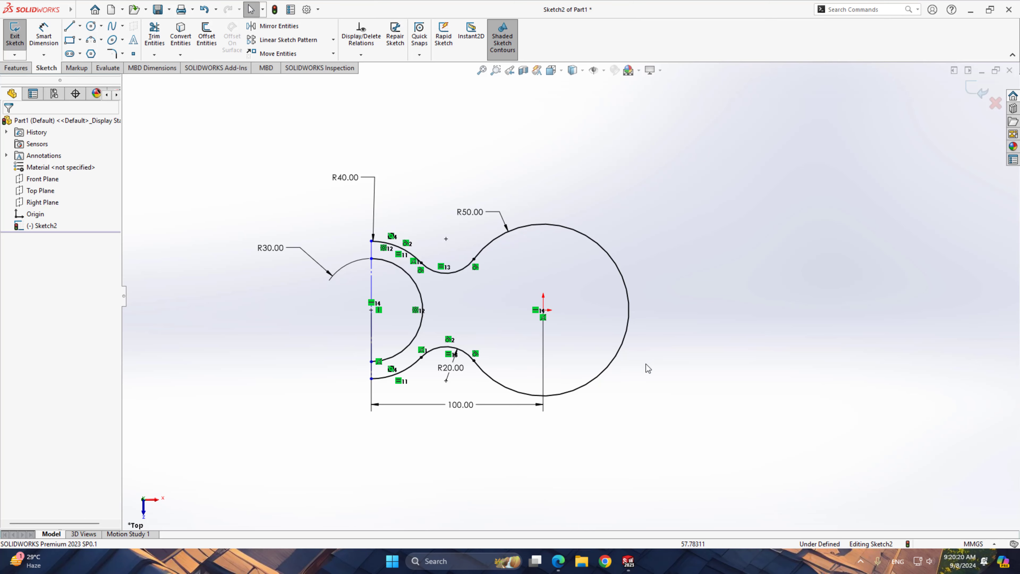
Sketch two concentric 3-point semicircles below and right of the large arc, with radii of about 25.5 mm and 32.3 mm.
left_click(92, 40)
left_click(577, 476)
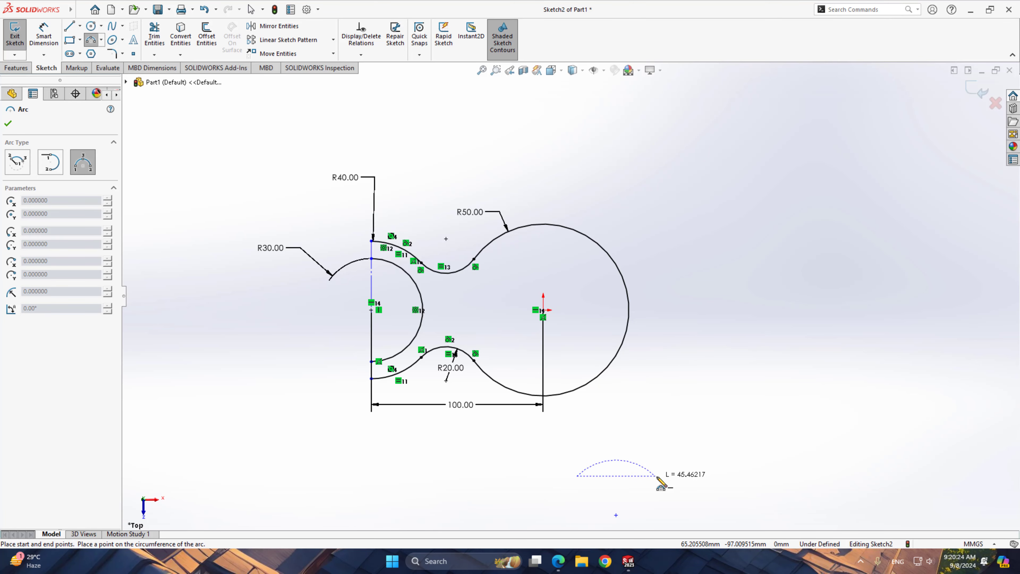
left_click(664, 476)
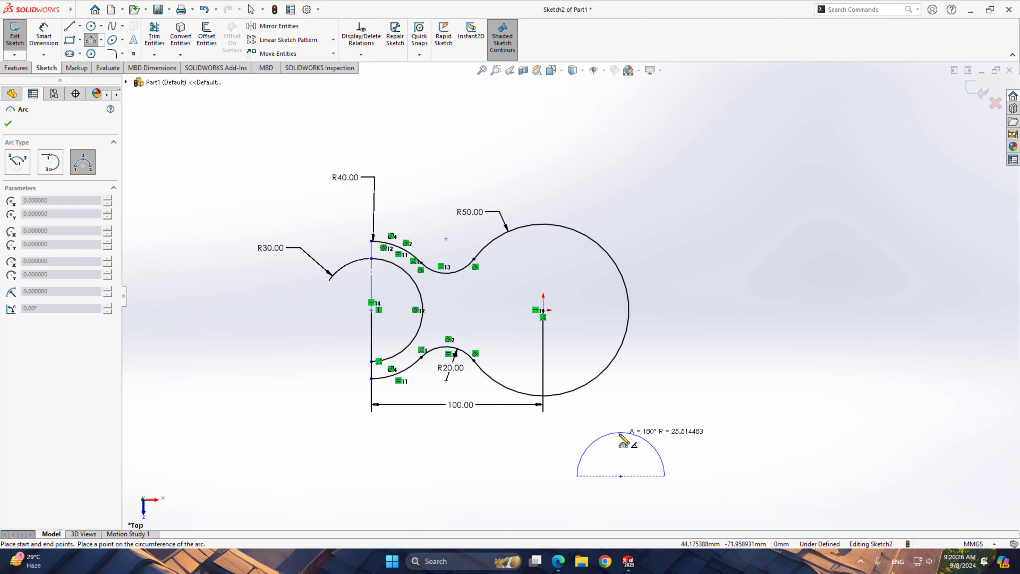
left_click(621, 432)
left_click(566, 477)
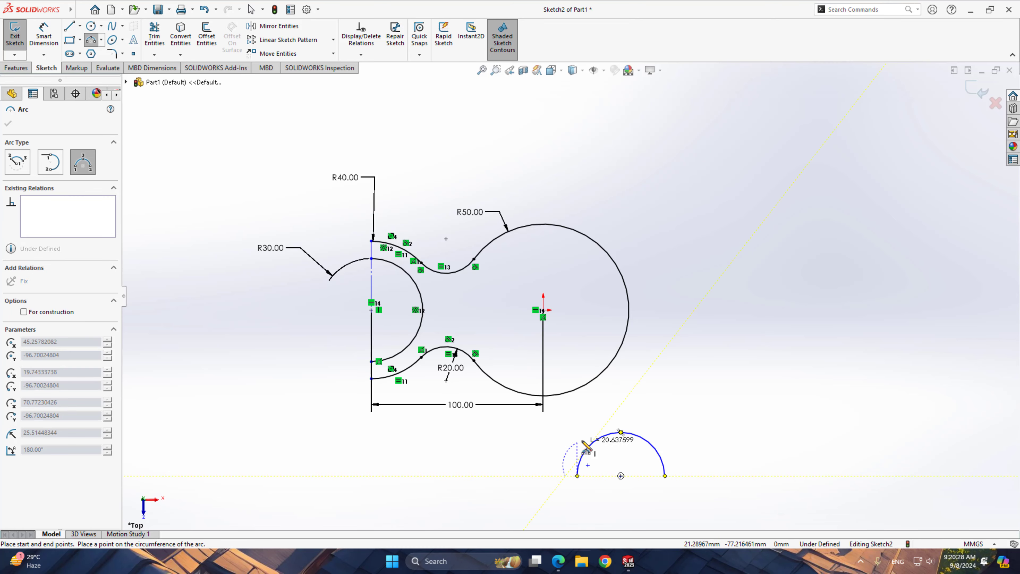
left_click(677, 476)
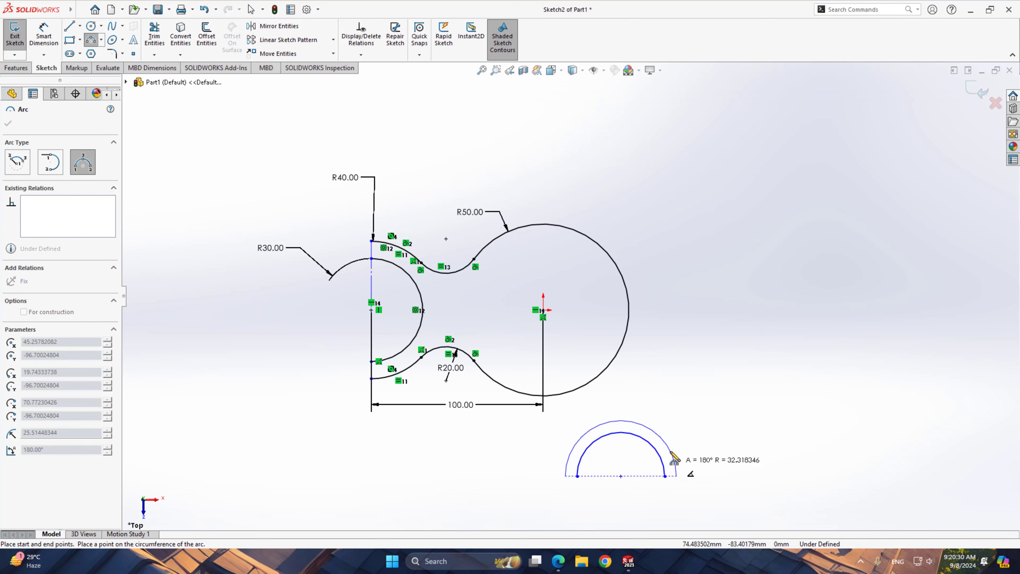
left_click(629, 423)
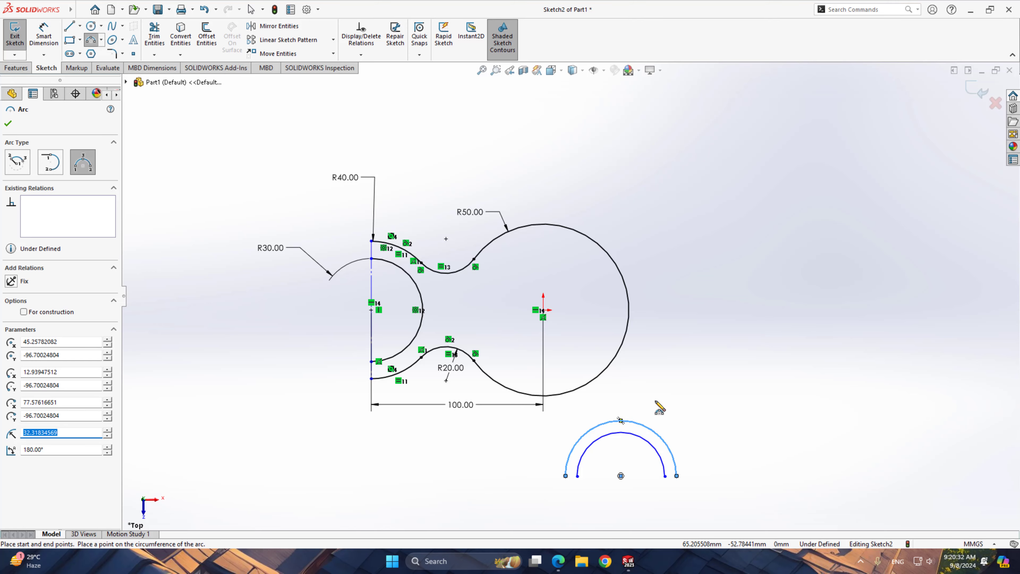
Sketch two 3-point arcs joining the large arc to the new outer semicircle, with radii of about 15.4 mm and 38.9 mm.
left_click(564, 397)
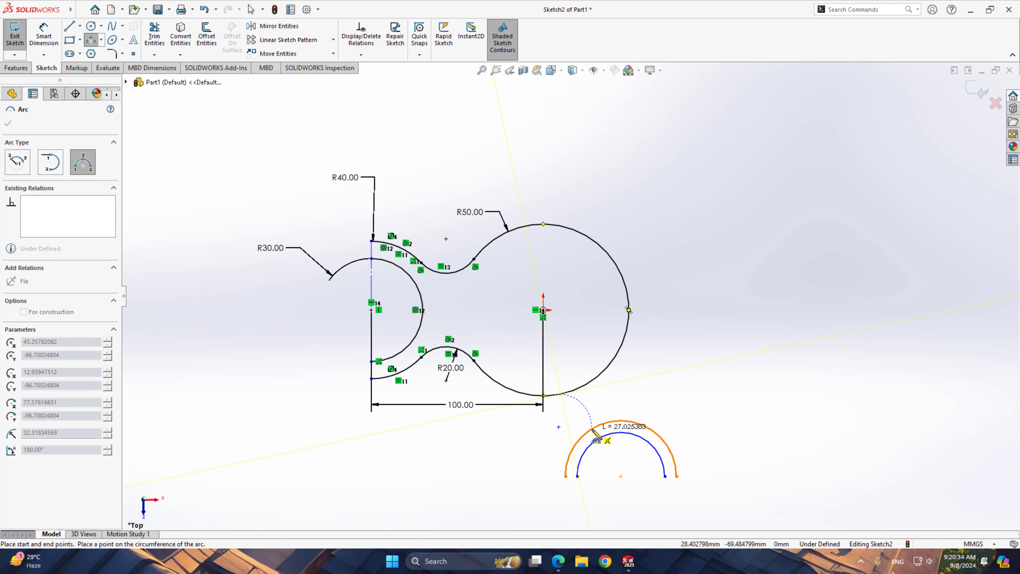
left_click(591, 429)
left_click(586, 403)
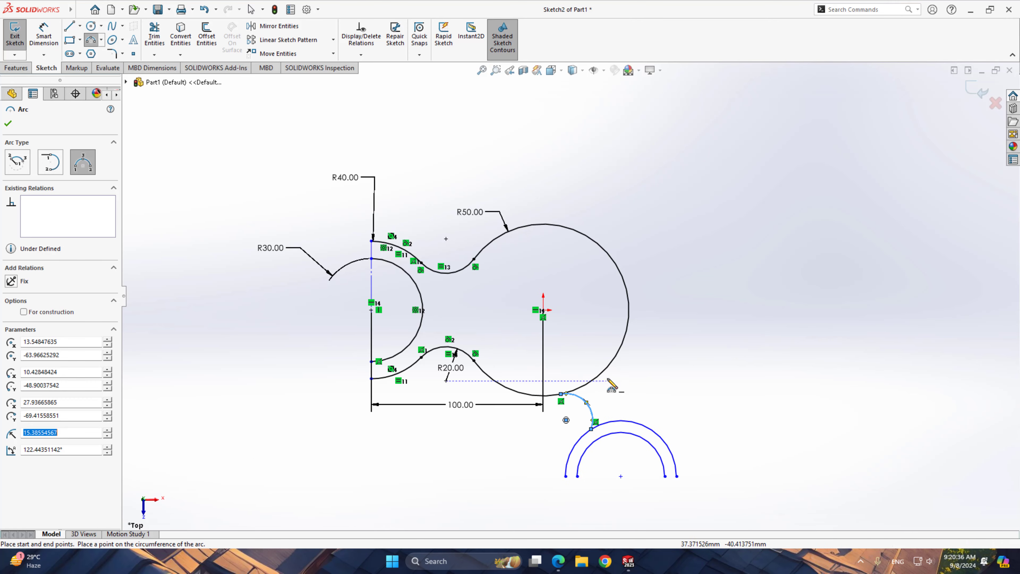
left_click(616, 358)
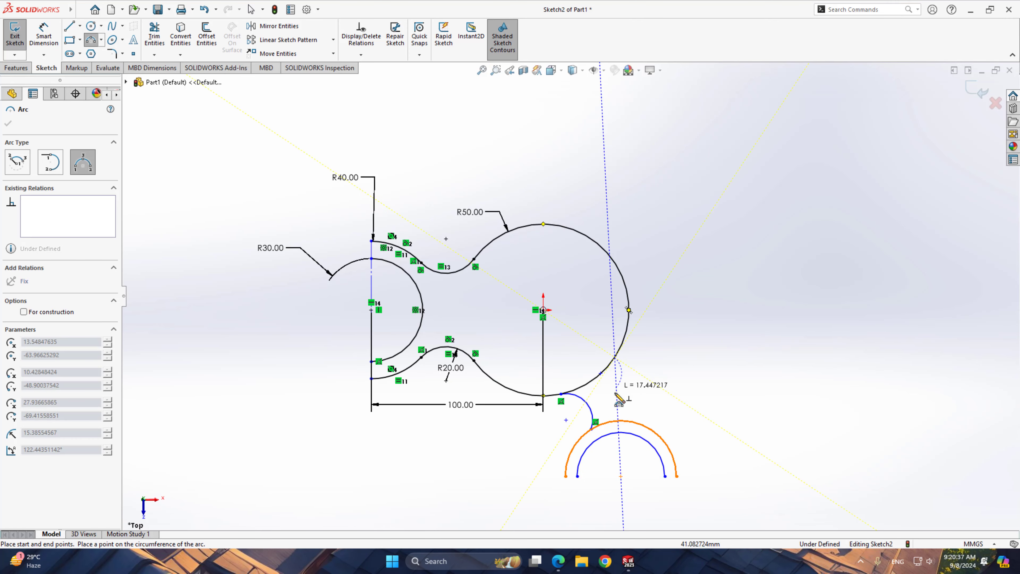
left_click(624, 421)
left_click(615, 398)
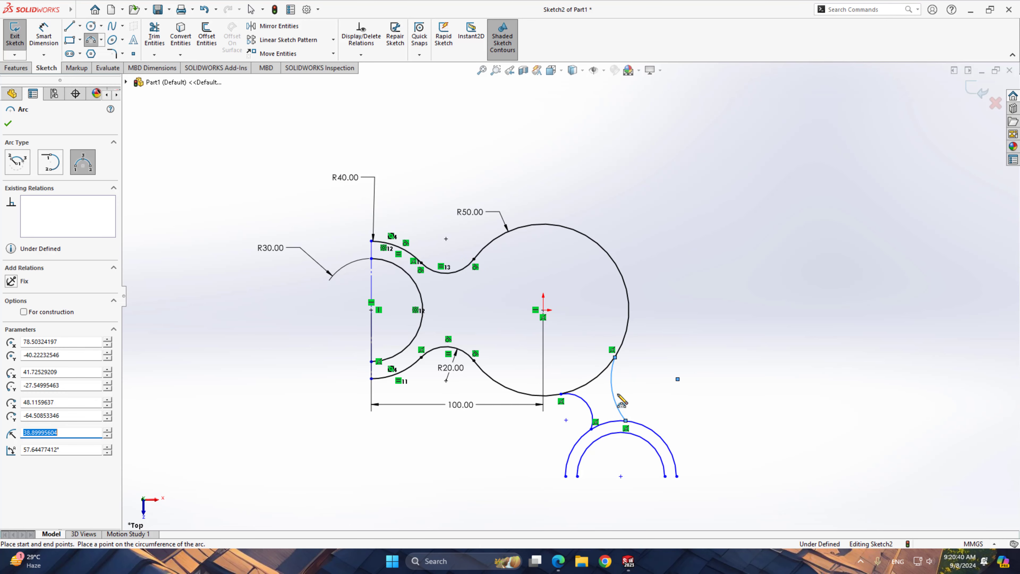
right_click(644, 385)
left_click(775, 392)
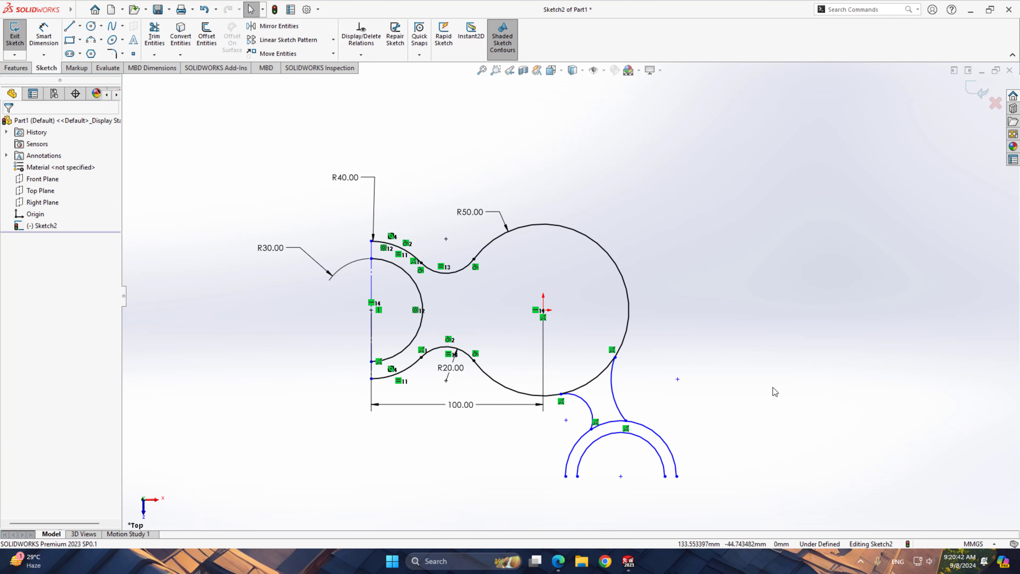
Draw a horizontal line between the outer semicircle's two endpoints and make it construction geometry.
key("l")
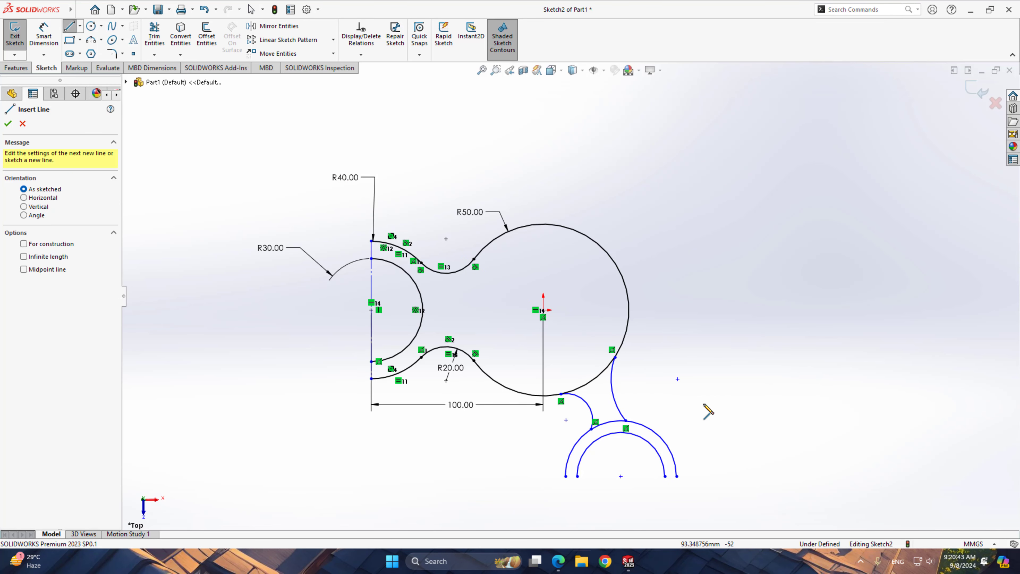
left_click(566, 476)
left_click(676, 477)
right_click(705, 402)
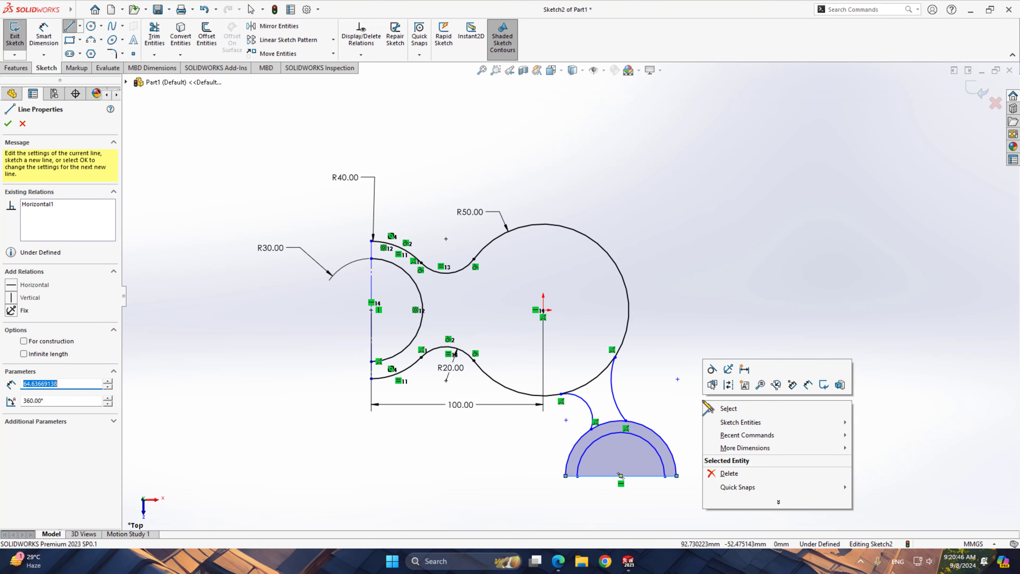
left_click(728, 385)
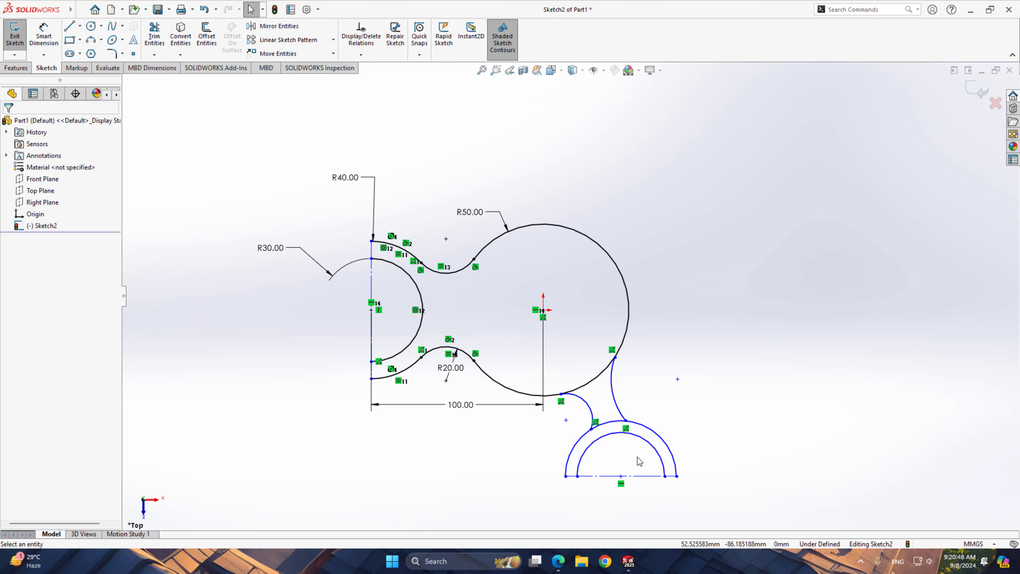
Add an equal relation between the new inner semicircle and the R30 arc.
left_click(641, 442)
left_click(422, 324, "ctrl")
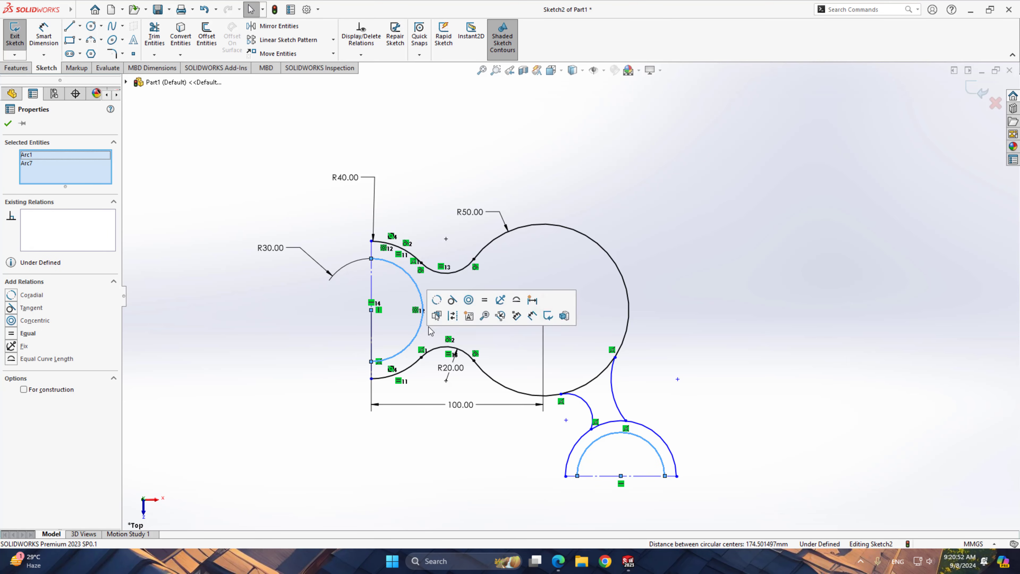
left_click(484, 300)
left_click(690, 441)
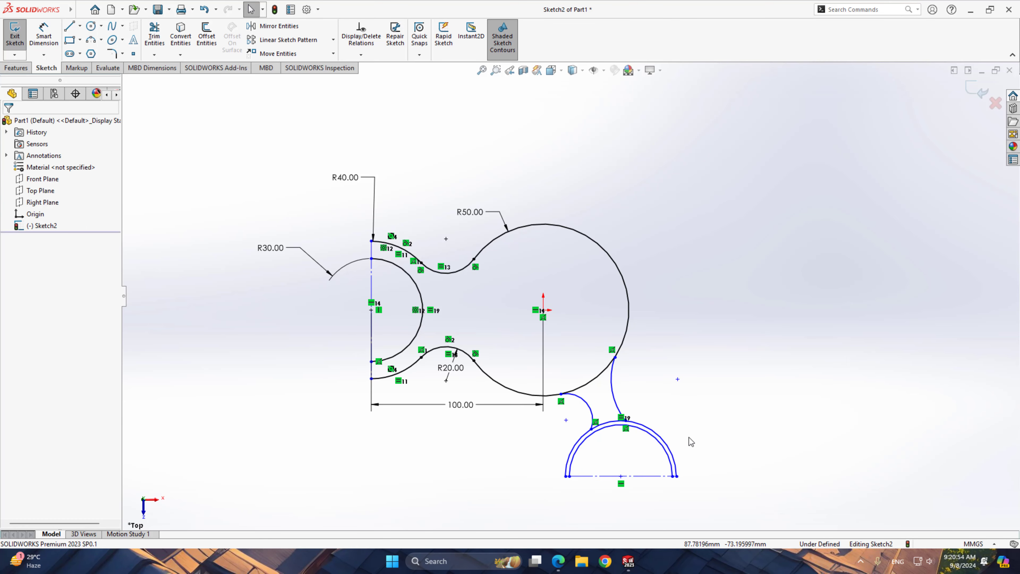
Add an equal relation between the new outer semicircle and the lower arc of the R40 profile.
left_click(668, 442)
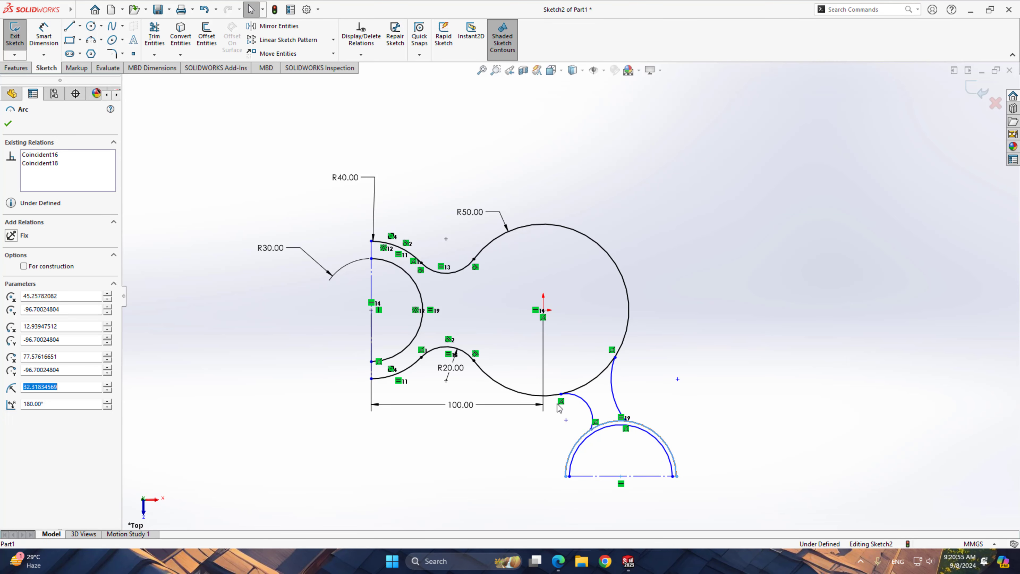
left_click(411, 371, "ctrl")
left_click(490, 324)
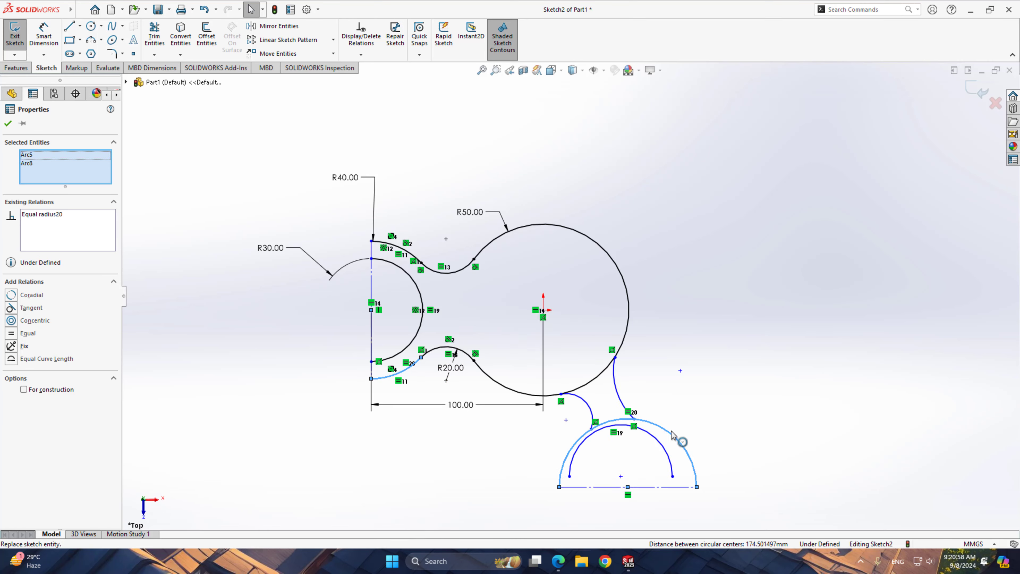
left_click(728, 422)
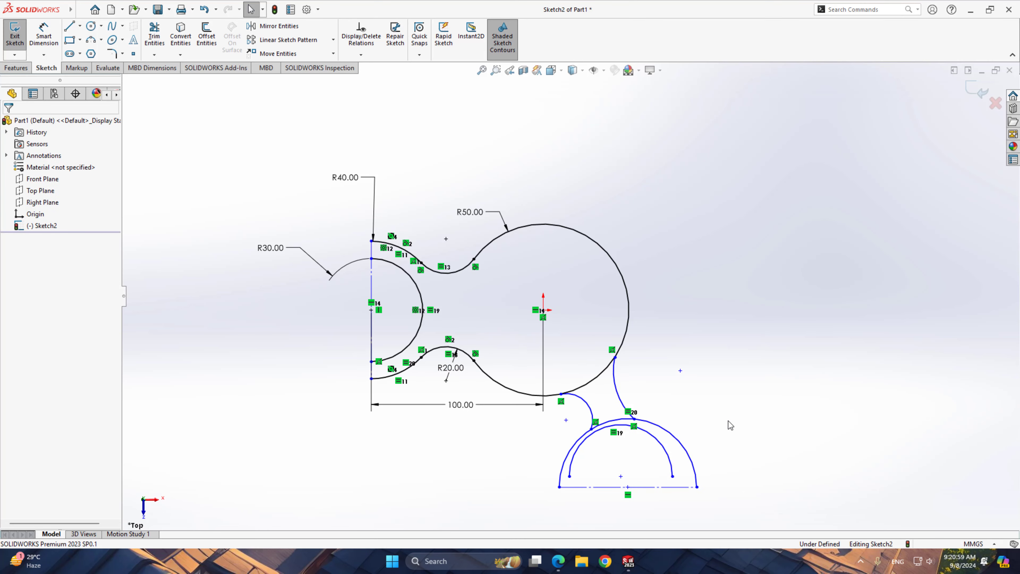
Make the new inner and outer semicircles concentric with each other.
left_click(662, 448)
left_click(668, 431, "ctrl")
left_click(715, 385)
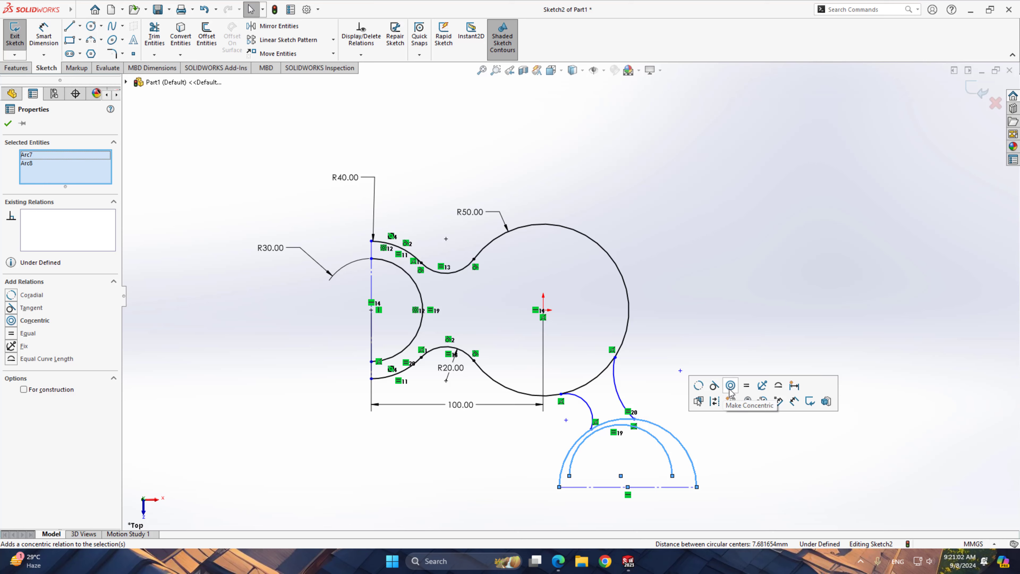
left_click(759, 462)
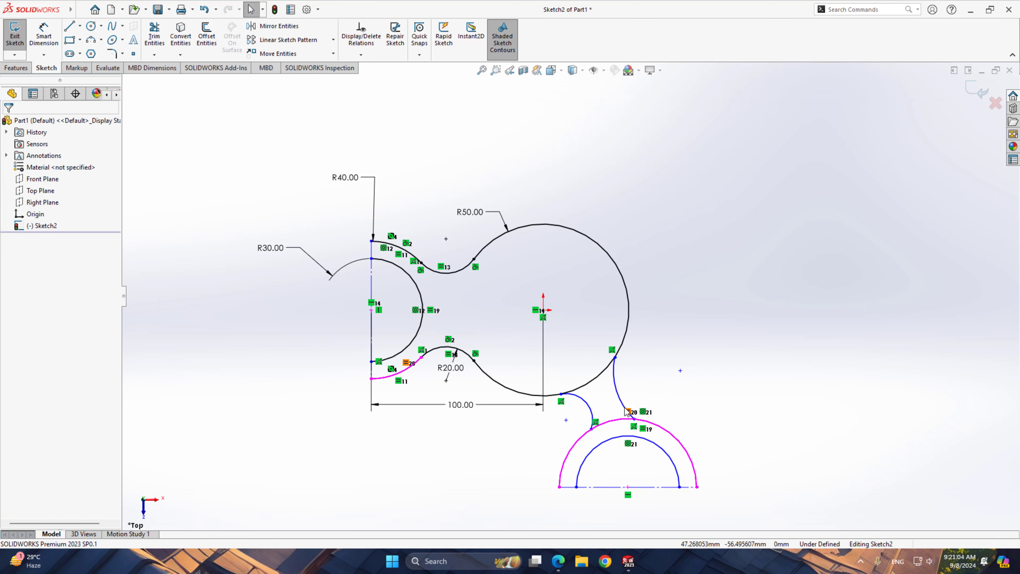
Add an equal relation between the two new connecting arcs and the R20 arc.
left_click(618, 383)
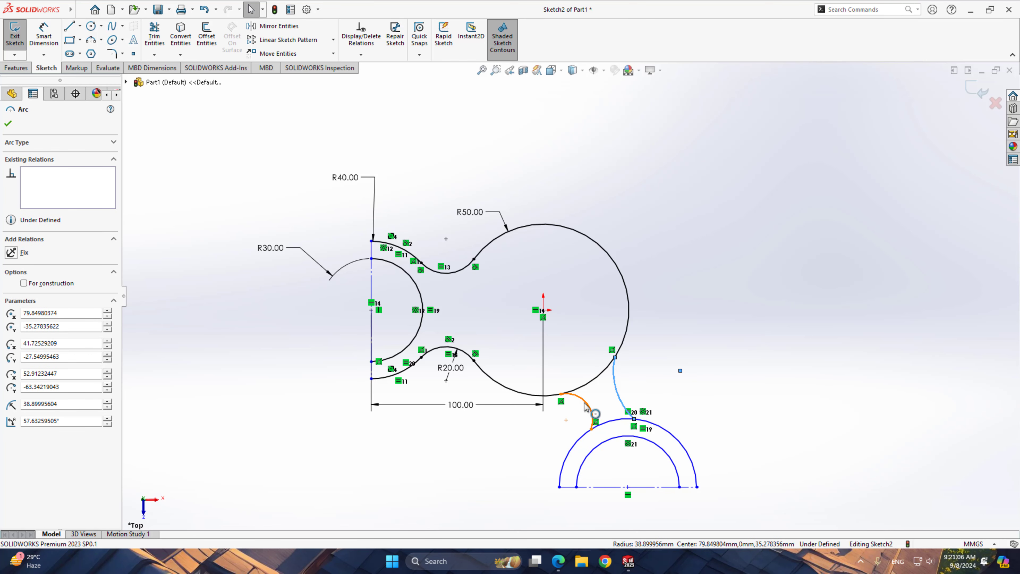
left_click(587, 406, "ctrl")
left_click(470, 361, "ctrl")
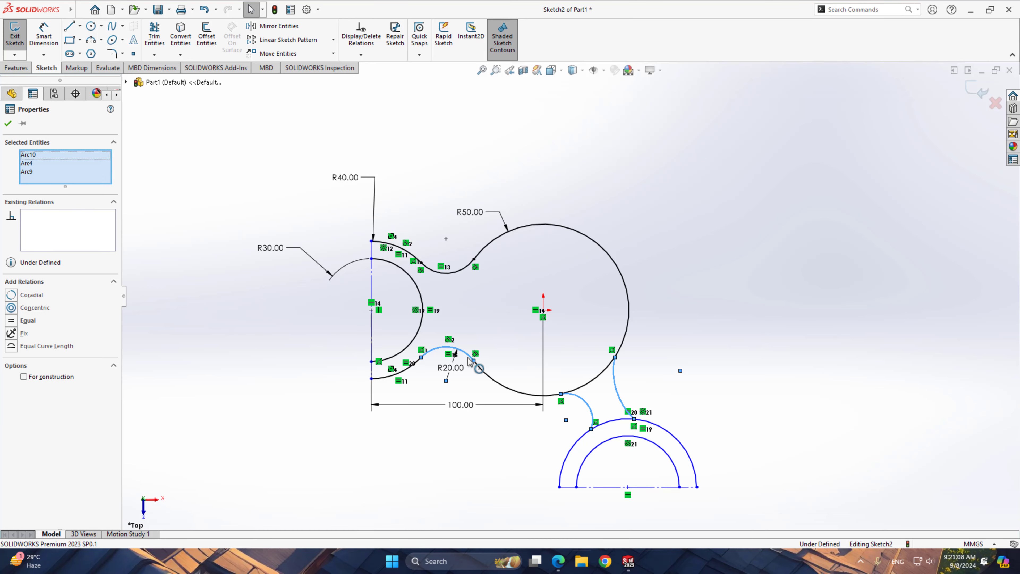
left_click(533, 315)
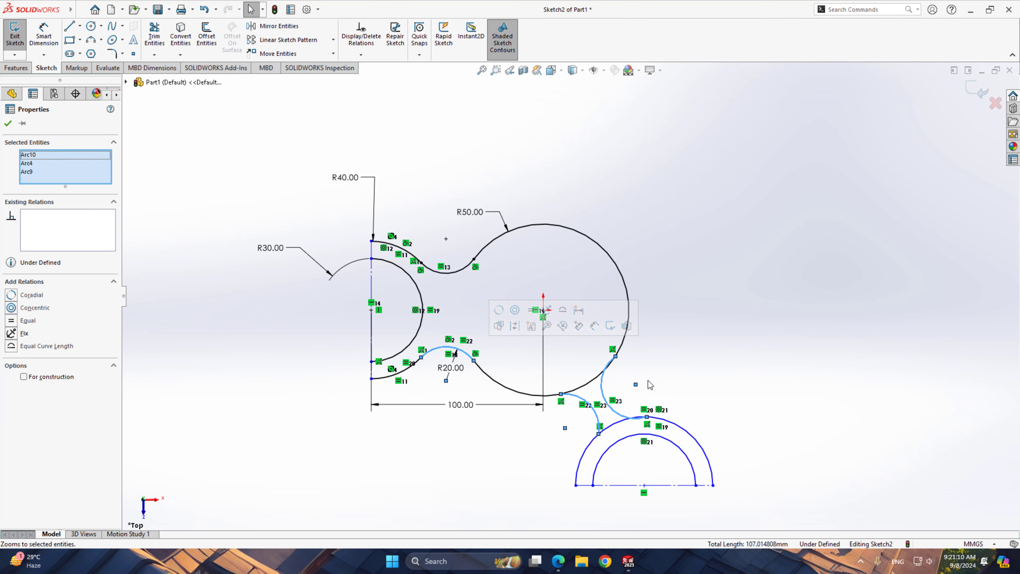
left_click(737, 374)
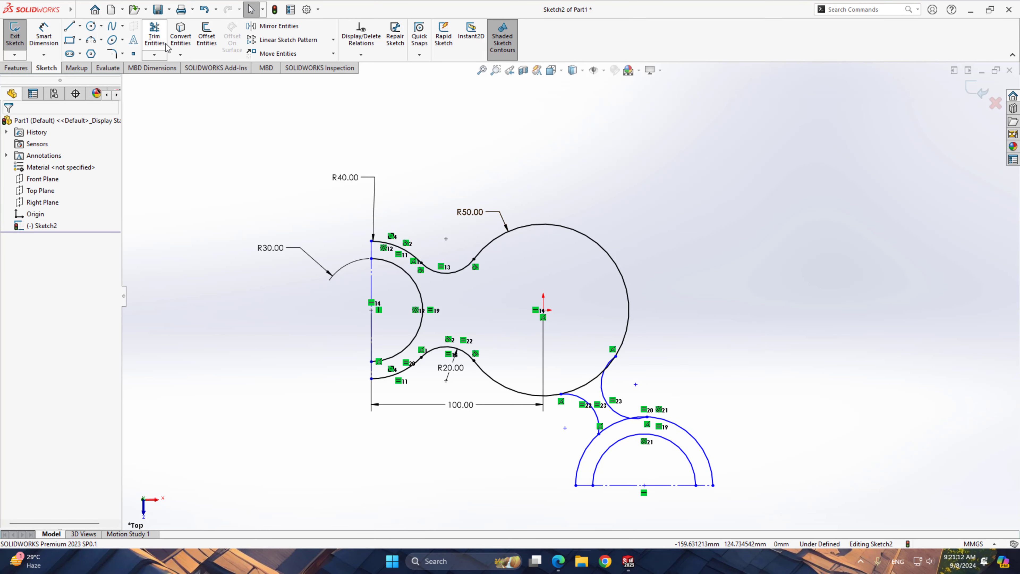
Trim away the part of the new outer semicircle between the two connecting arcs.
left_click(156, 40)
left_click(617, 425)
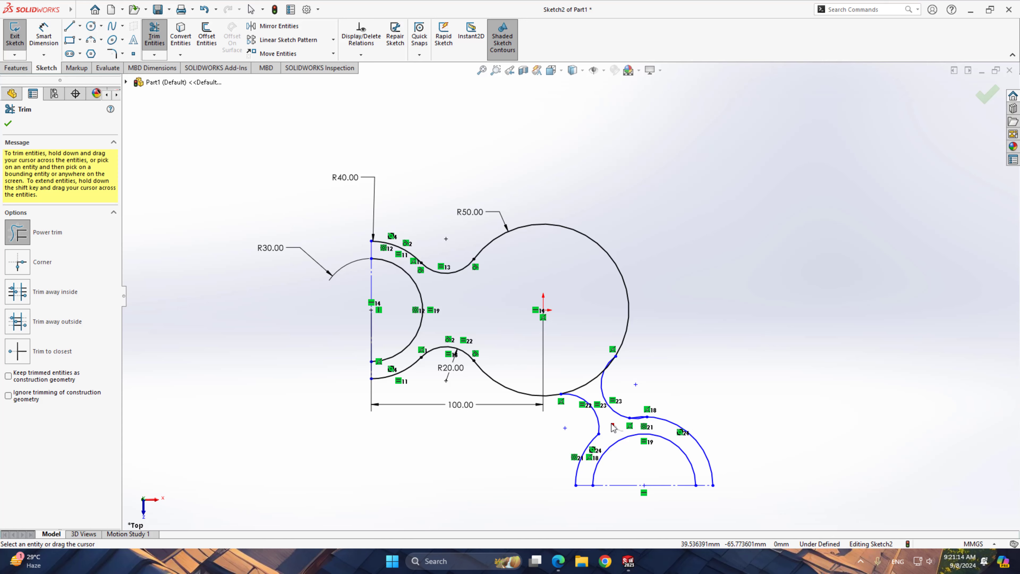
scroll(713, 418, "down", 2)
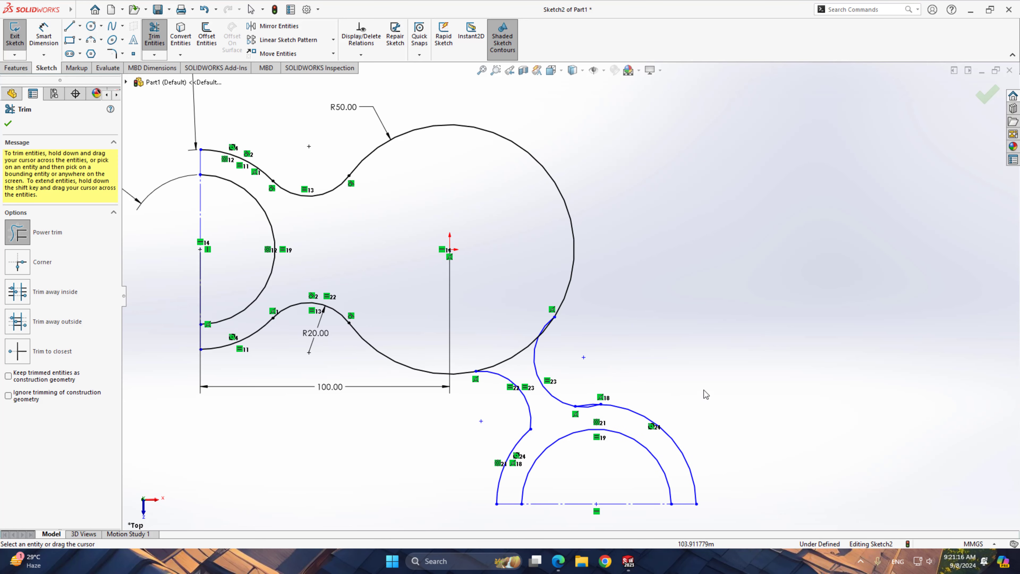
right_click(706, 394)
left_click(714, 395)
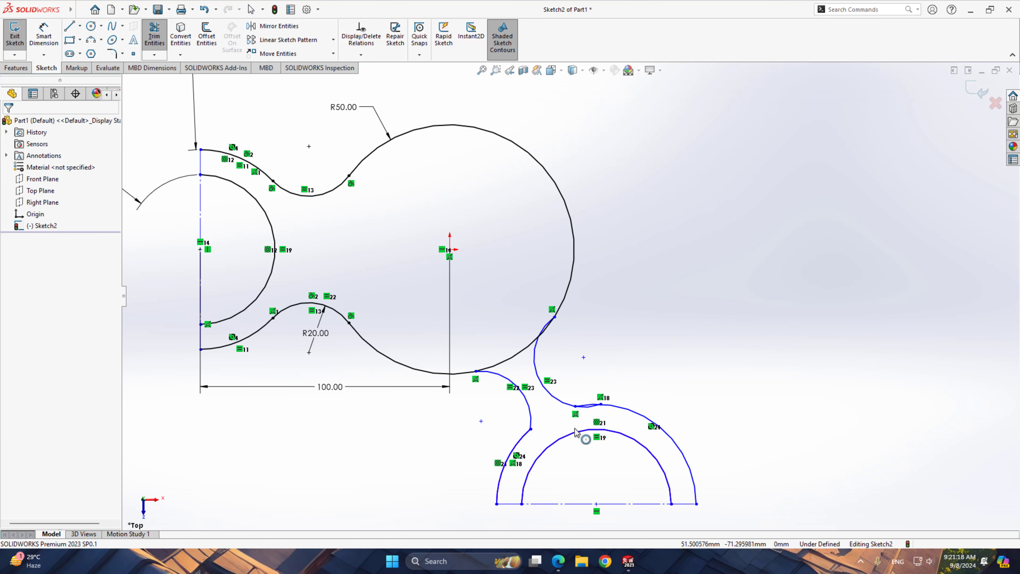
Make the left connecting arc tangent to the left remainder of the trimmed outer semicircle.
left_click(531, 430)
left_click(506, 466, "ctrl")
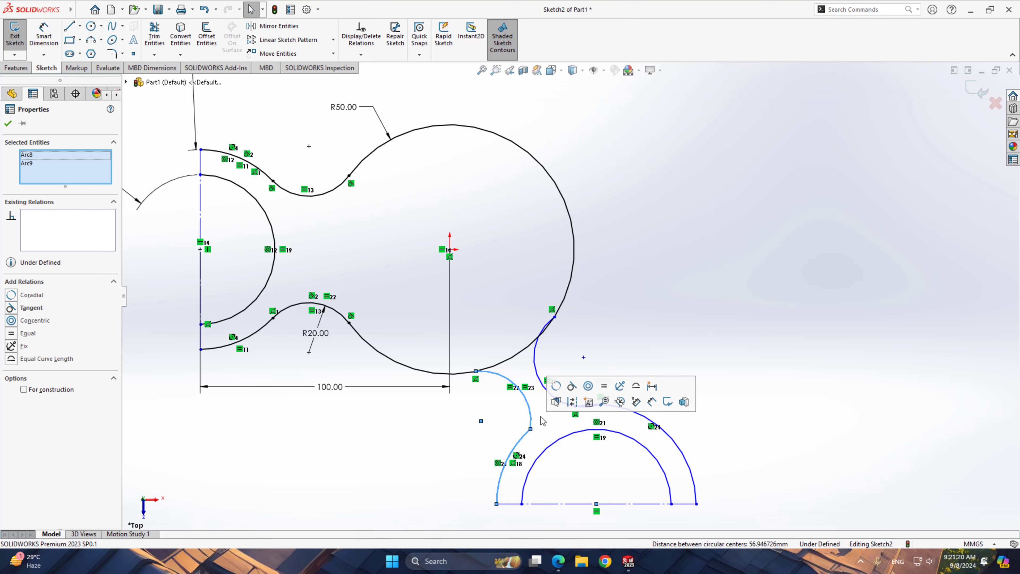
left_click(572, 387)
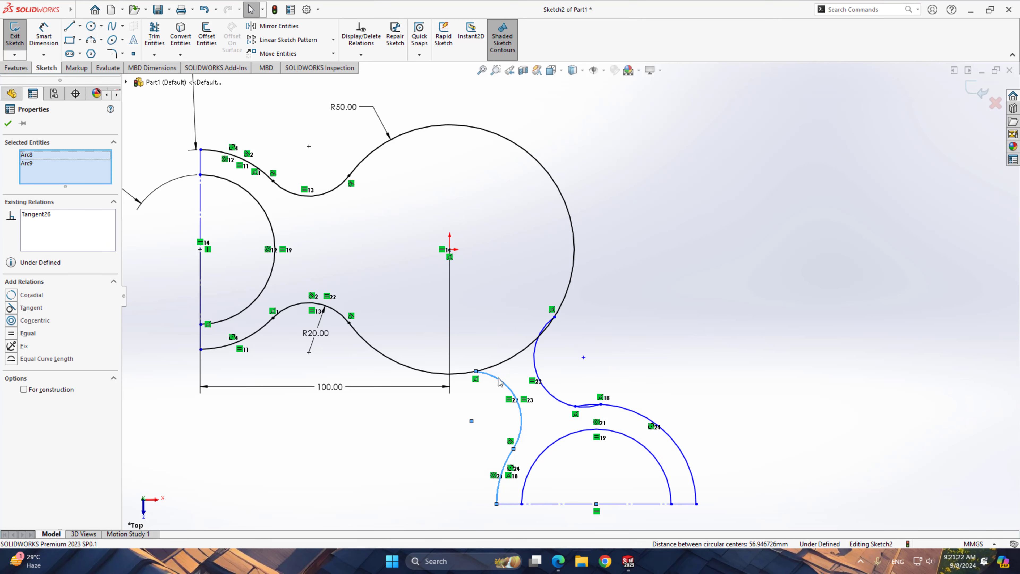
Make the left connecting arc tangent to the large R50 arc.
left_click(496, 364)
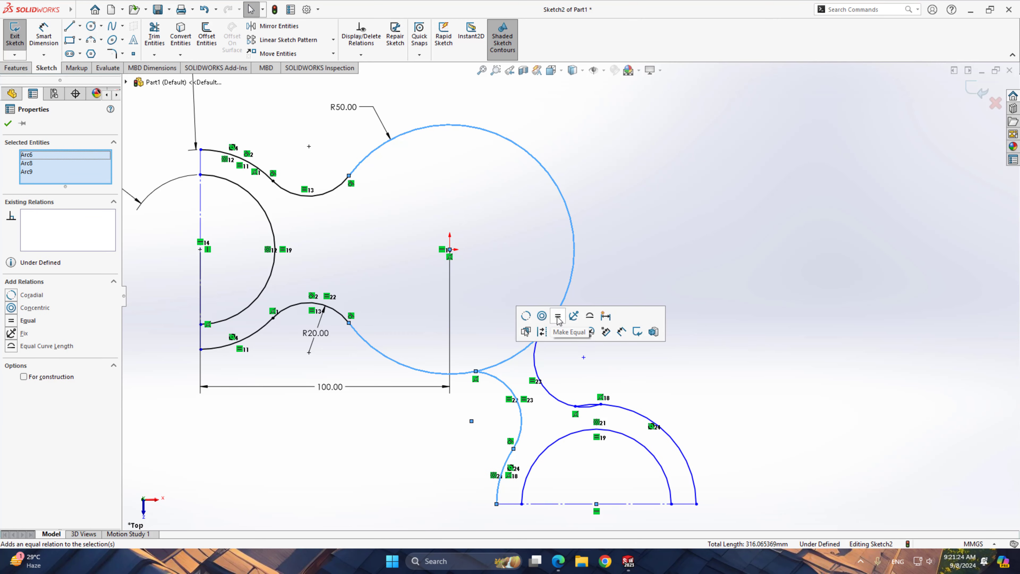
left_click(676, 374)
left_click(500, 385)
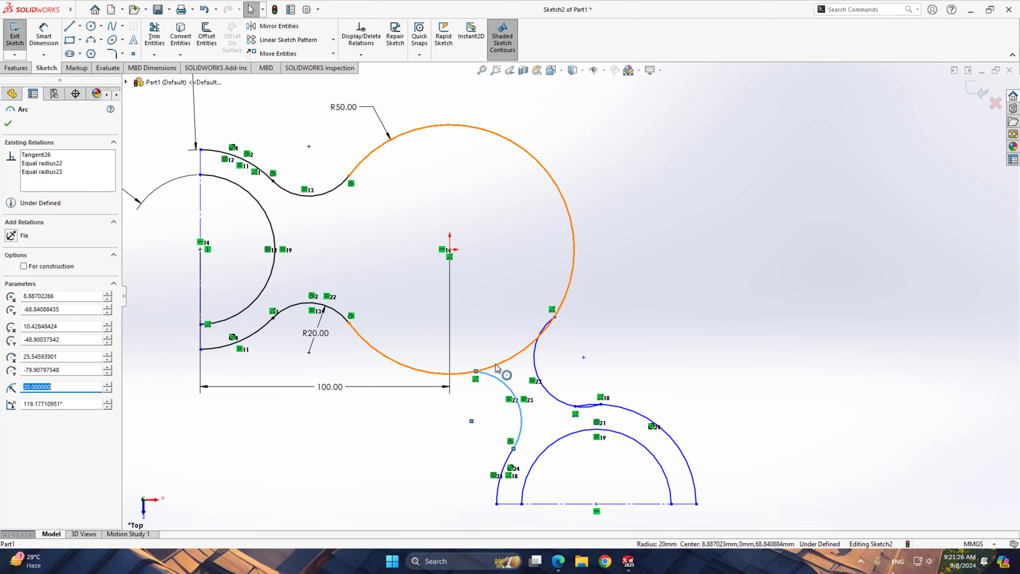
left_click(522, 352, "ctrl")
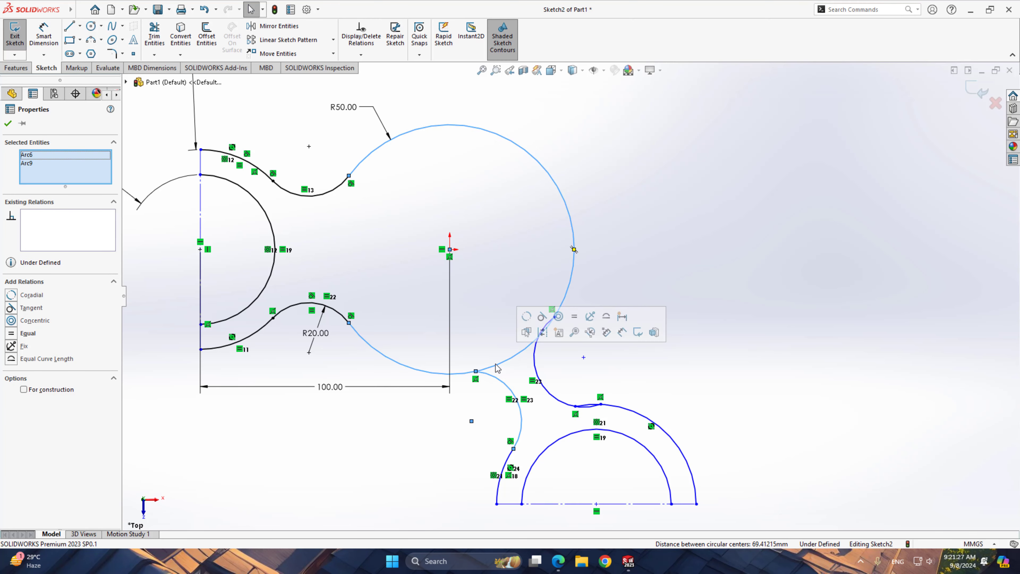
left_click(542, 316)
left_click(558, 365)
Make the right connecting arc tangent to the large R50 arc.
left_click(535, 356)
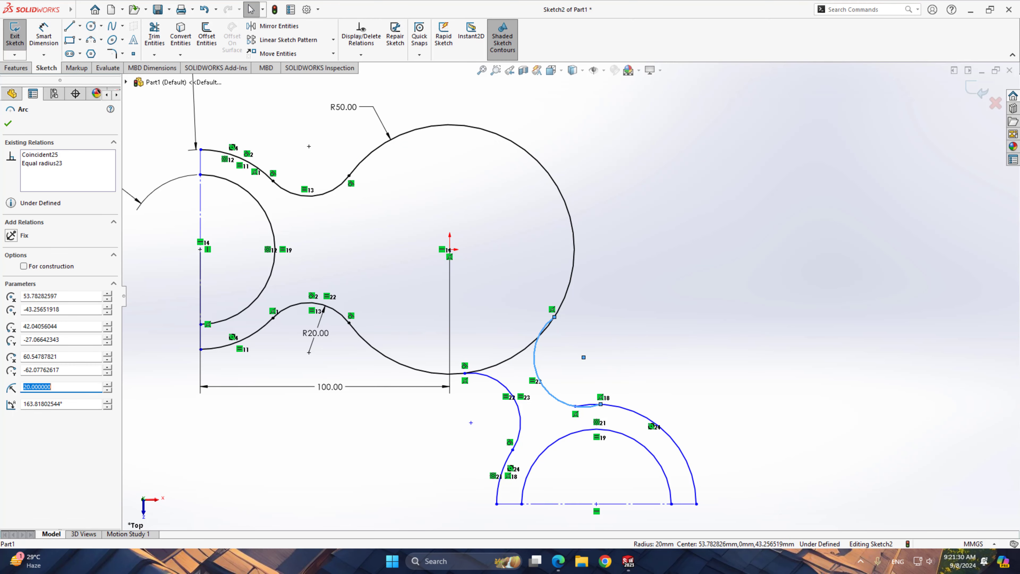
left_click(528, 351, "ctrl")
left_click(573, 301)
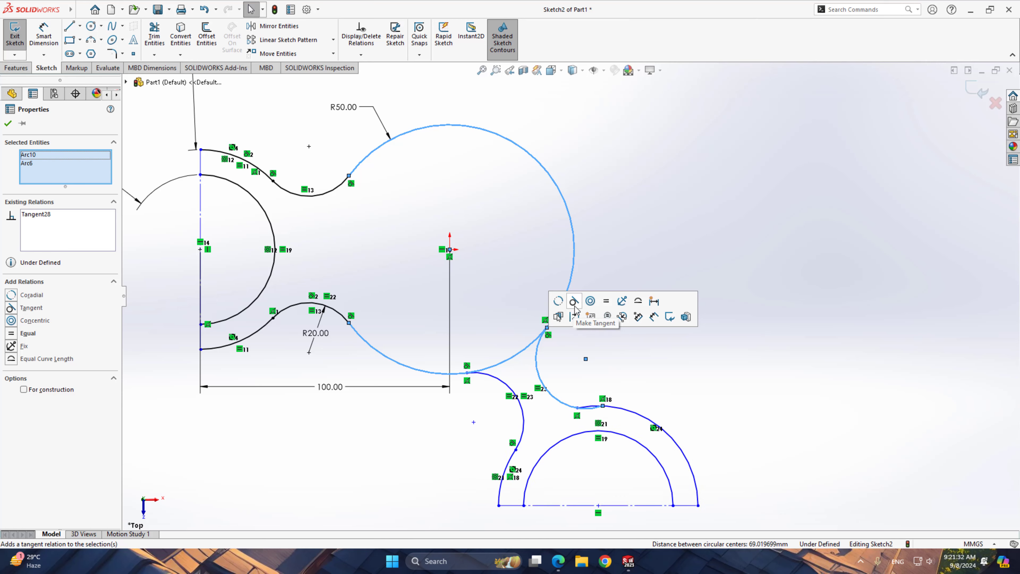
left_click(559, 398)
Make the right connecting arc tangent to the right remainder of the trimmed outer semicircle.
left_click(561, 402)
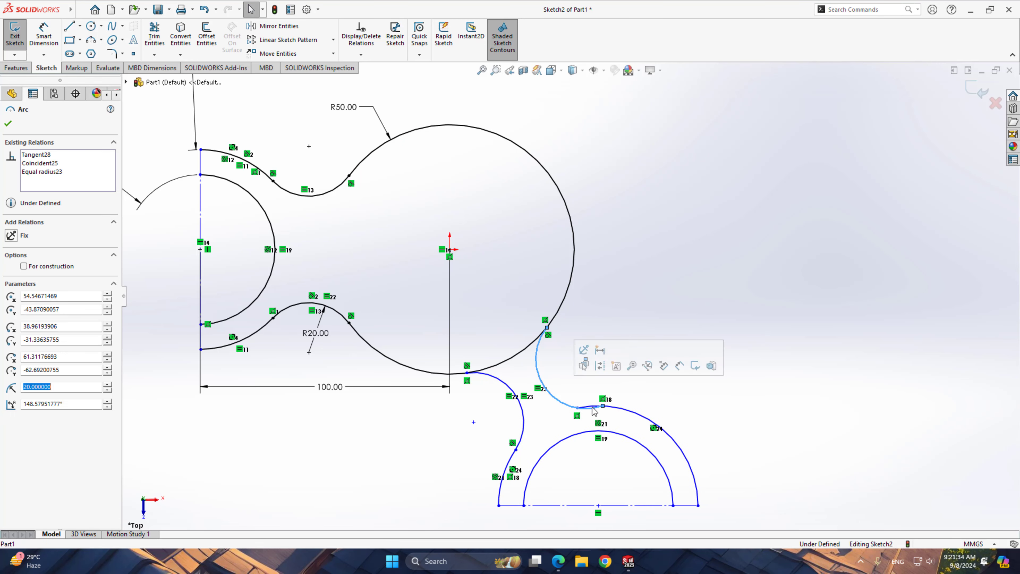
left_click(619, 407, "ctrl")
left_click(663, 362)
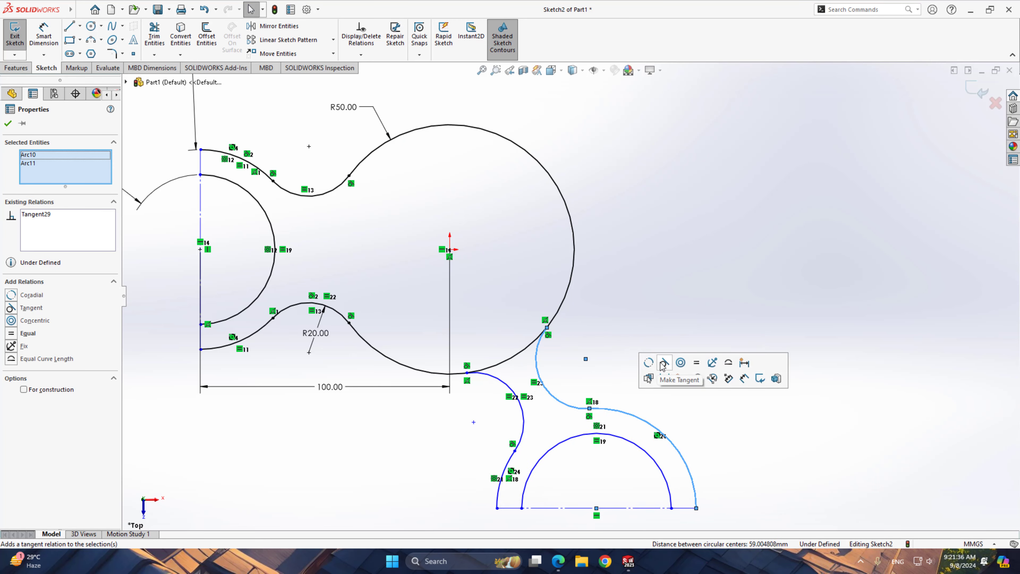
left_click(743, 426)
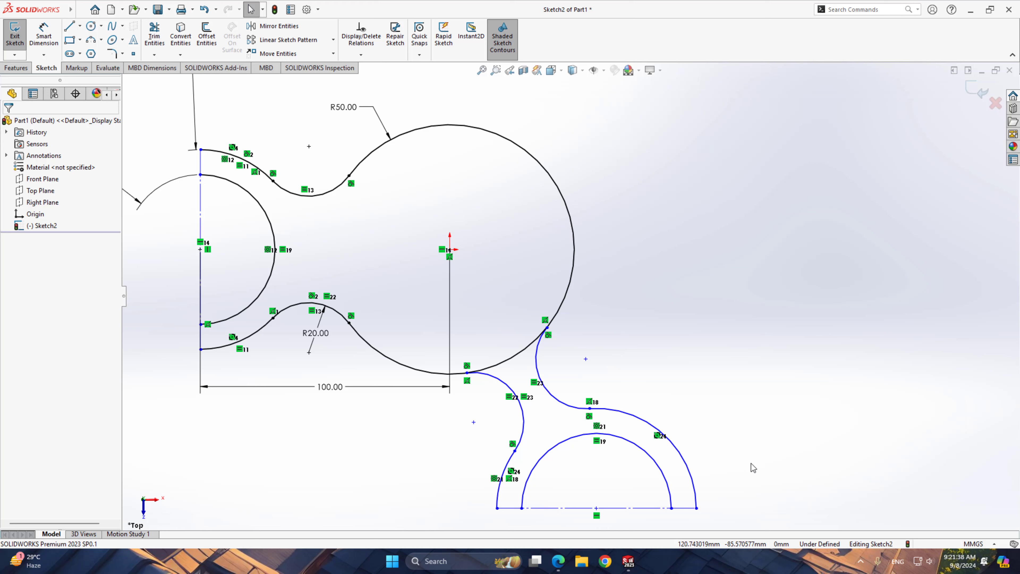
Dimension the vertical distance from the origin to the centre of the lower double arcs as 86.6 mm.
key("f")
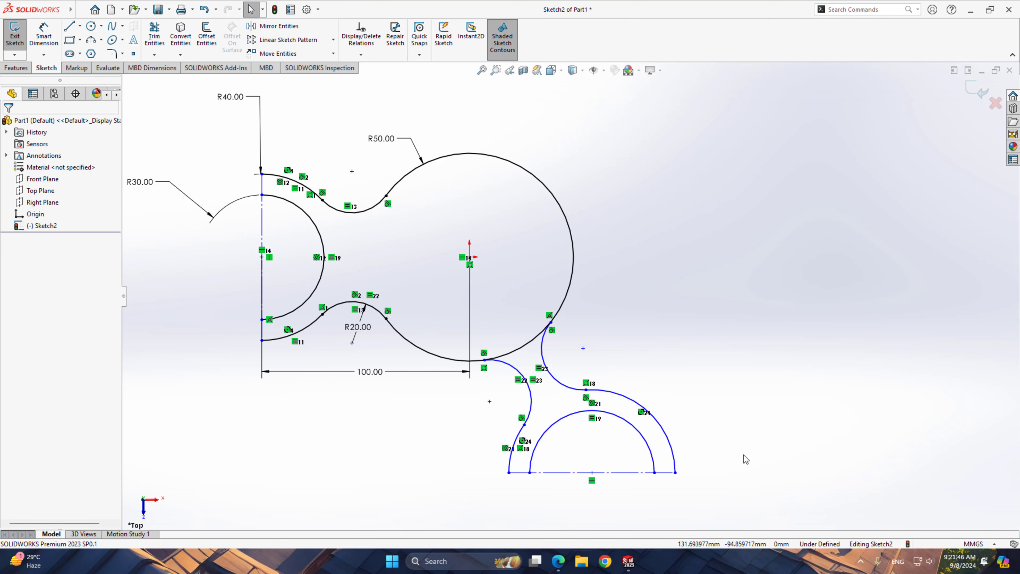
right_click_drag(743, 454, 739, 426)
left_click(592, 473)
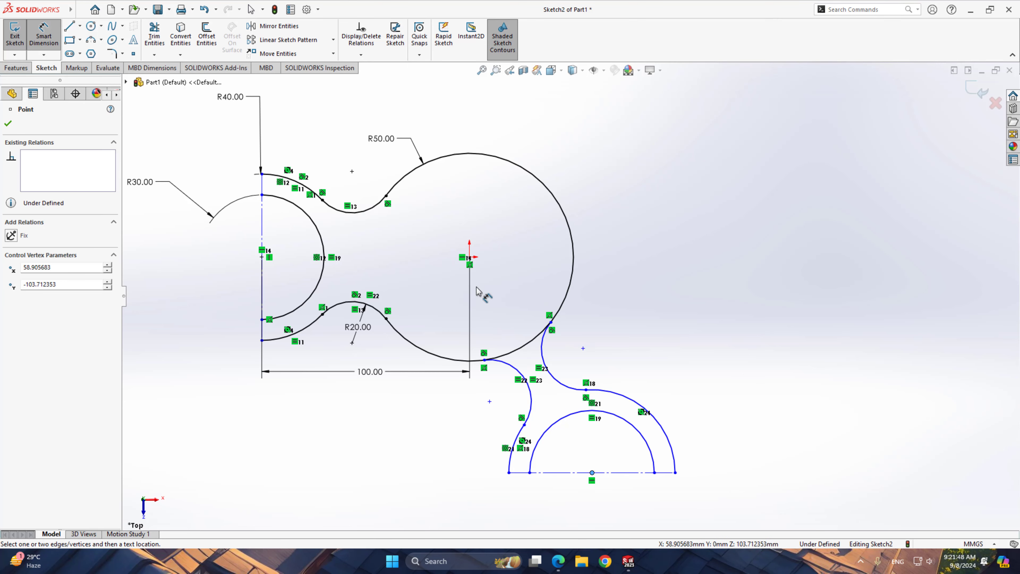
left_click(469, 258)
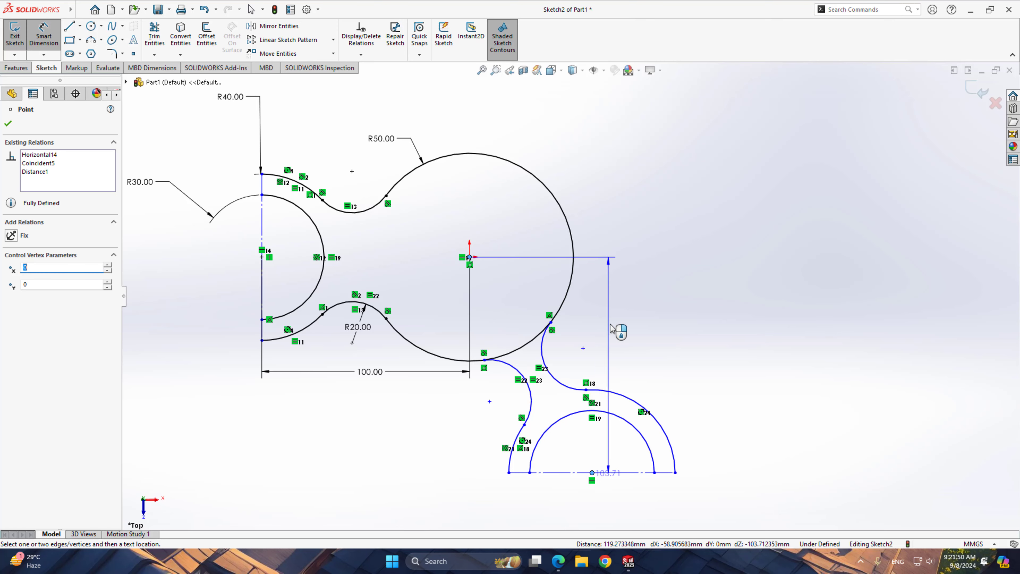
left_click(719, 332)
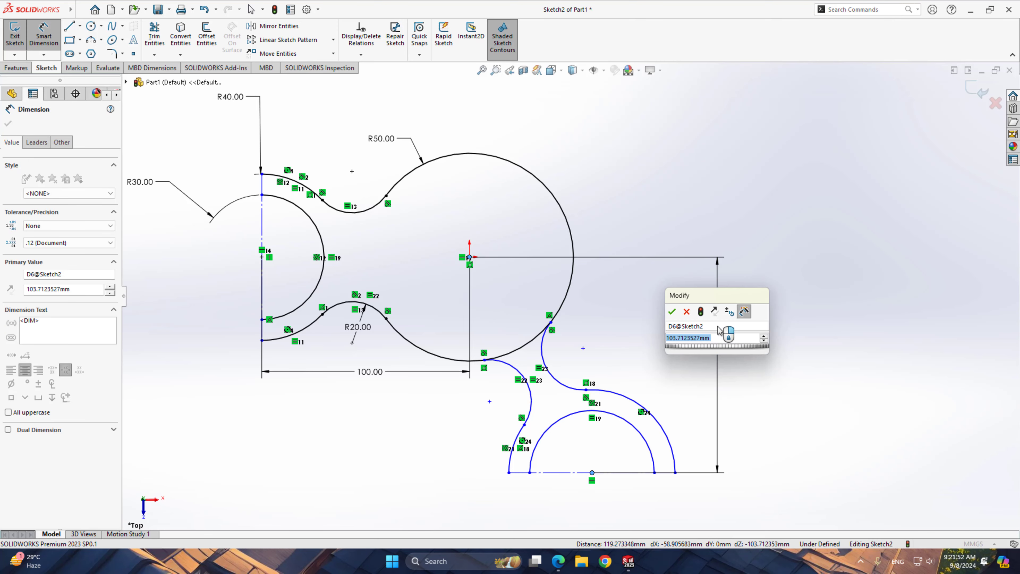
type("8")
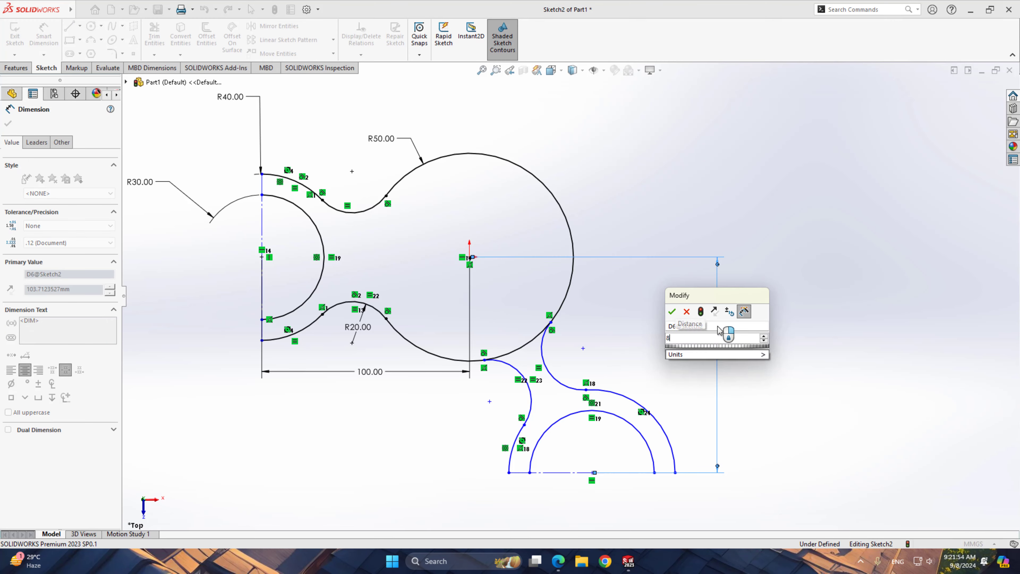
type("6.6")
key("Return")
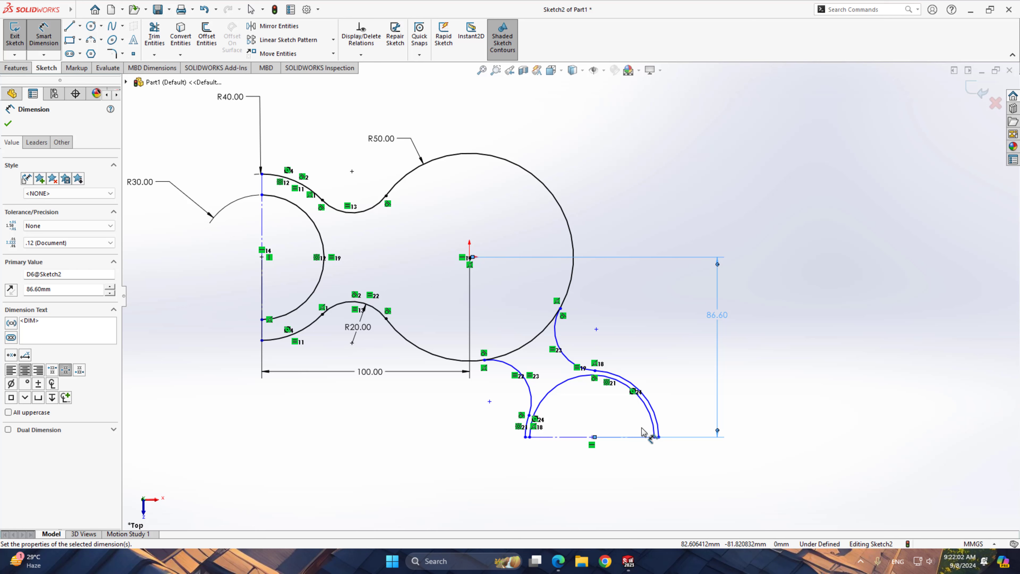
Dimension the horizontal distance from the origin to the centre of the lower double arcs as 50 mm.
left_click(652, 418)
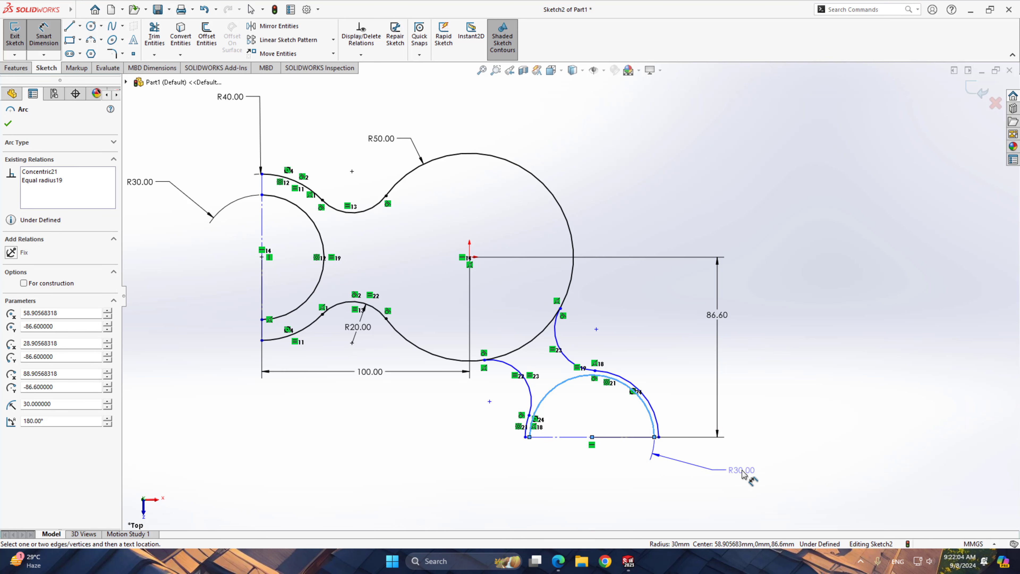
key("Escape")
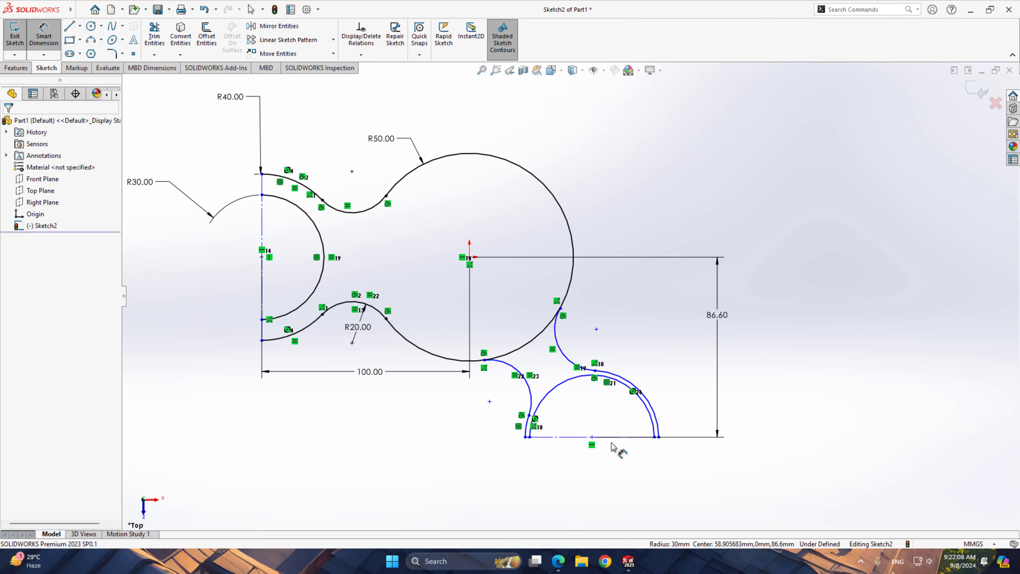
left_click(592, 438)
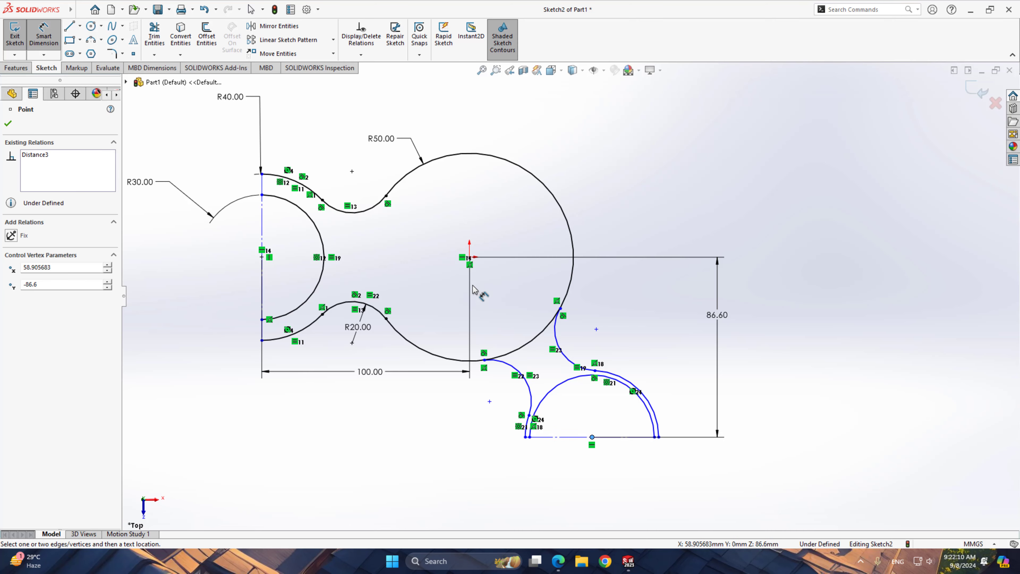
left_click(469, 257)
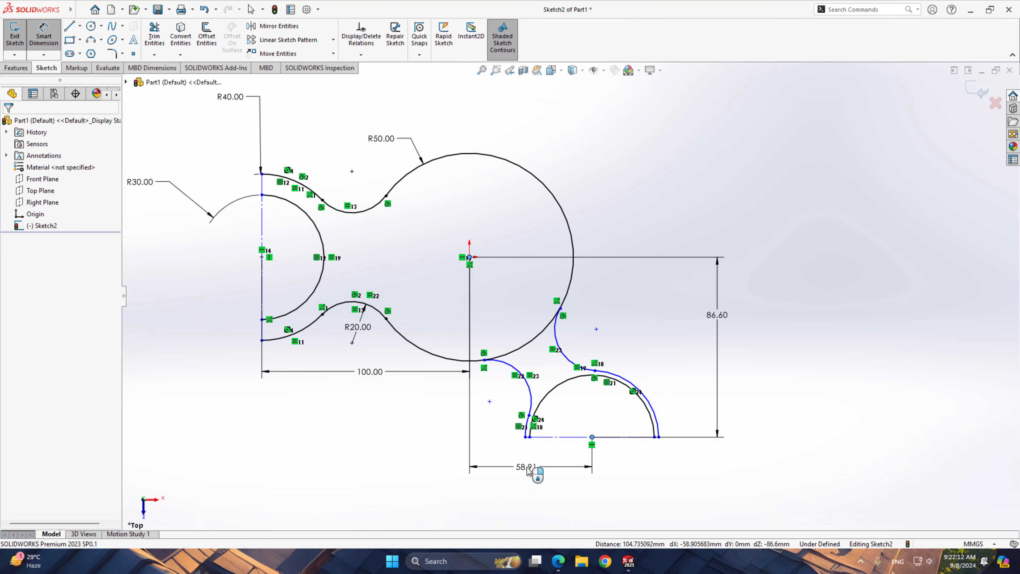
left_click(527, 470)
type("50")
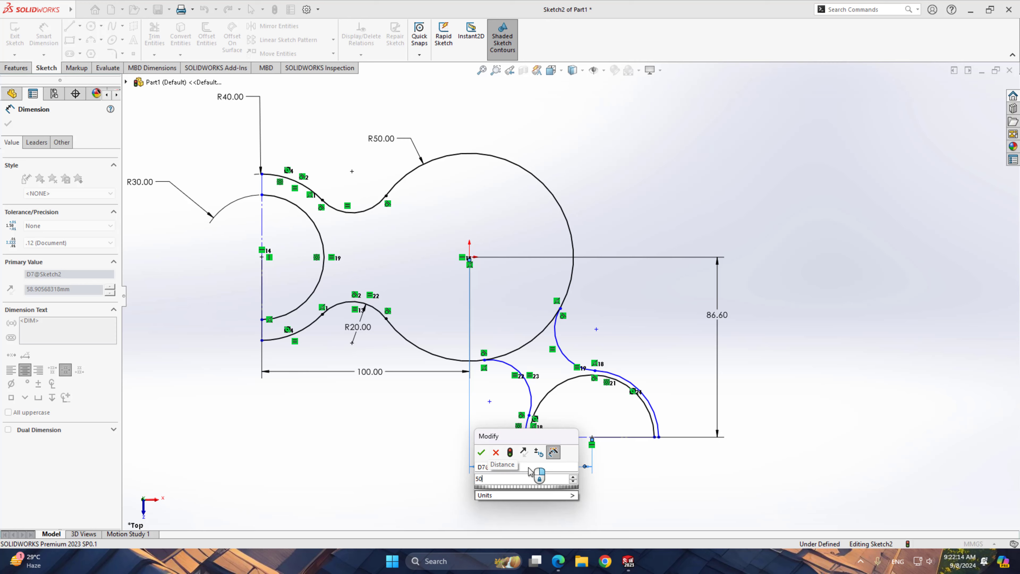
key("Return")
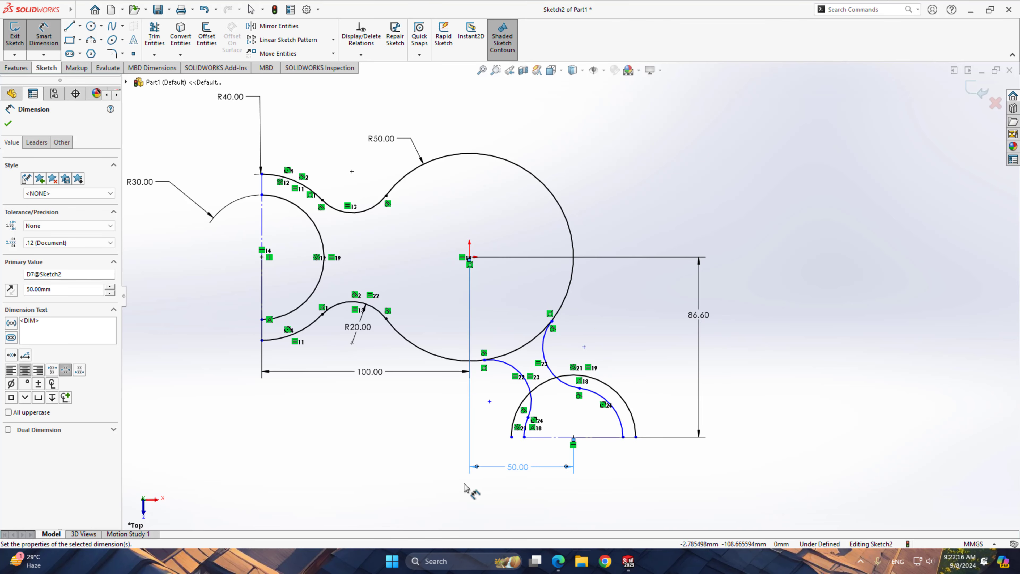
right_click(706, 462)
left_click(741, 496)
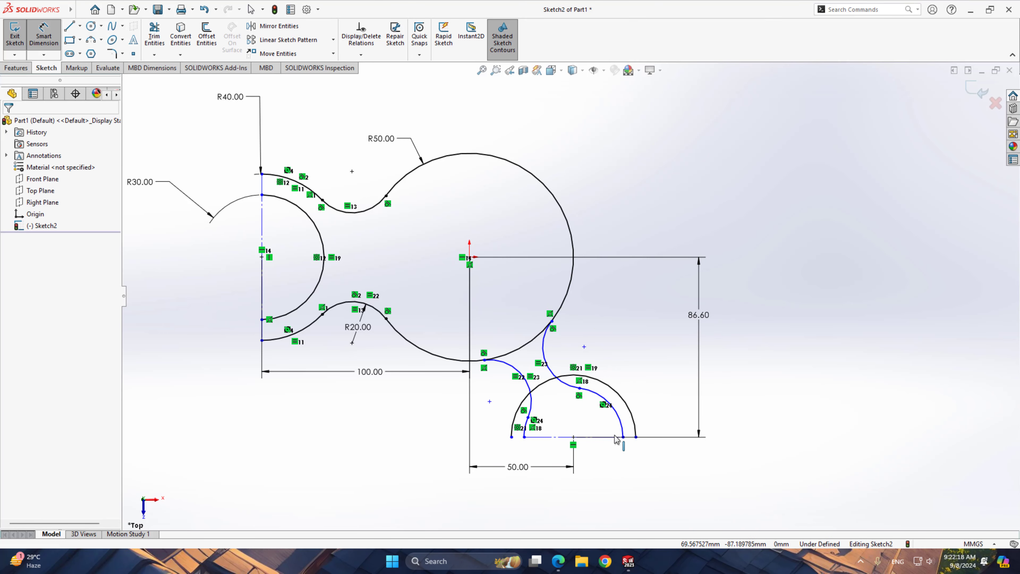
Pull the right tangent point of the lower outer arc outward, enlarging its radius to about 38 mm so it clears the inner semicircle.
scroll(617, 440, "down", 3)
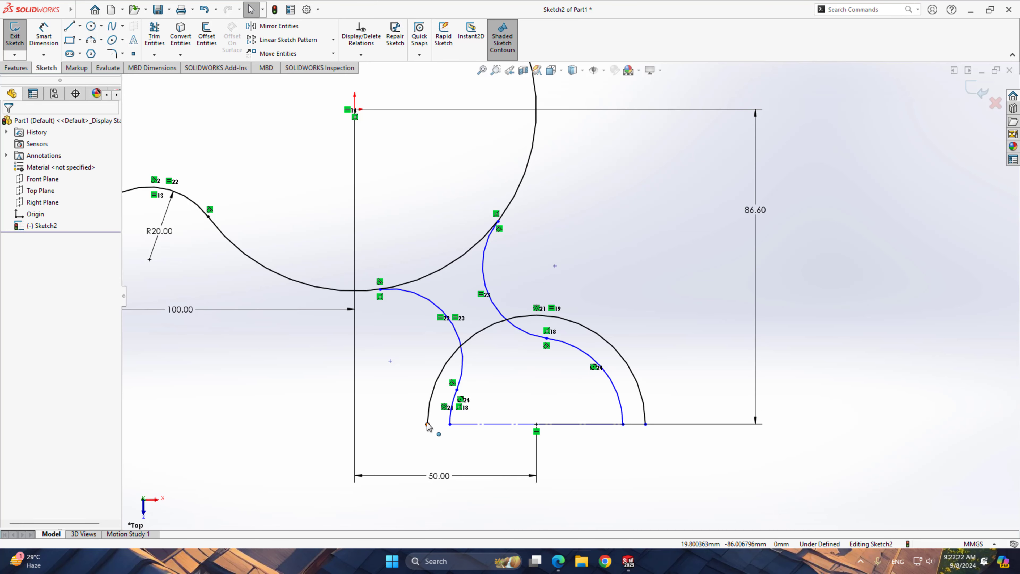
mouse_move(427, 424)
left_mouse_down()
mouse_move(459, 419)
mouse_move(438, 432)
left_mouse_up()
left_click(624, 467)
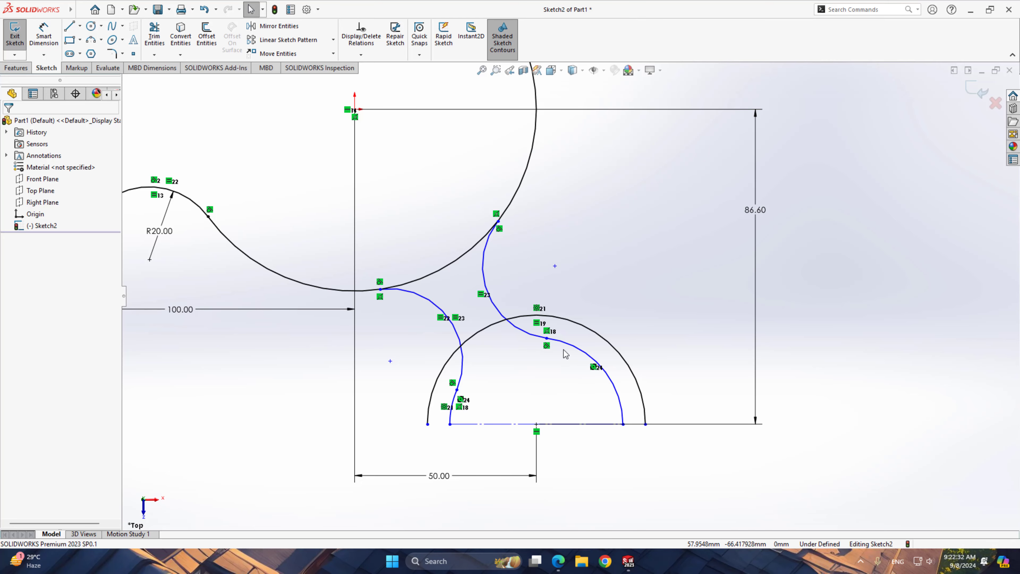
left_click_drag(547, 338, 564, 288)
left_click(650, 476)
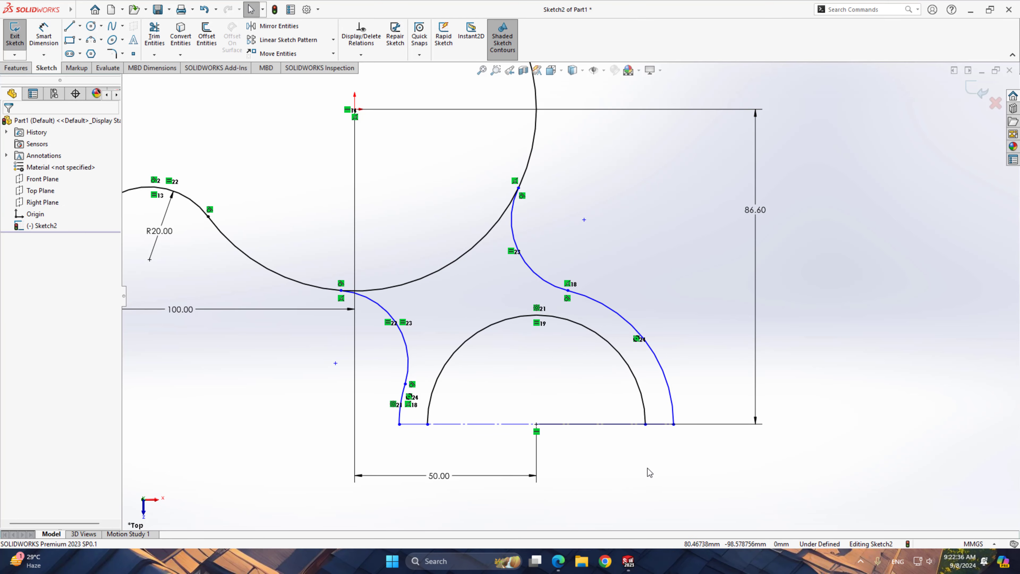
Dimension the right part of the lower outer arc with a radius of 40 mm.
right_click_drag(808, 461, 820, 387)
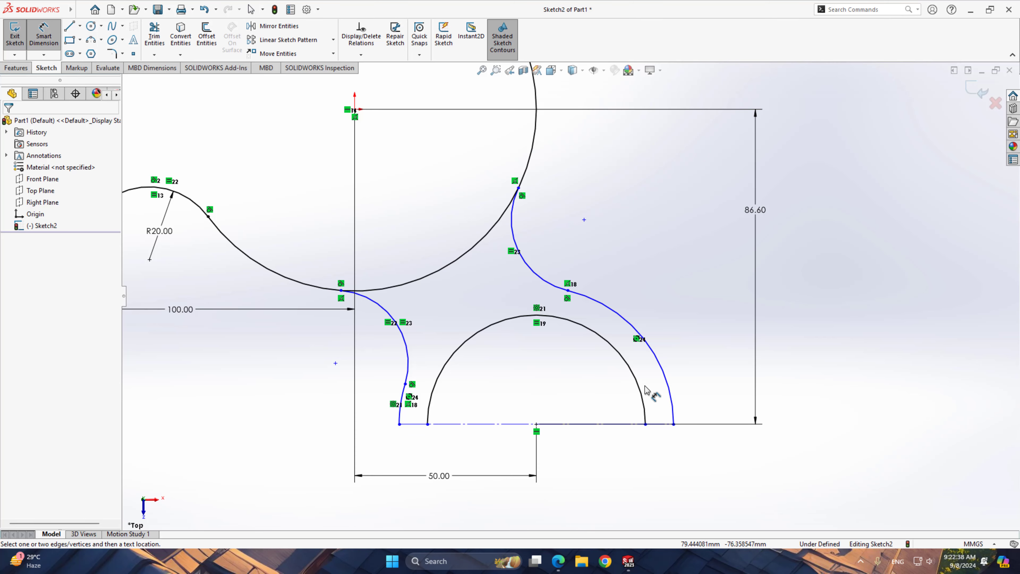
left_click(669, 386)
left_click(784, 355)
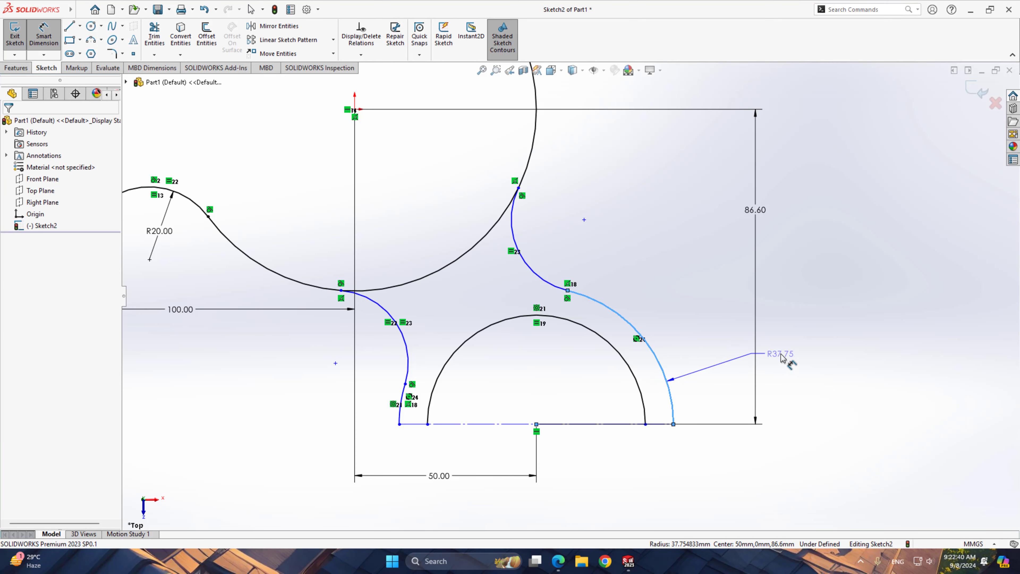
type("40")
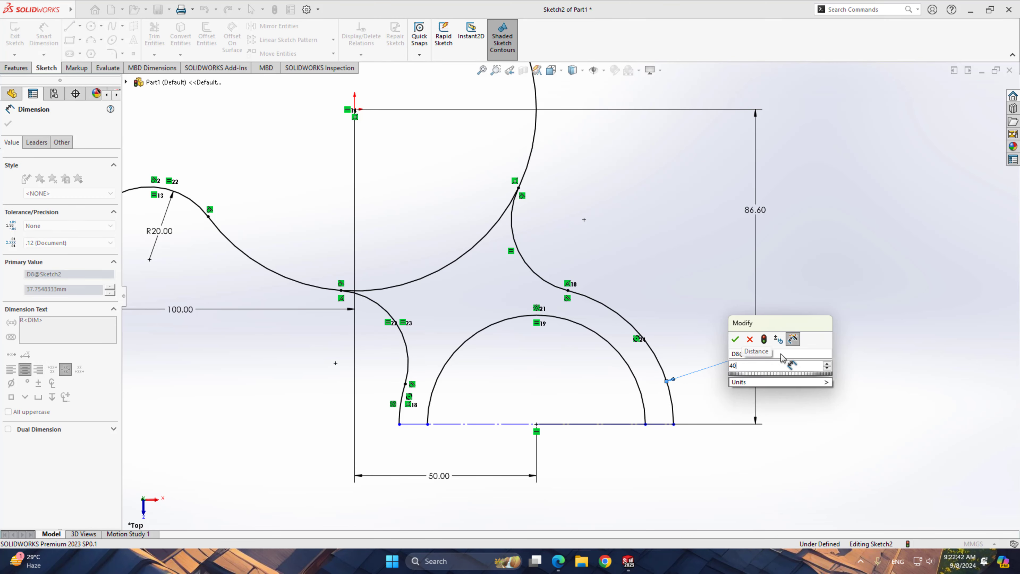
key("Return")
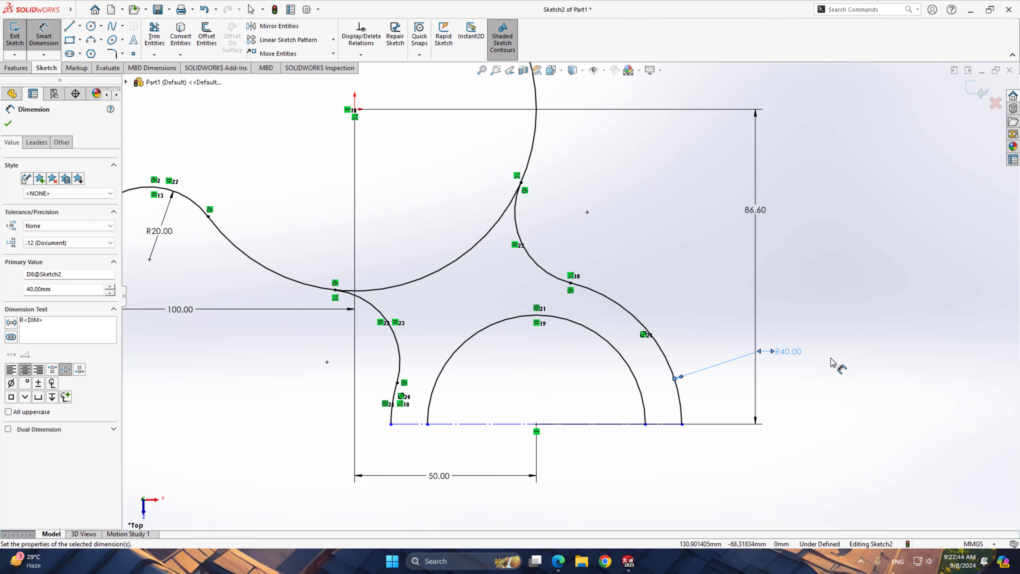
right_click(832, 361)
left_click(844, 391)
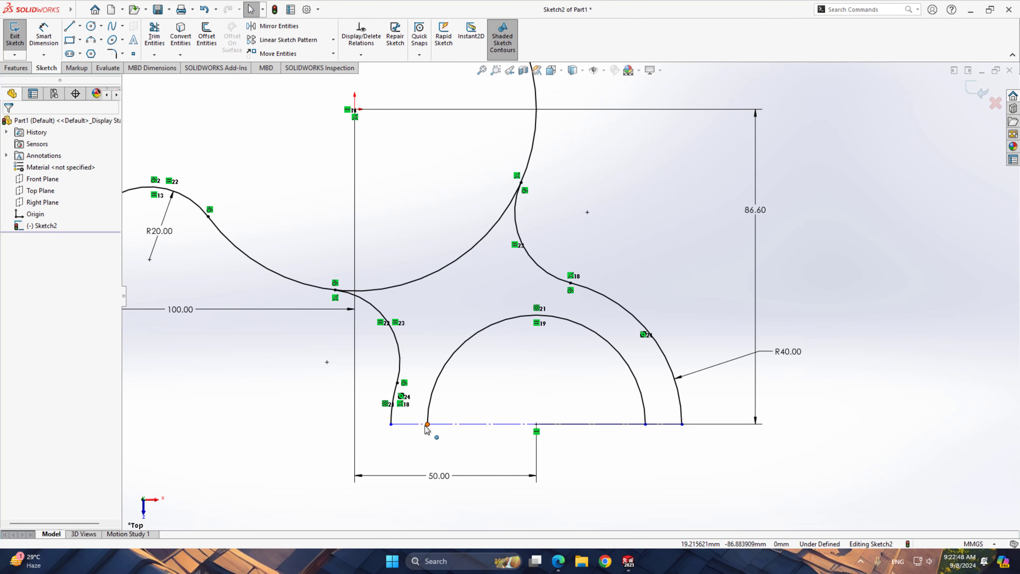
Move the lower horizontal construction line off the arc centre and make its midpoint coincident with that centre.
left_click_drag(428, 423, 392, 432)
left_click(422, 453)
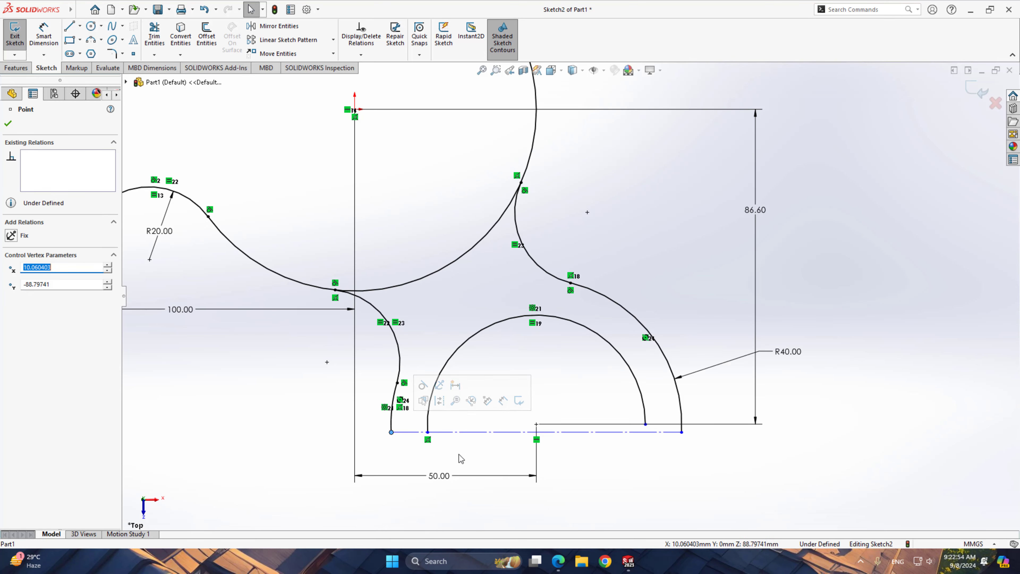
right_click(565, 433)
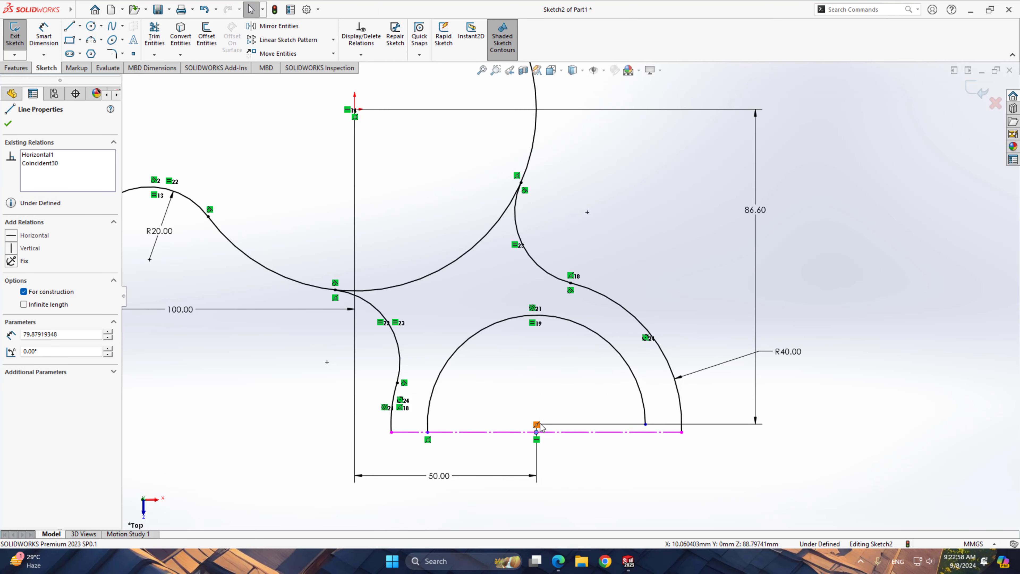
scroll(539, 427, "down", 5)
left_click(531, 380)
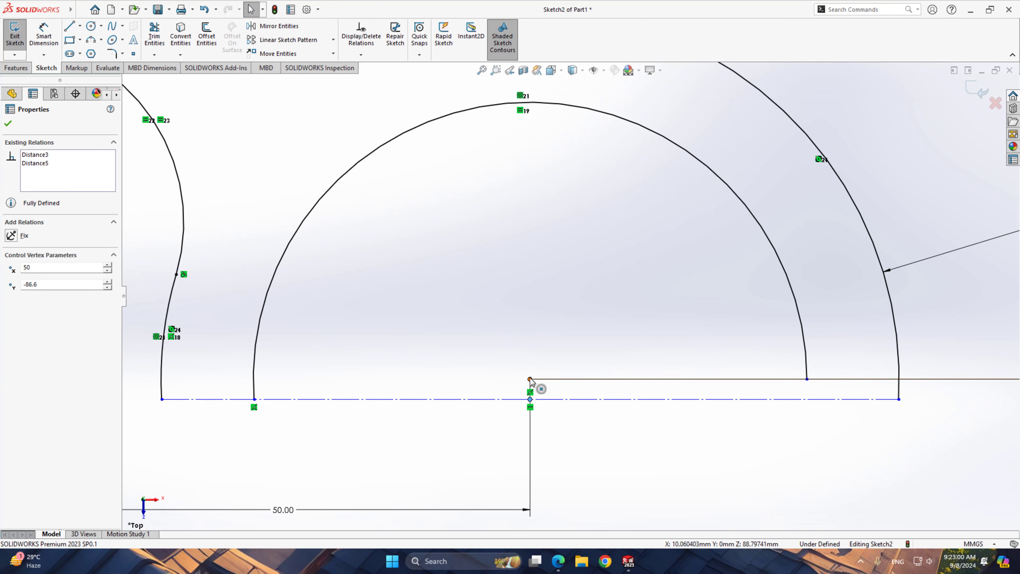
left_click(591, 331)
left_click(655, 436)
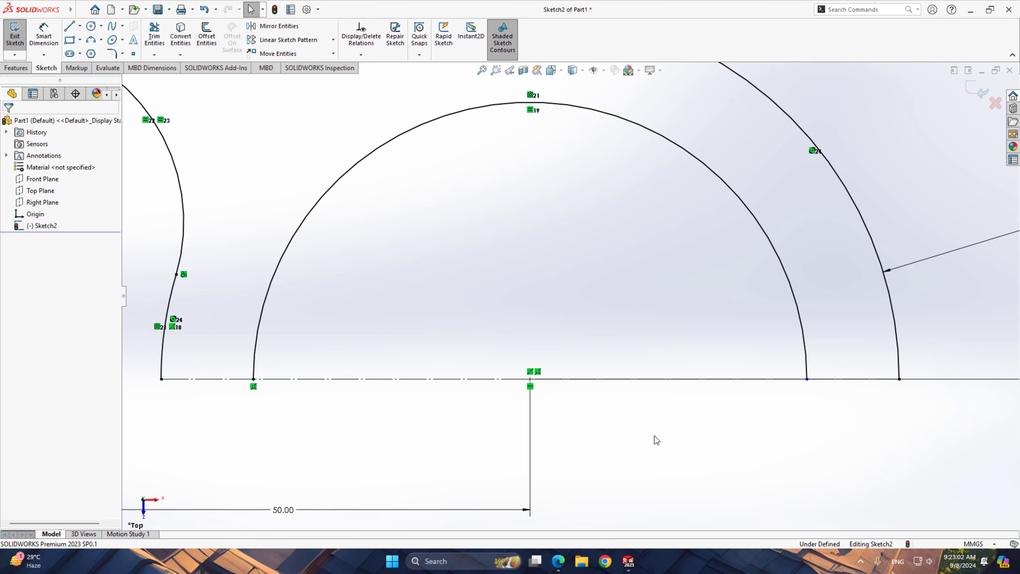
Move the left vertical construction line off the arc centre and make its midpoint coincident with that centre.
scroll(655, 439, "up", 10)
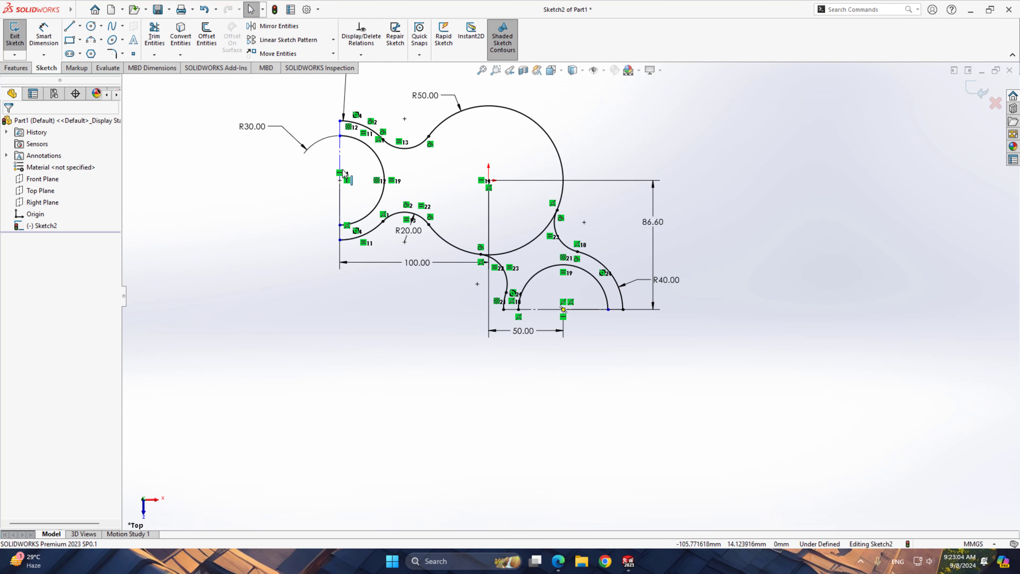
scroll(344, 173, "down", 5)
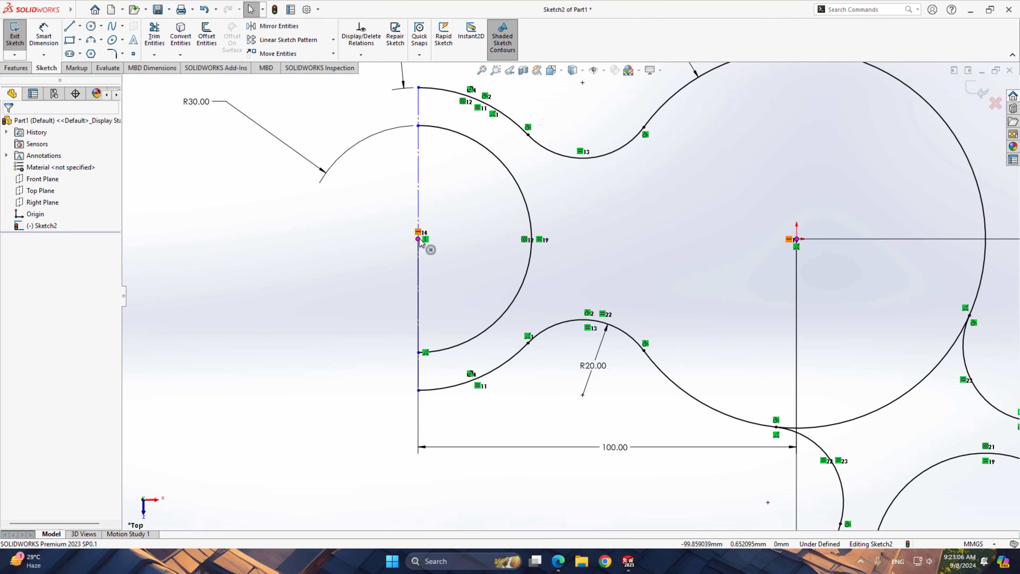
left_click_drag(418, 238, 405, 238)
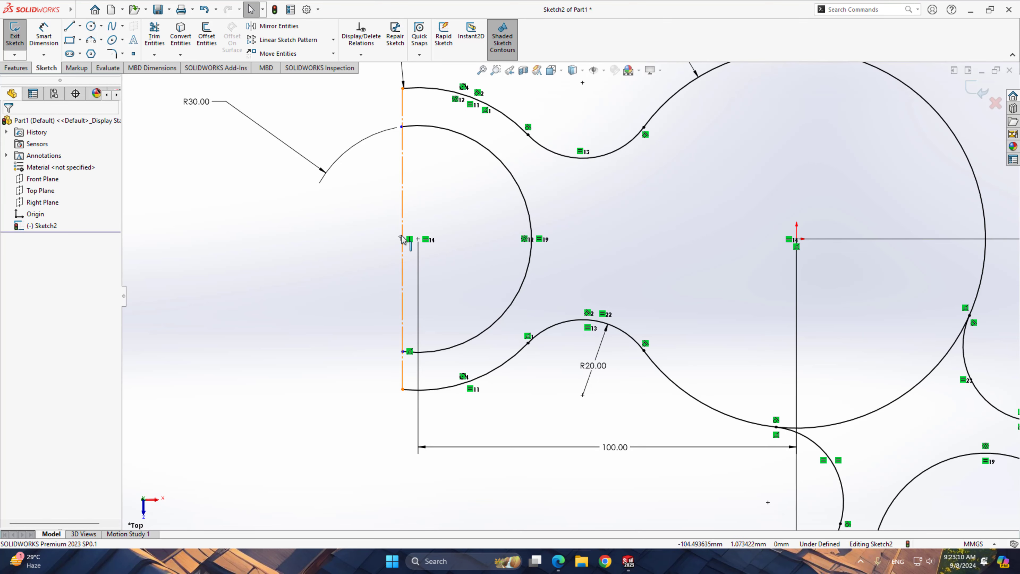
right_click(420, 234)
left_click(425, 243)
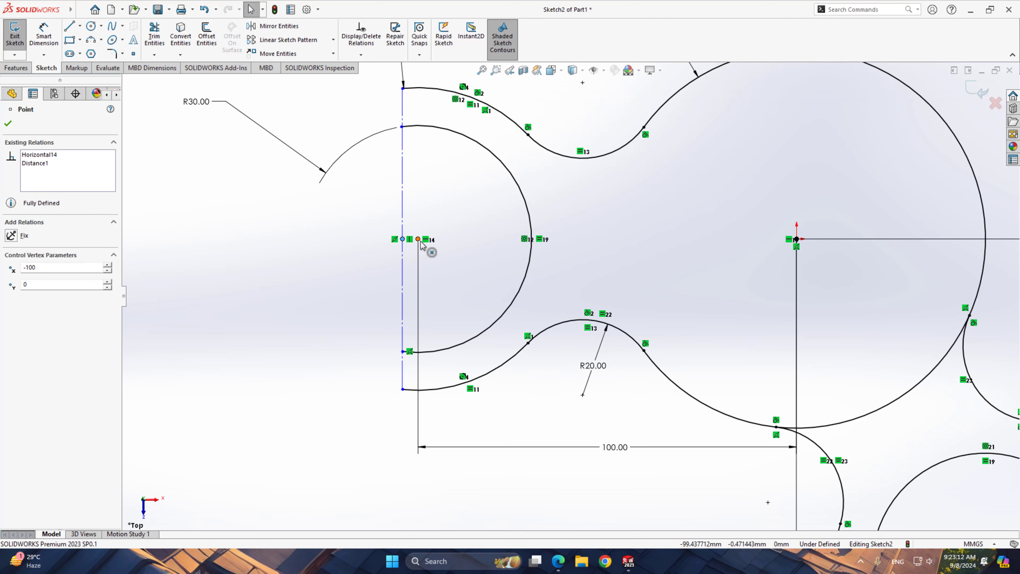
left_click(483, 194)
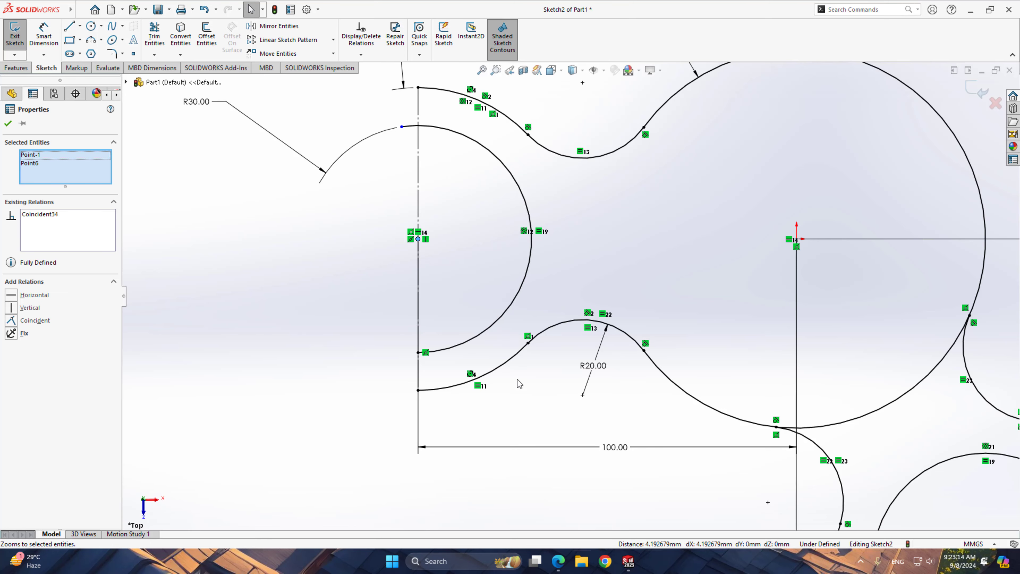
key("f")
scroll(588, 257, "up", 2)
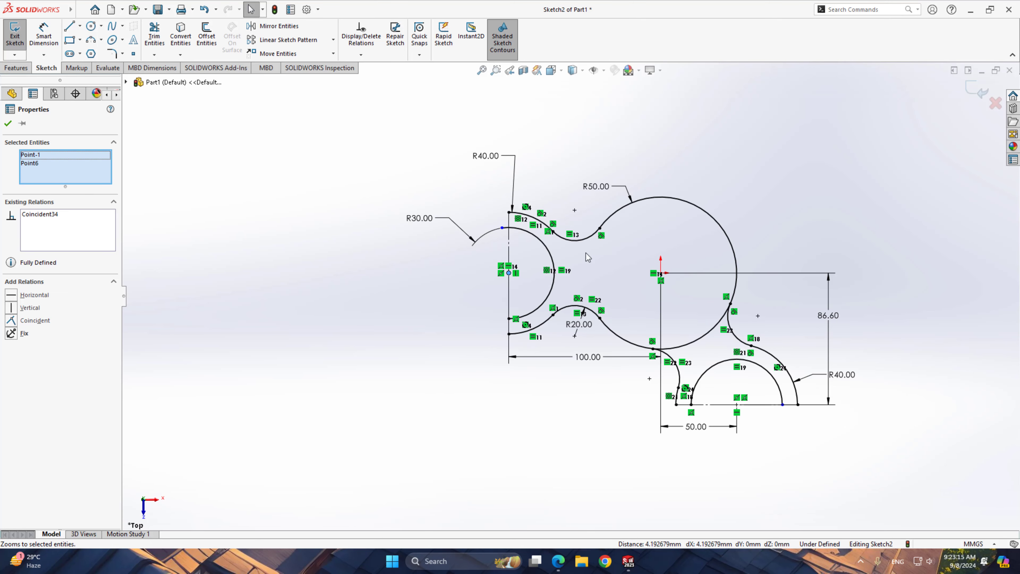
left_click(8, 124)
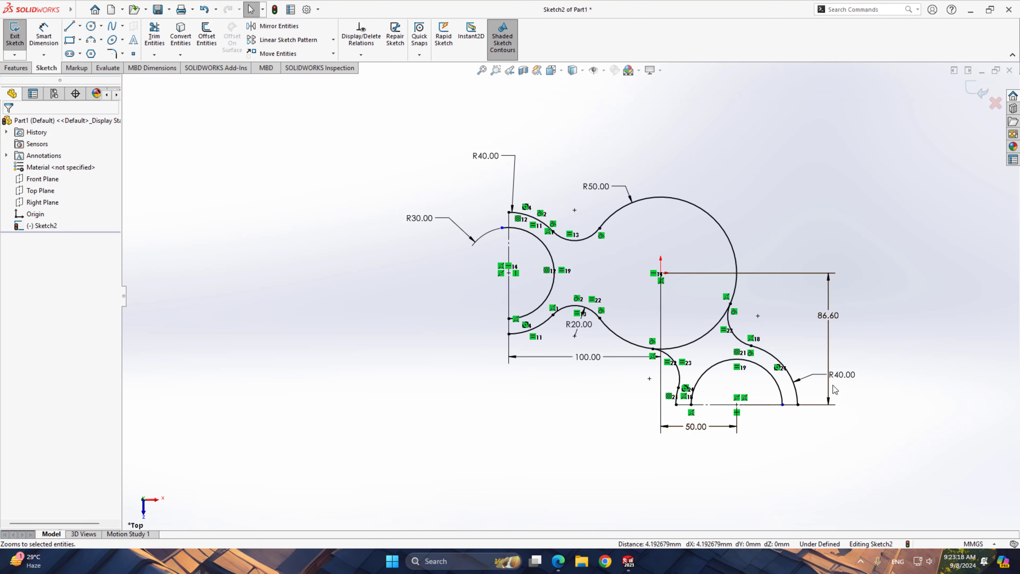
Attach the upper endpoint of the left R30 inner arc to the vertical construction line with a coincident relation.
scroll(863, 307, "down", 3)
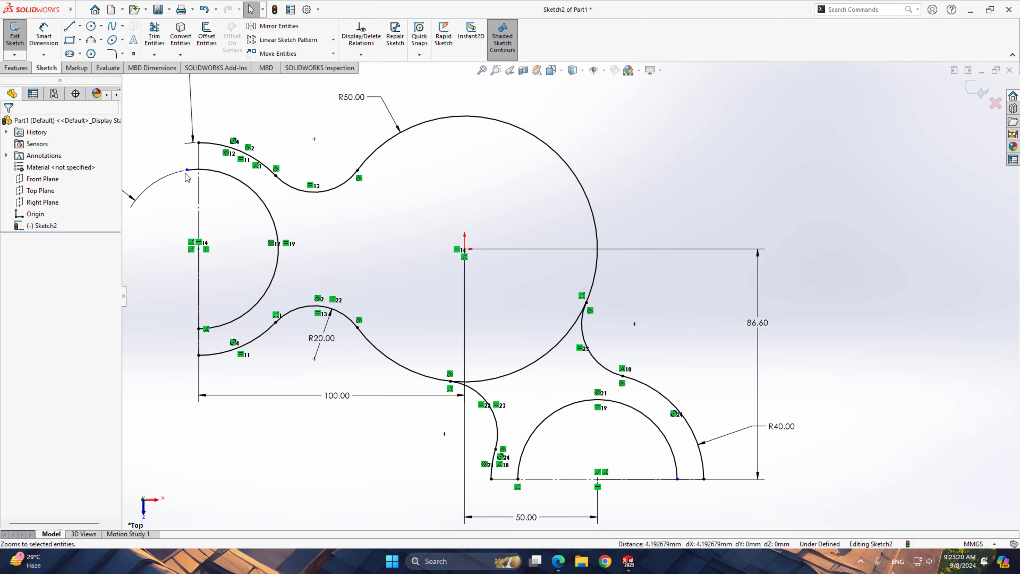
left_click(199, 170)
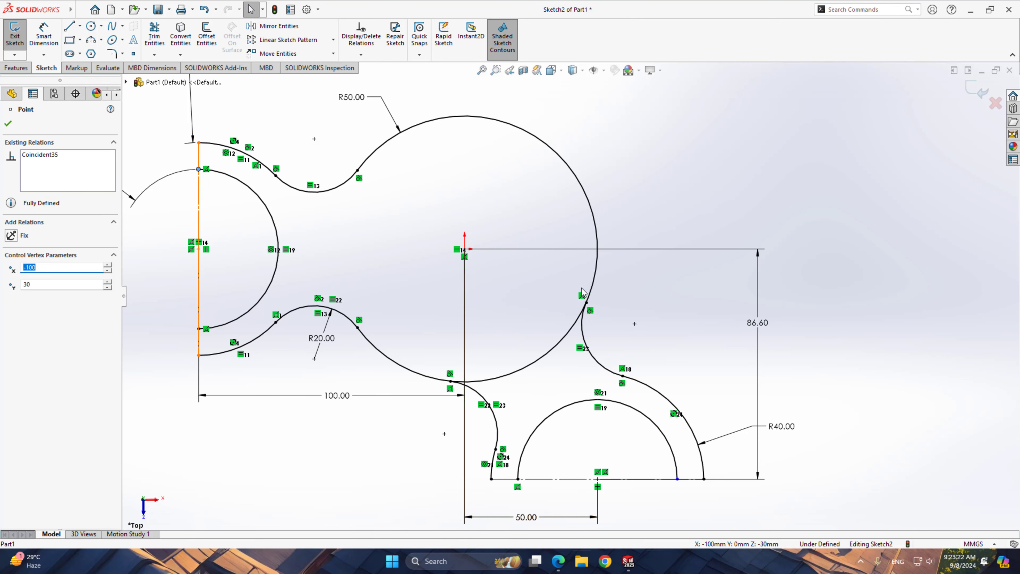
left_click(8, 124)
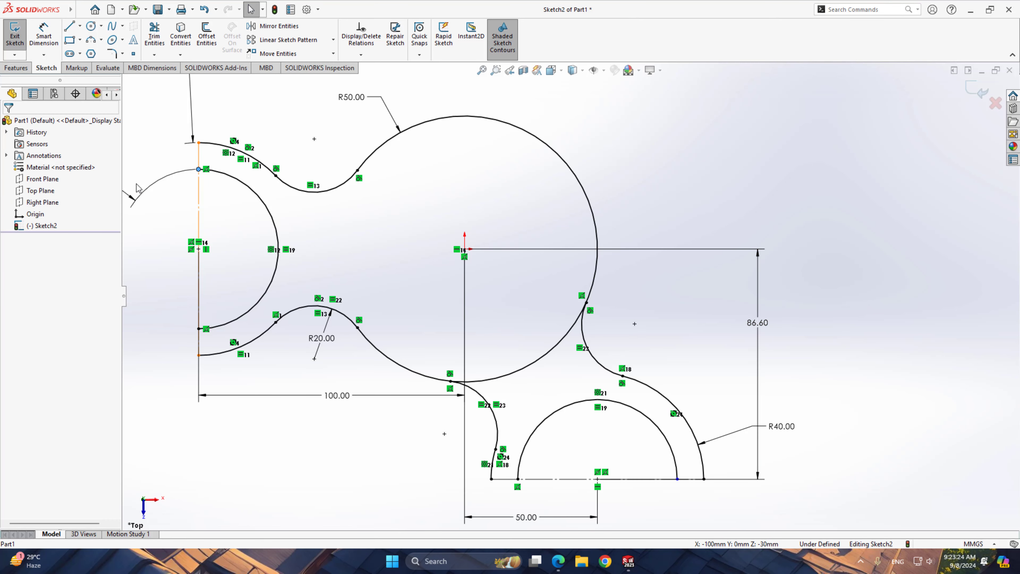
Attach the right endpoint of the lower inner arc to the horizontal construction line with a coincident relation.
left_click(826, 327)
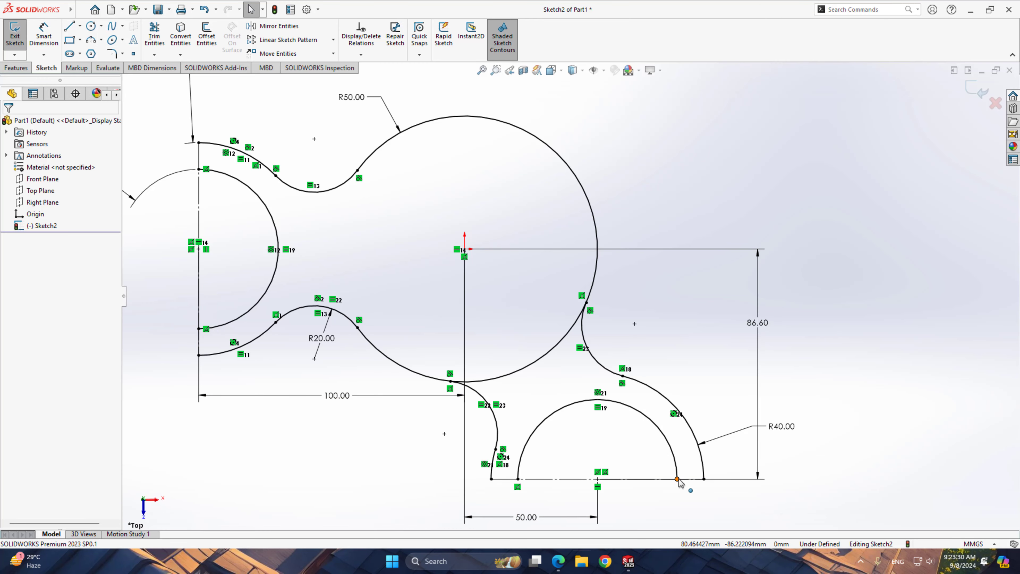
mouse_move(677, 479)
left_mouse_down()
mouse_move(677, 464)
mouse_move(678, 479)
left_mouse_up()
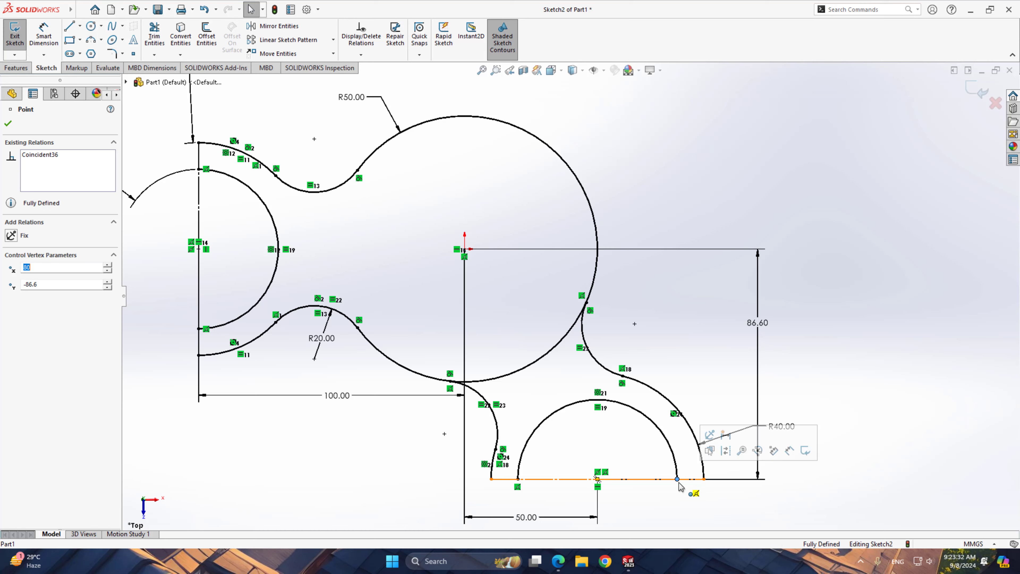
left_click(671, 501)
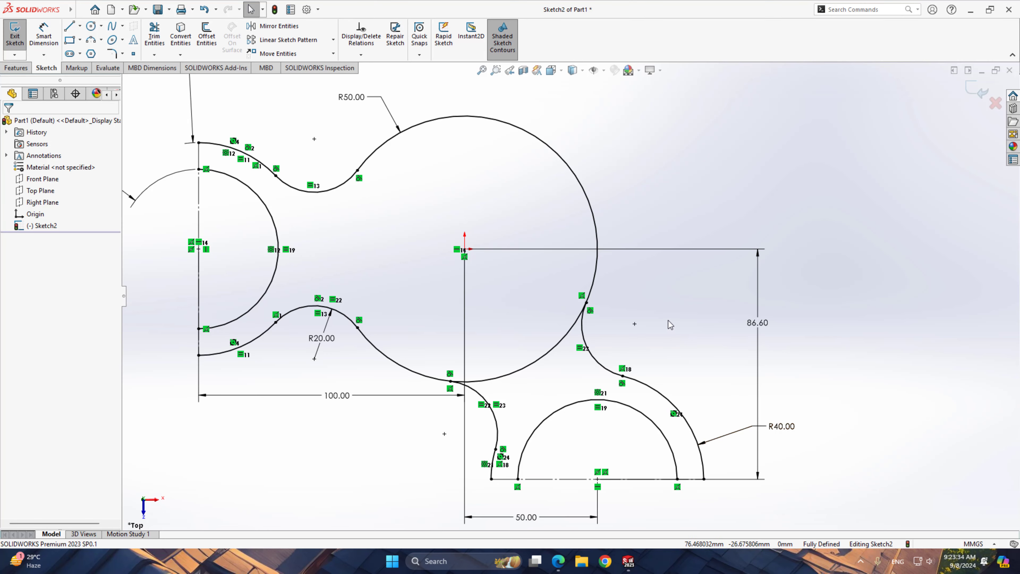
key("f")
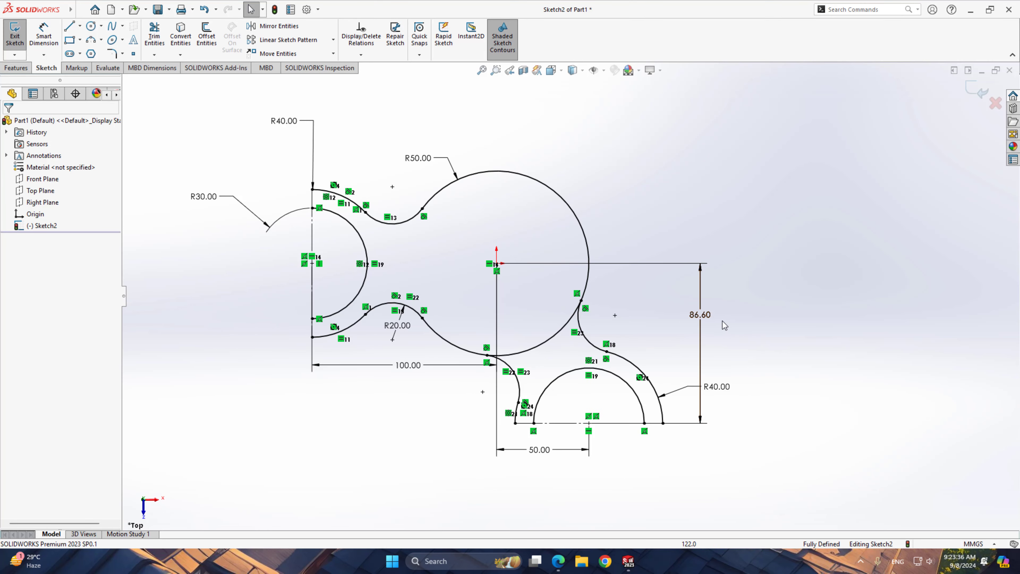
Sketch a horizontal construction line about 123 mm long from the origin to beyond the large circle's right side.
key("l")
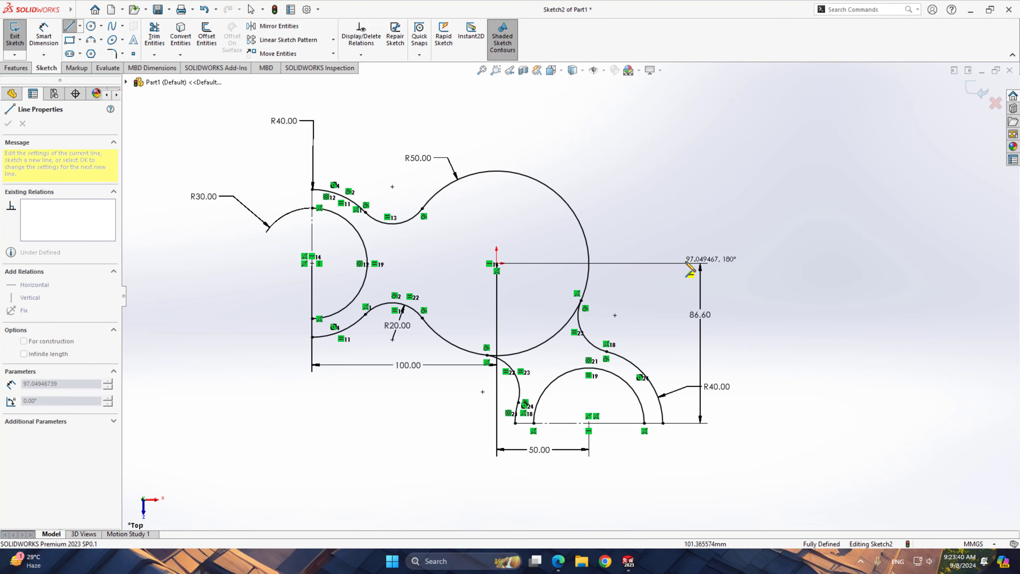
right_click(730, 238)
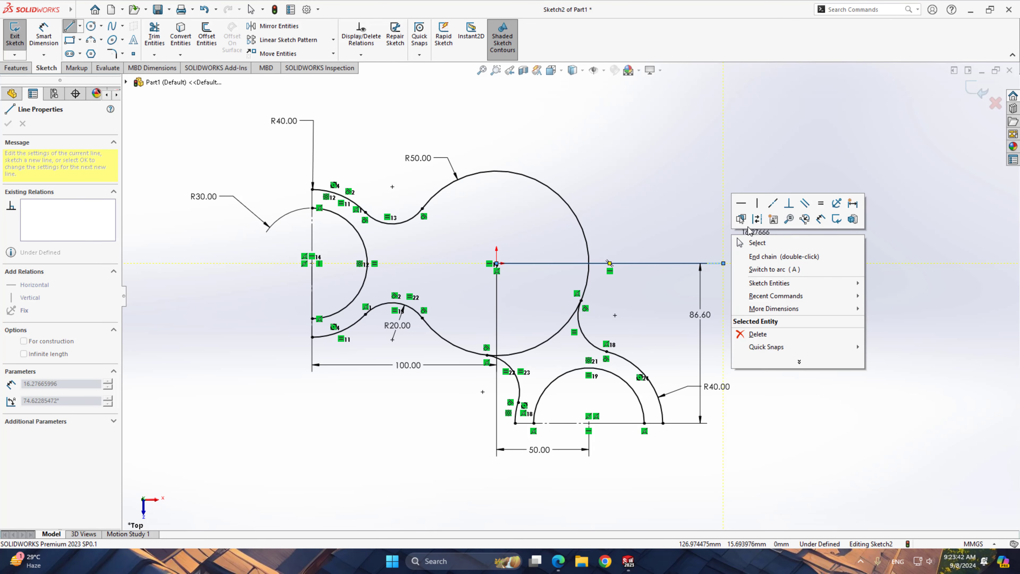
left_click(750, 226)
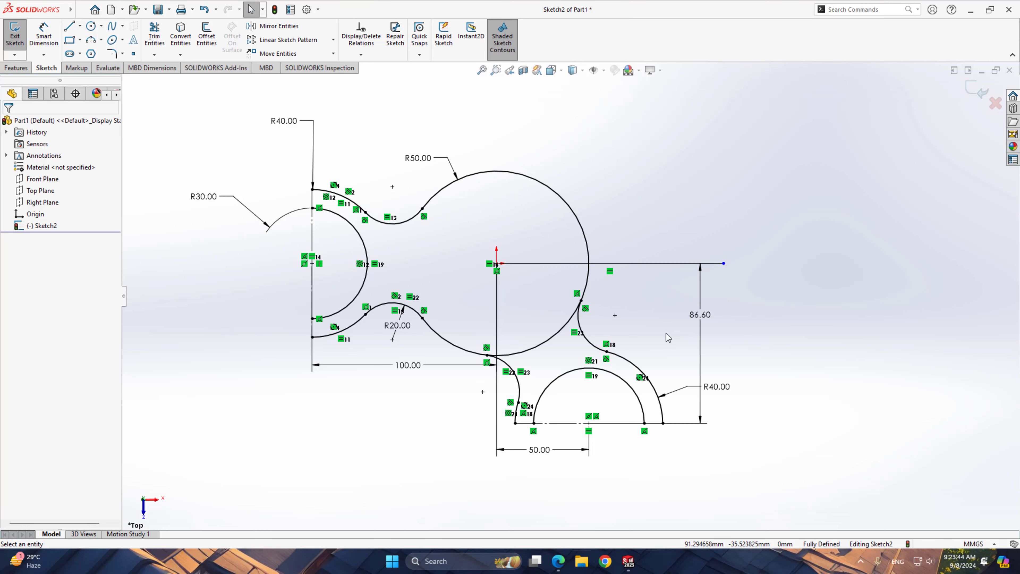
Mirror the lower arm's arcs and end construction line about the horizontal construction line through the origin, keeping the originals.
left_click_drag(677, 444, 507, 368)
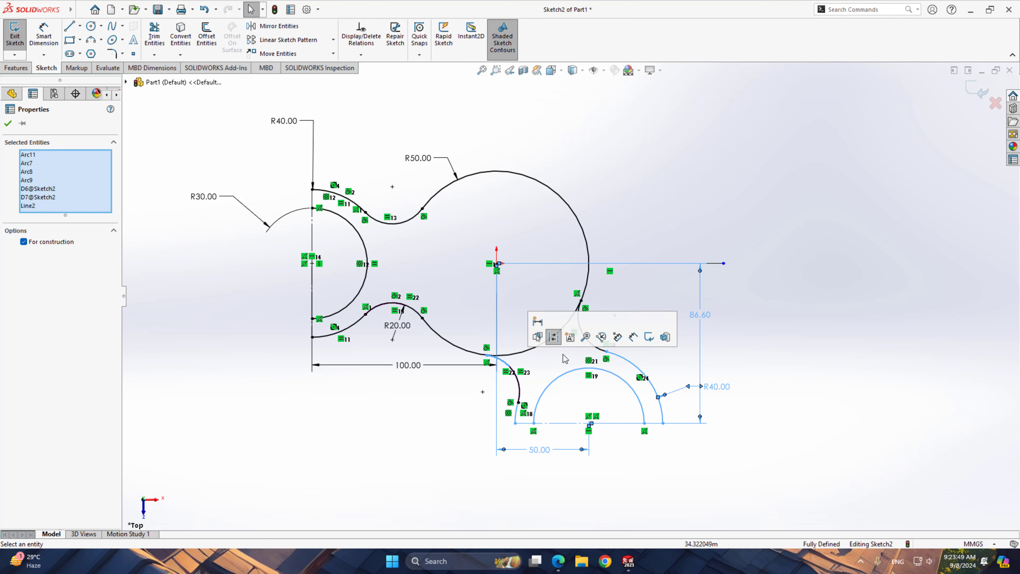
left_click(599, 351, "ctrl")
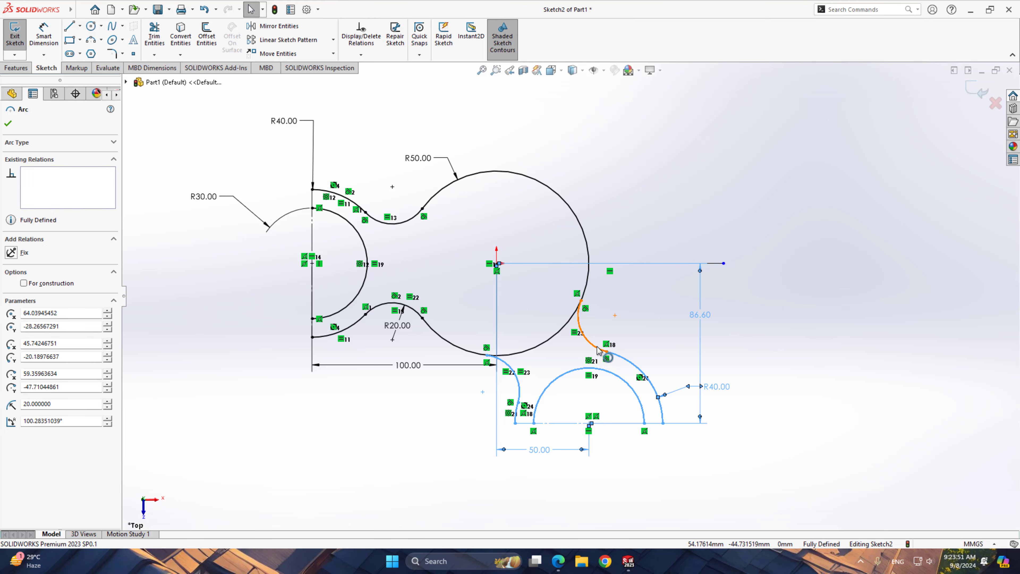
left_click(626, 264, "ctrl")
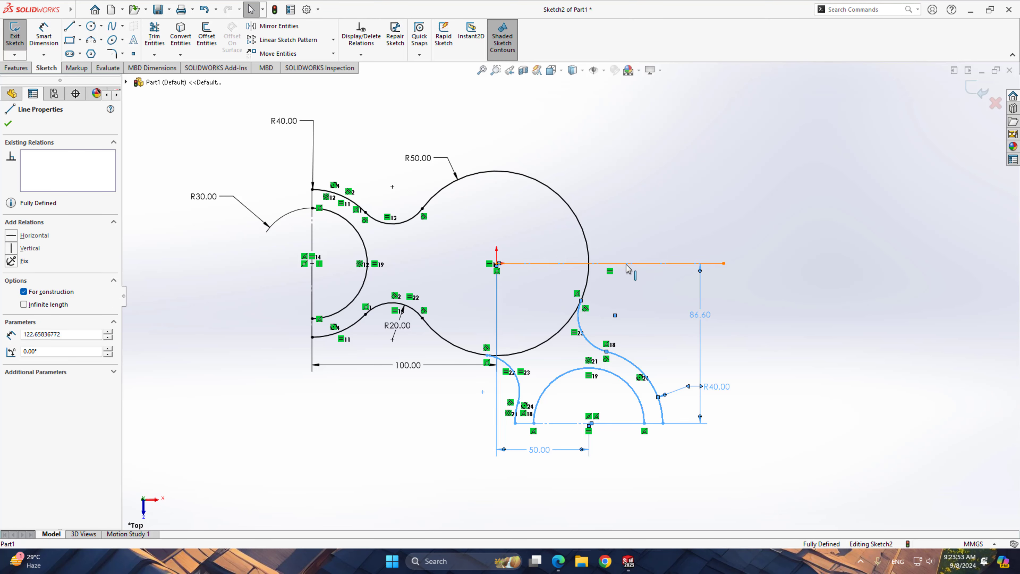
left_click(280, 27)
left_click(104, 301)
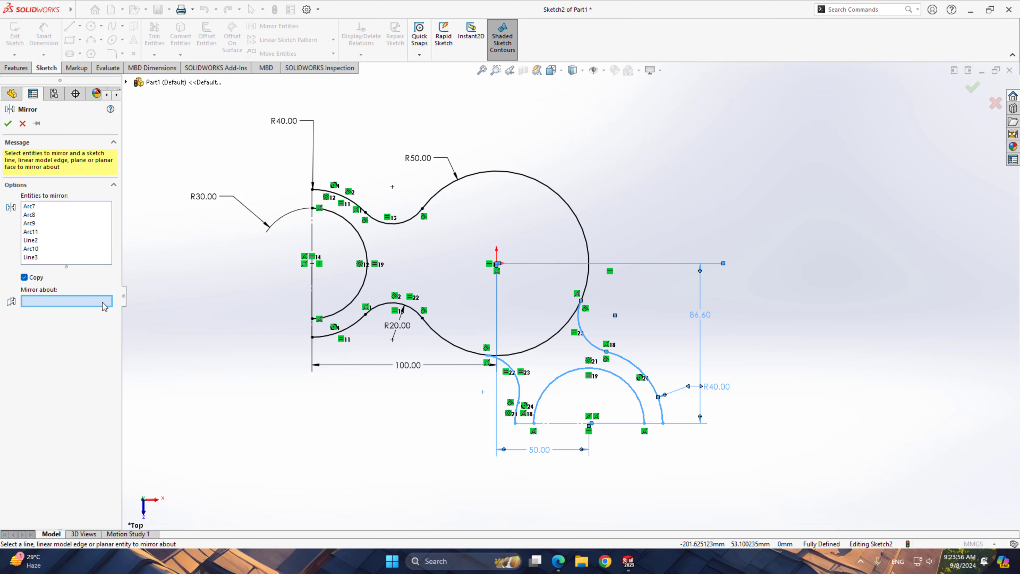
left_click(648, 265)
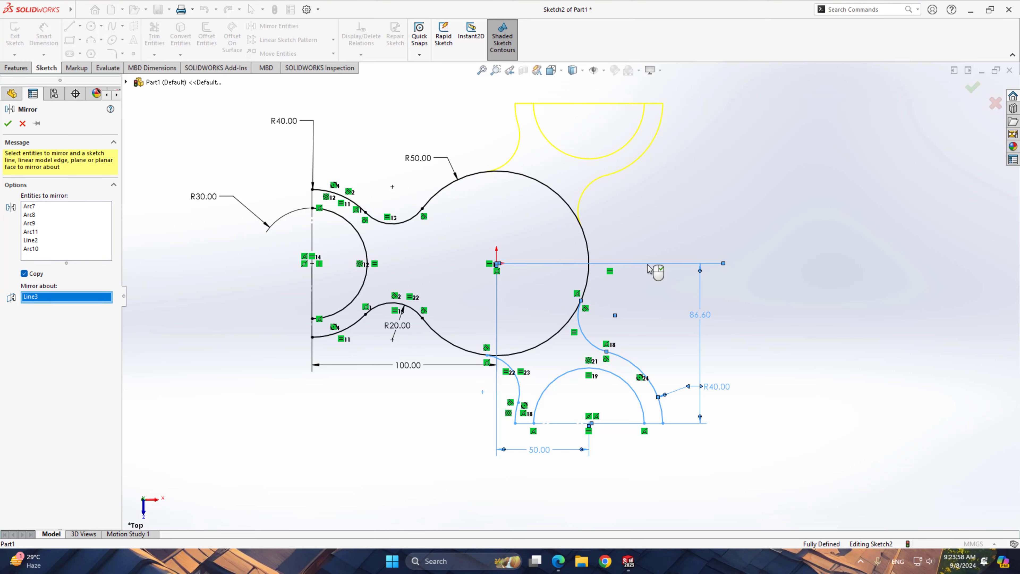
left_click(8, 124)
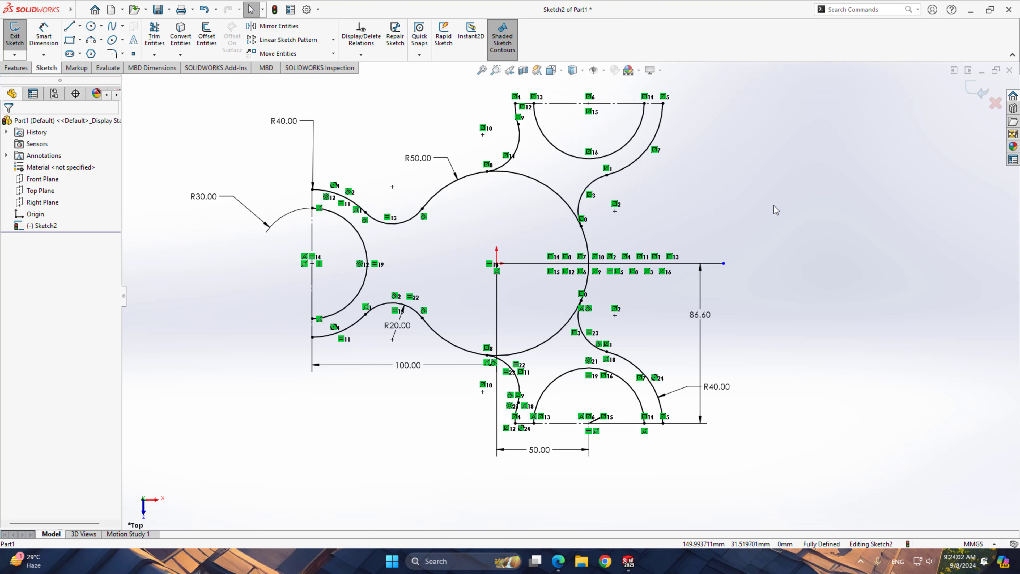
Power-trim the portions of the R50 circle that lie inside the three arms.
left_click(155, 36)
mouse_move(546, 182)
left_mouse_down()
mouse_move(521, 222)
mouse_move(534, 351)
left_mouse_up()
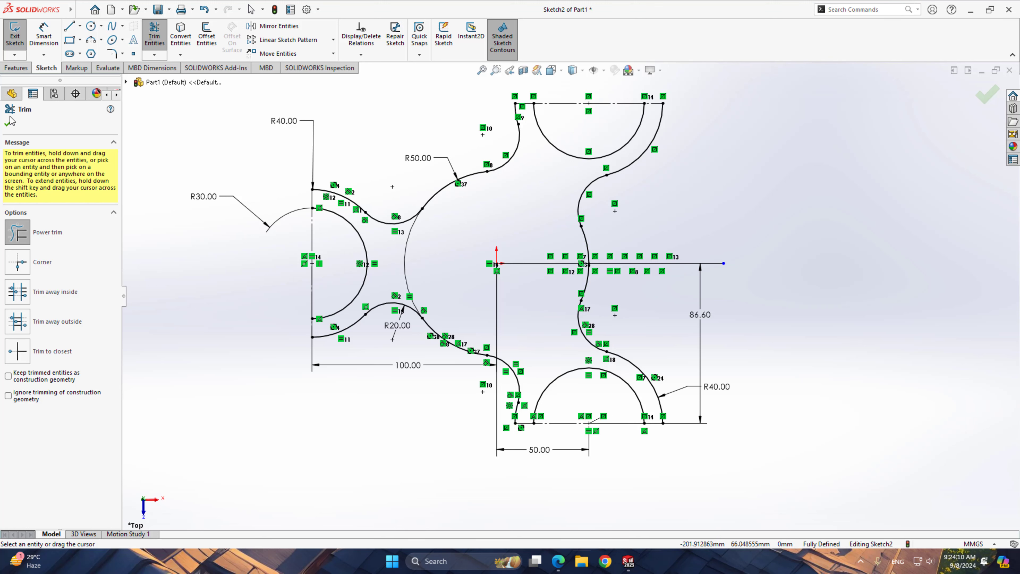
left_click(8, 124)
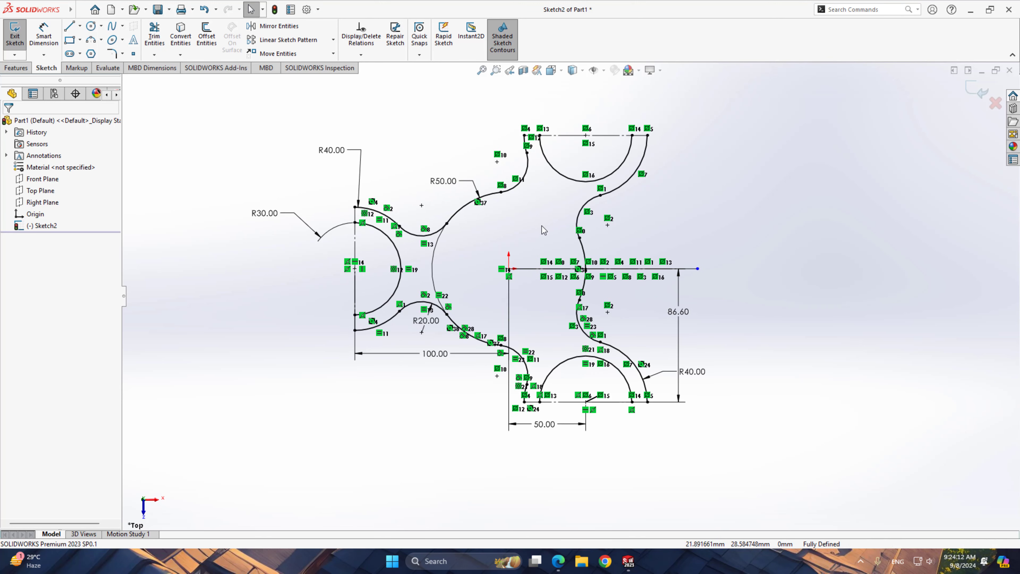
Move the R50 dimension label below the profile so its leader points to the lower-left arc segment.
scroll(536, 239, "down", 3)
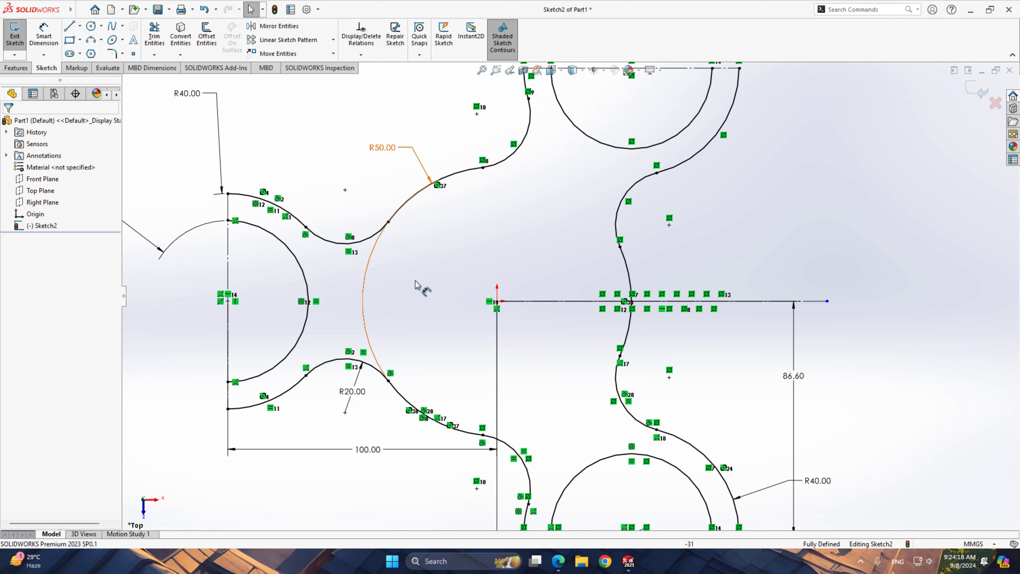
scroll(421, 282, "up", 1)
left_click_drag(387, 379, 383, 389)
left_click(426, 320)
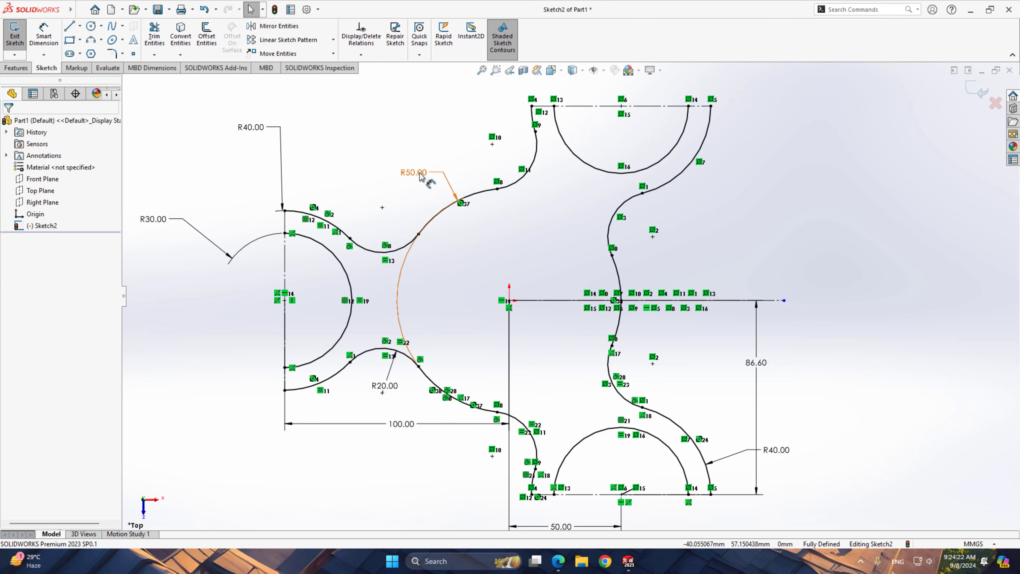
left_click_drag(418, 173, 381, 458)
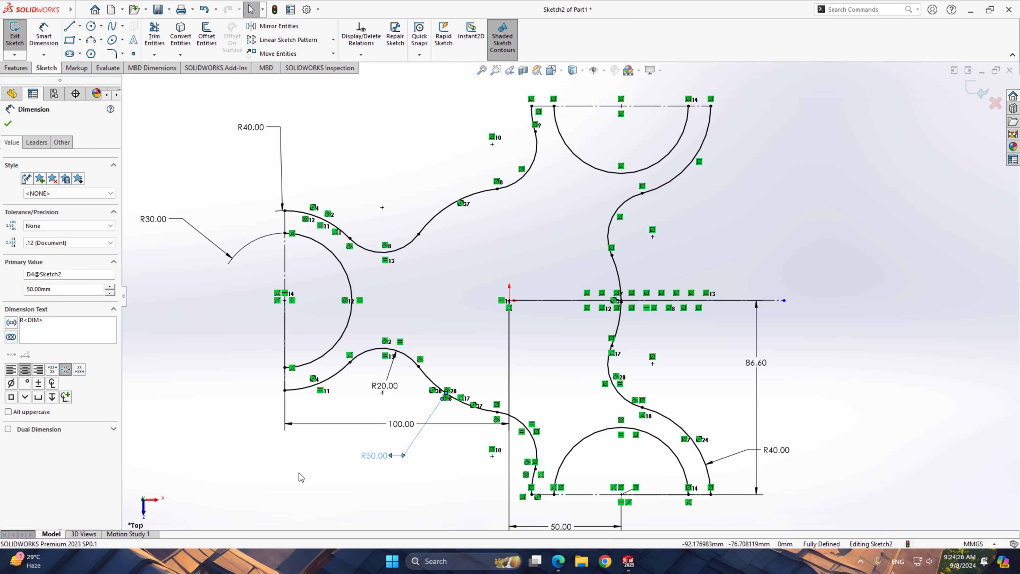
left_click(291, 479)
scroll(689, 319, "up", 2)
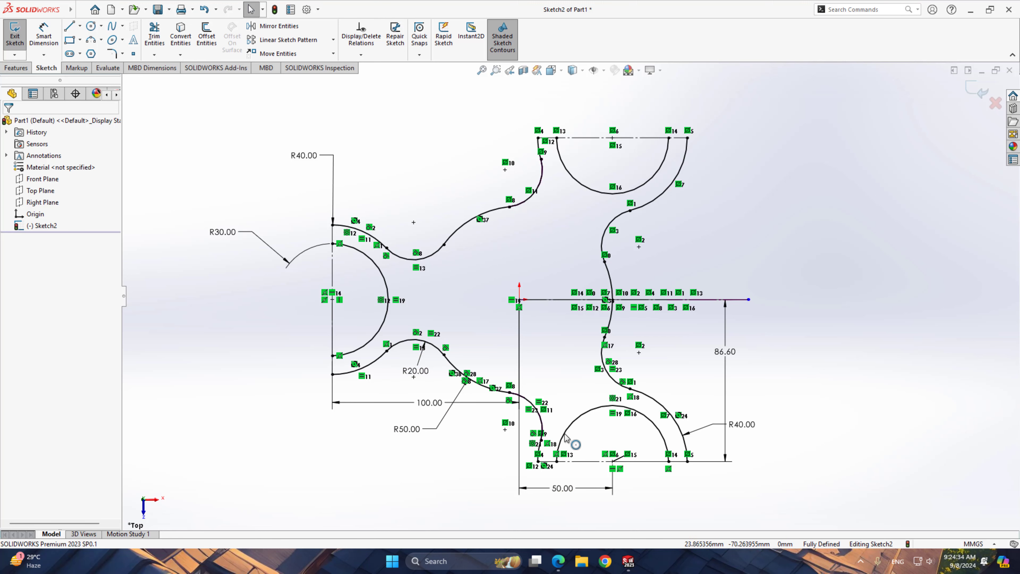
Close both gaps at the lower arm's end with horizontal lines joining the outer and inner arc endpoints.
right_click(801, 365)
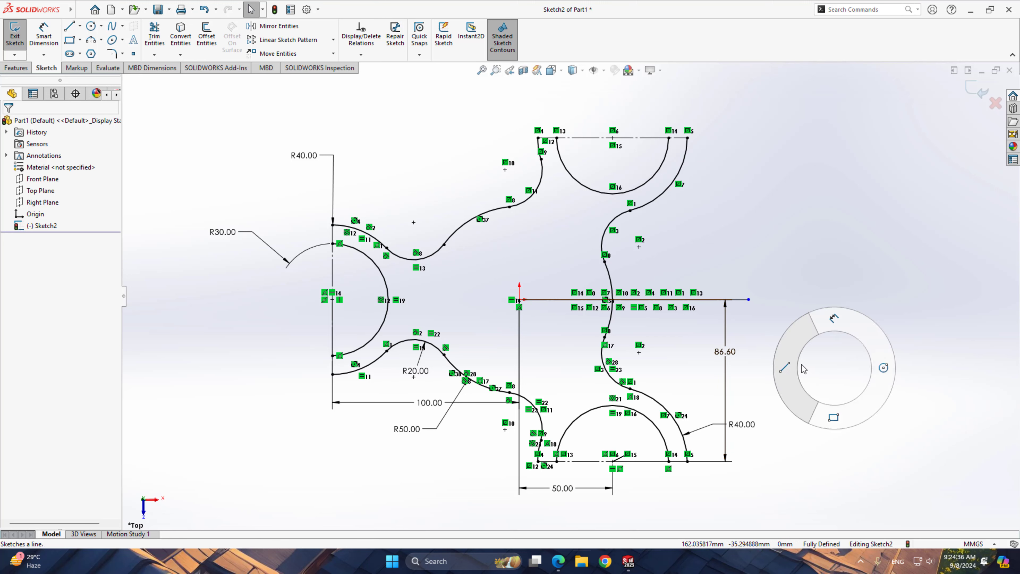
left_click(772, 369)
right_click_drag(839, 376, 807, 376)
left_click(688, 461)
left_click(669, 461)
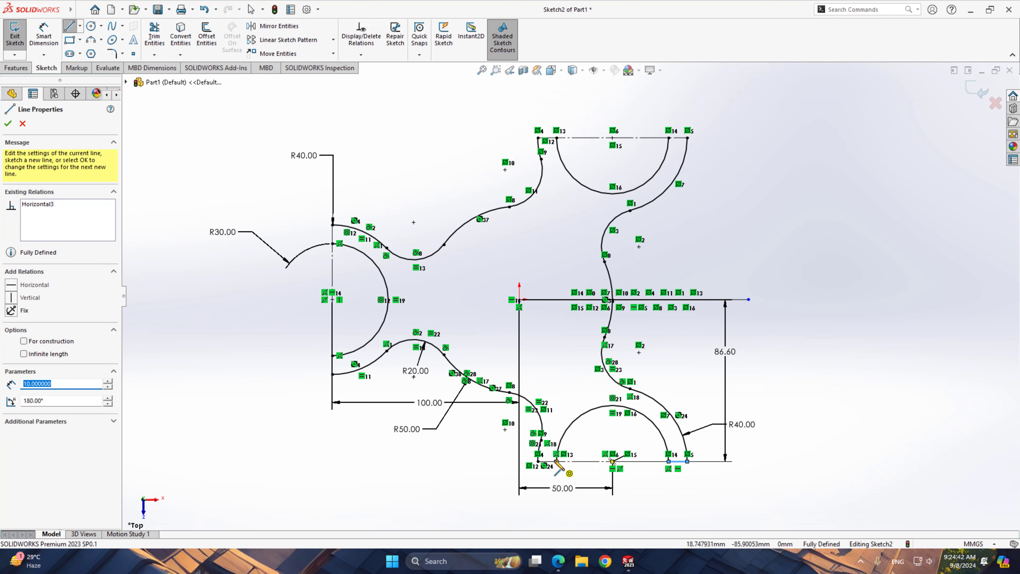
left_click(557, 461)
left_click(538, 461)
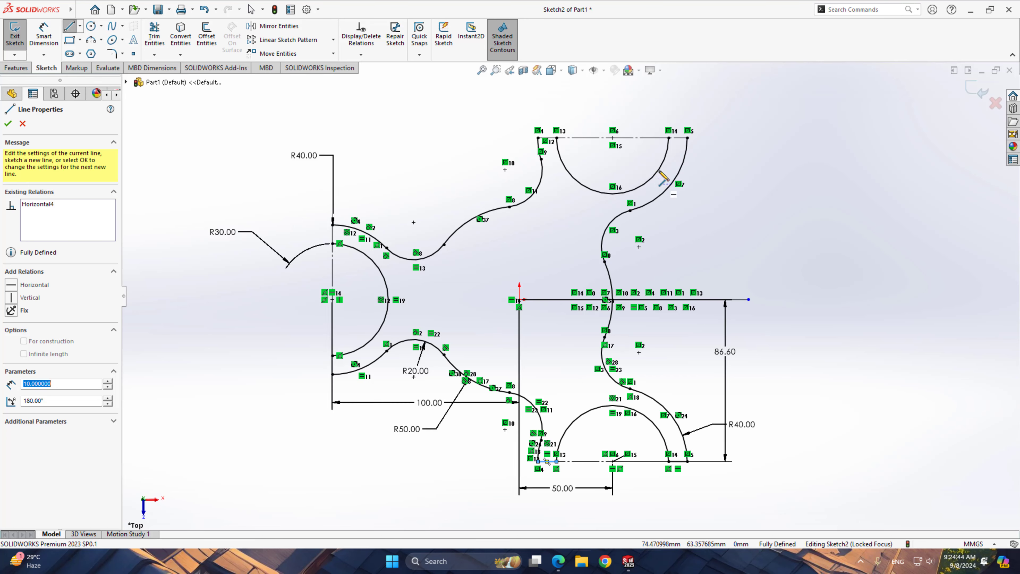
Close both gaps at the upper arm's end with horizontal lines joining the outer and inner arc endpoints.
left_click(687, 137)
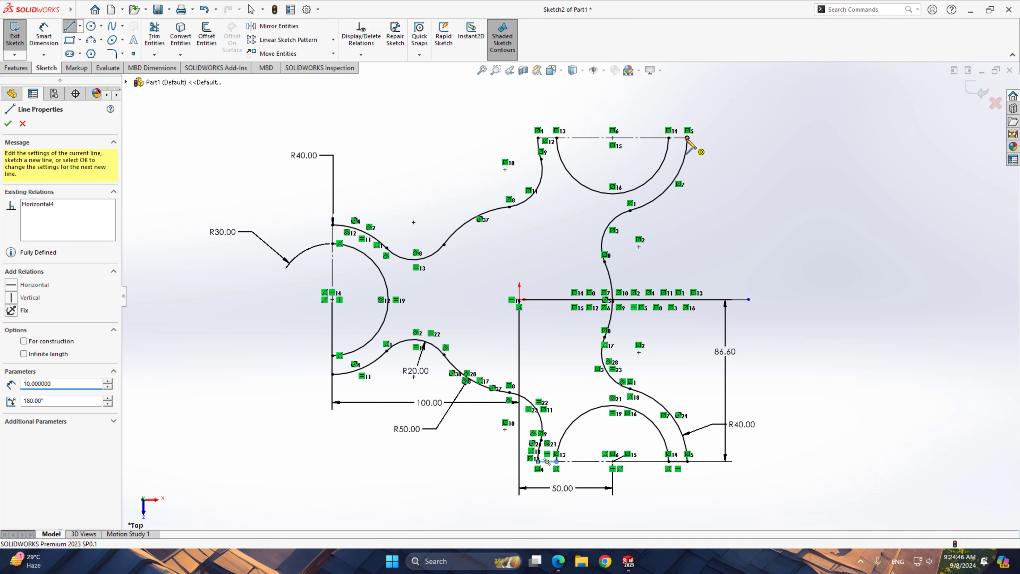
left_click(669, 138)
left_click(556, 138)
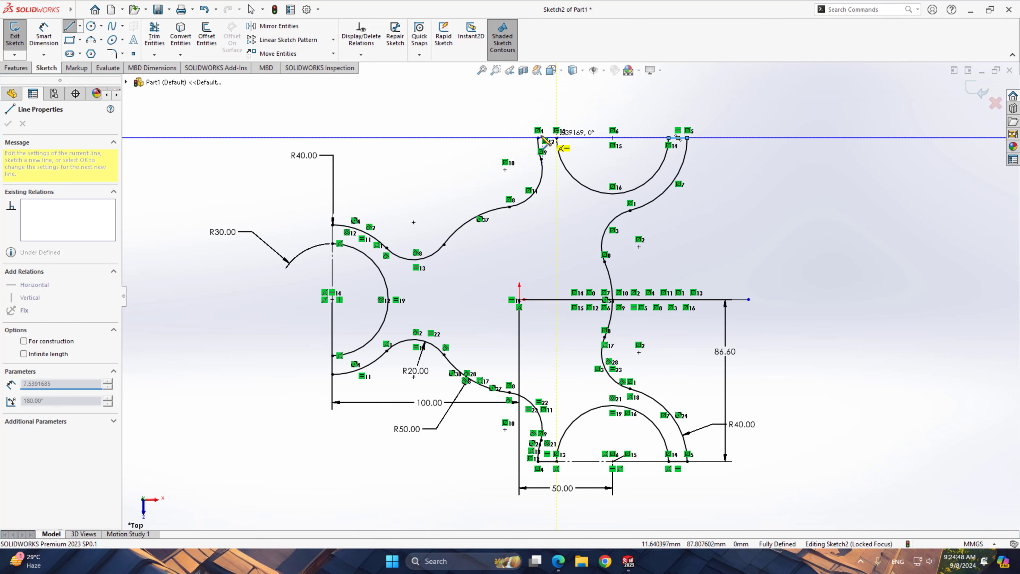
left_click(539, 138)
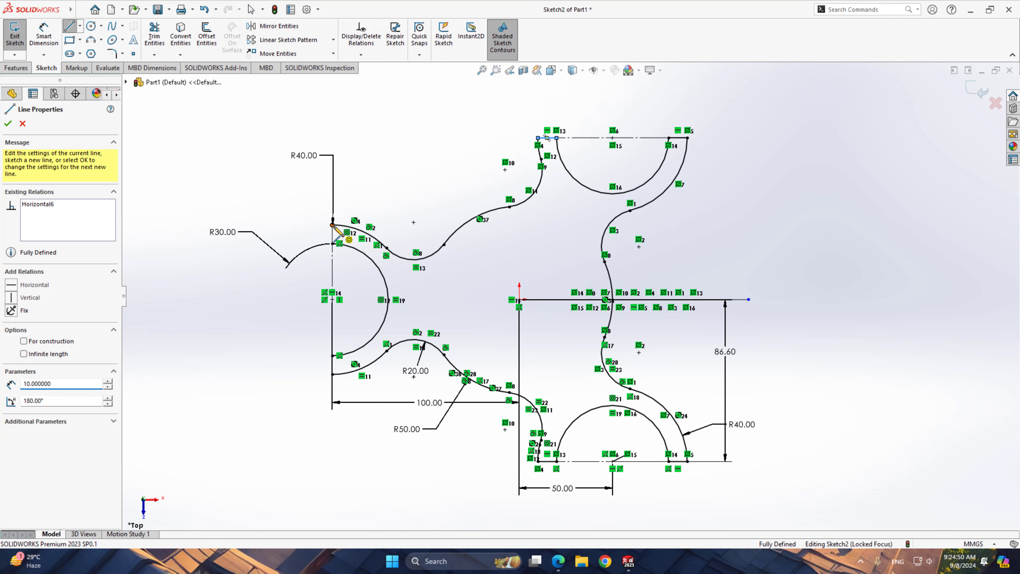
Close both gaps at the left arm's end with vertical lines joining the R40 and R30 arc endpoints.
left_click(333, 225)
left_click(332, 243)
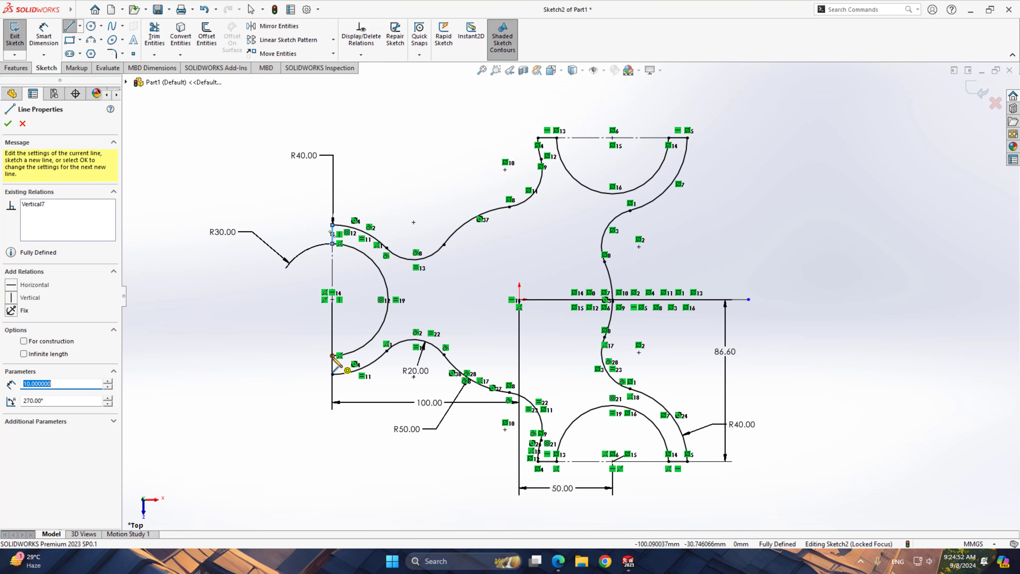
left_click(333, 356)
left_click(332, 374)
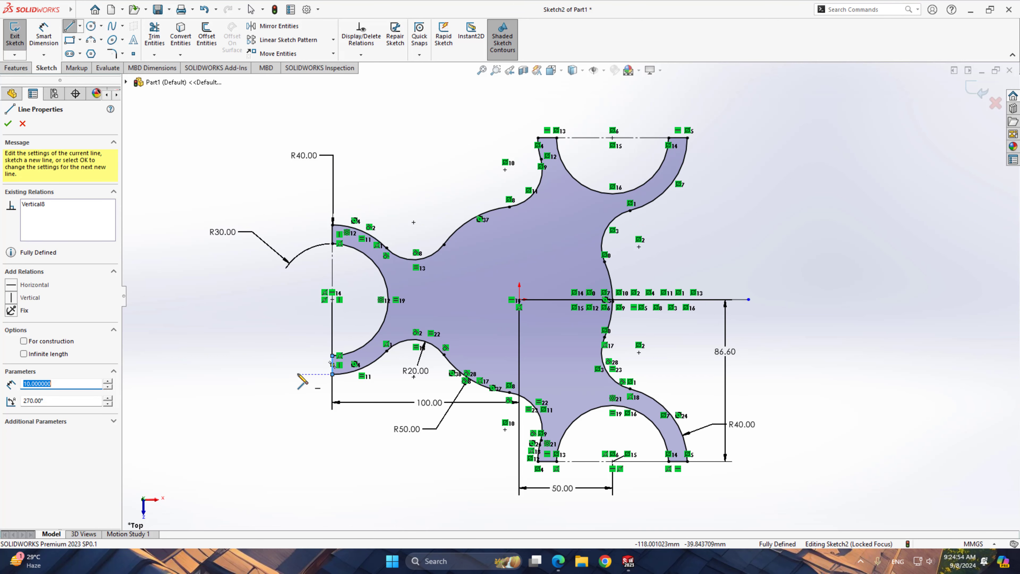
right_click(266, 322)
left_click(270, 314)
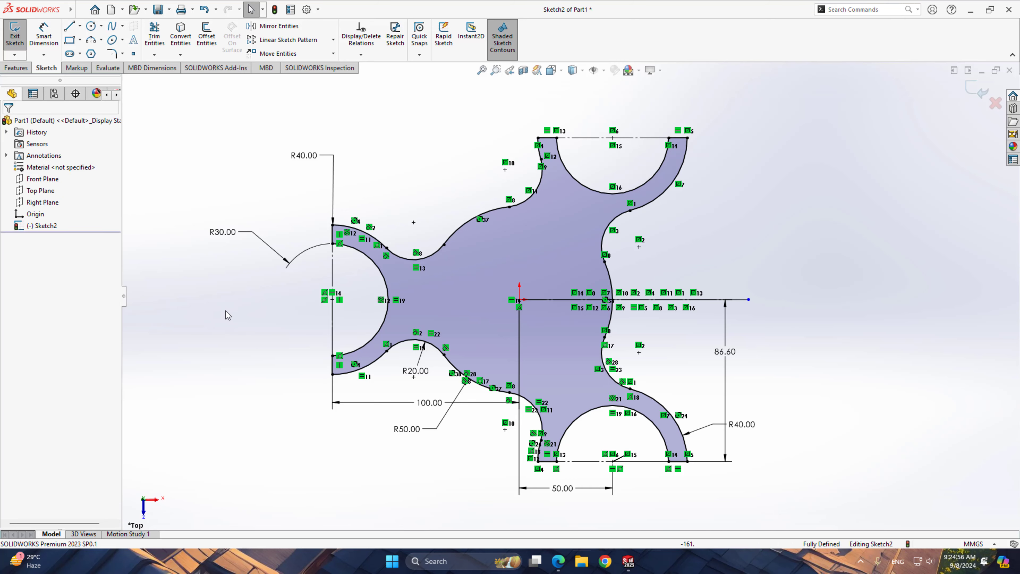
Sketch a circle of about 31 mm radius centred on the origin inside the closed profile.
right_click_drag(228, 315, 282, 318)
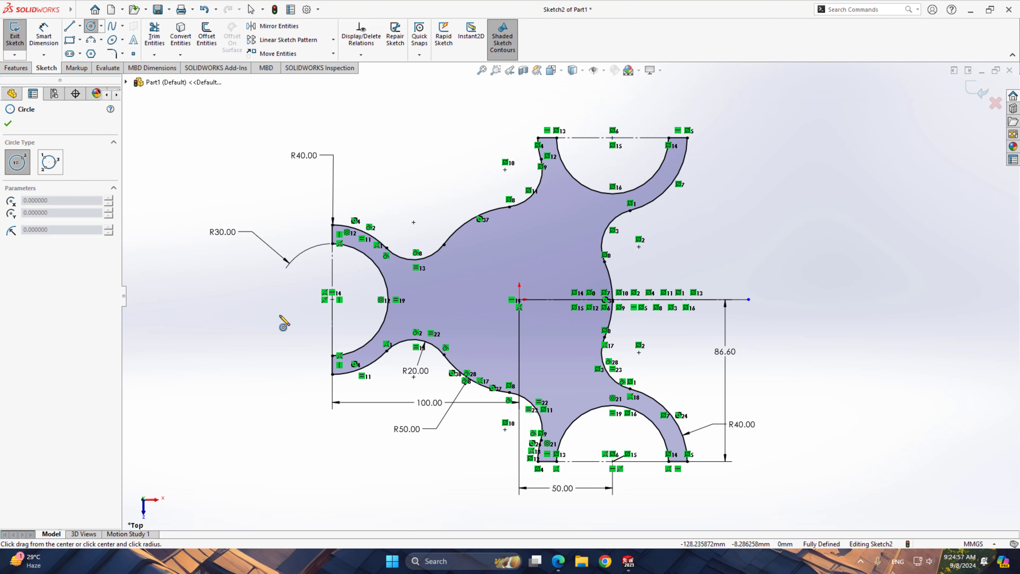
left_click(519, 299)
left_click(558, 260)
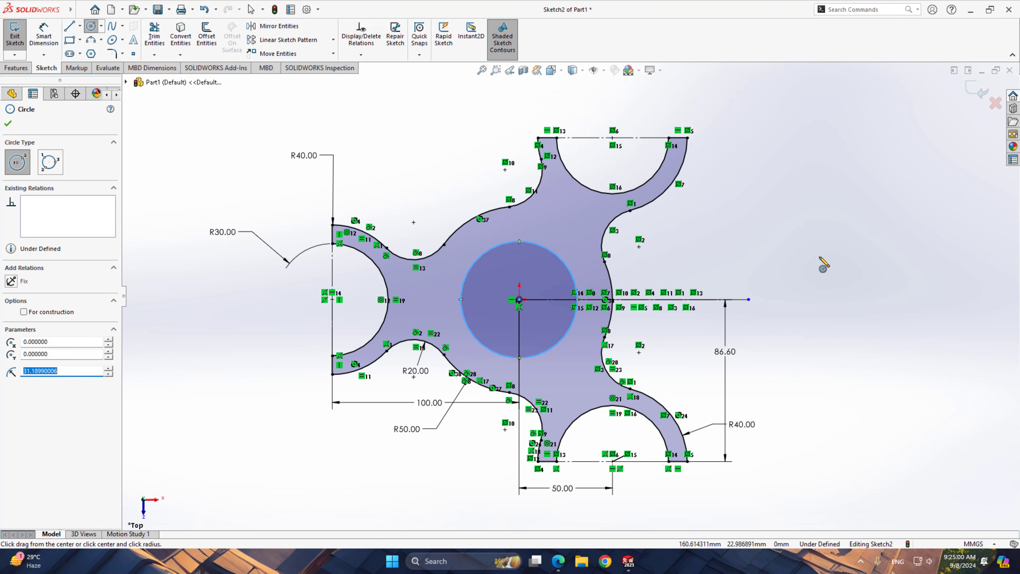
Dimension the central circle's diameter and set it to 80 mm.
right_click_drag(820, 258, 815, 203)
left_click(514, 242)
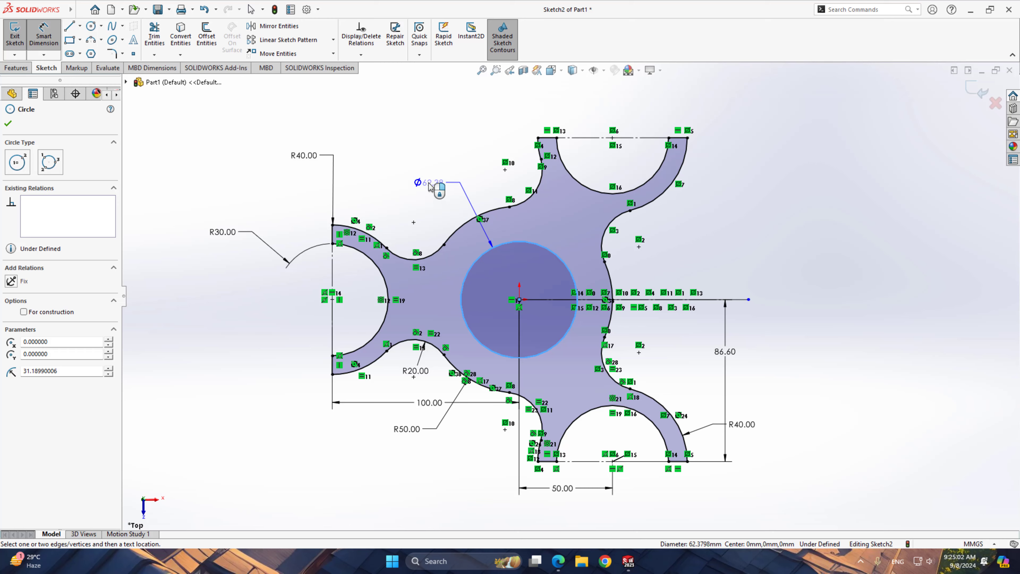
left_click(429, 186)
type("80")
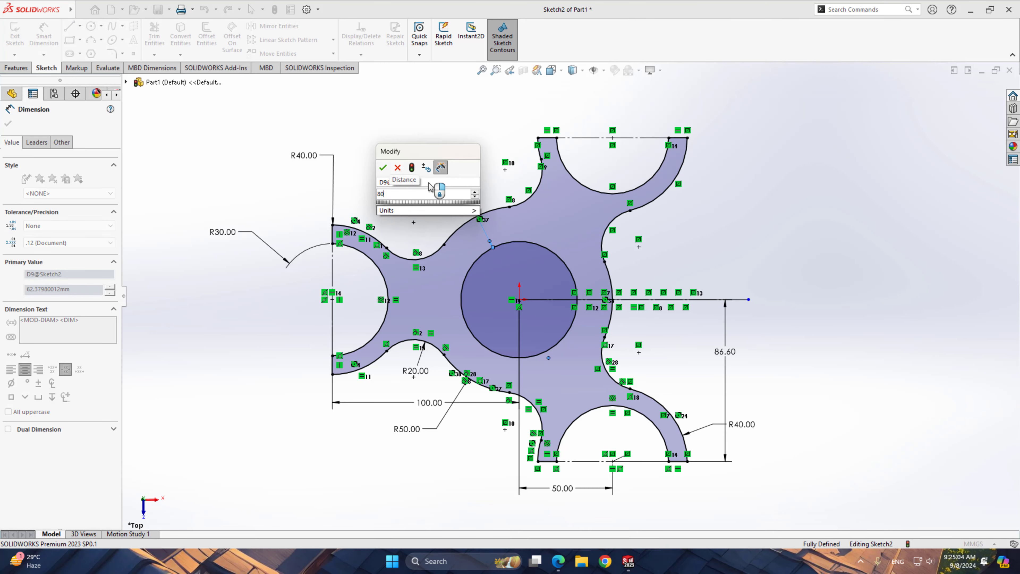
key("Return")
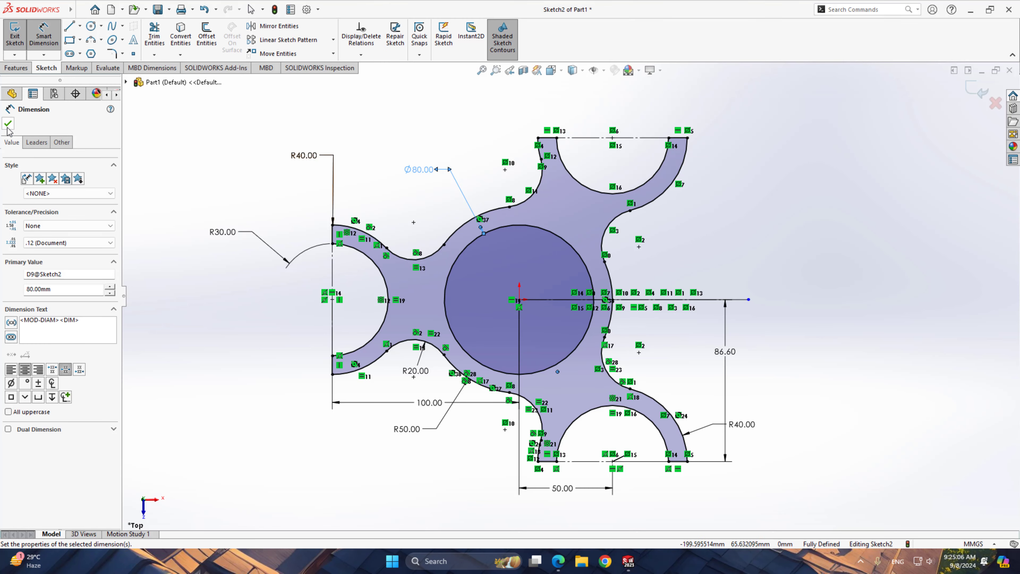
left_click(8, 125)
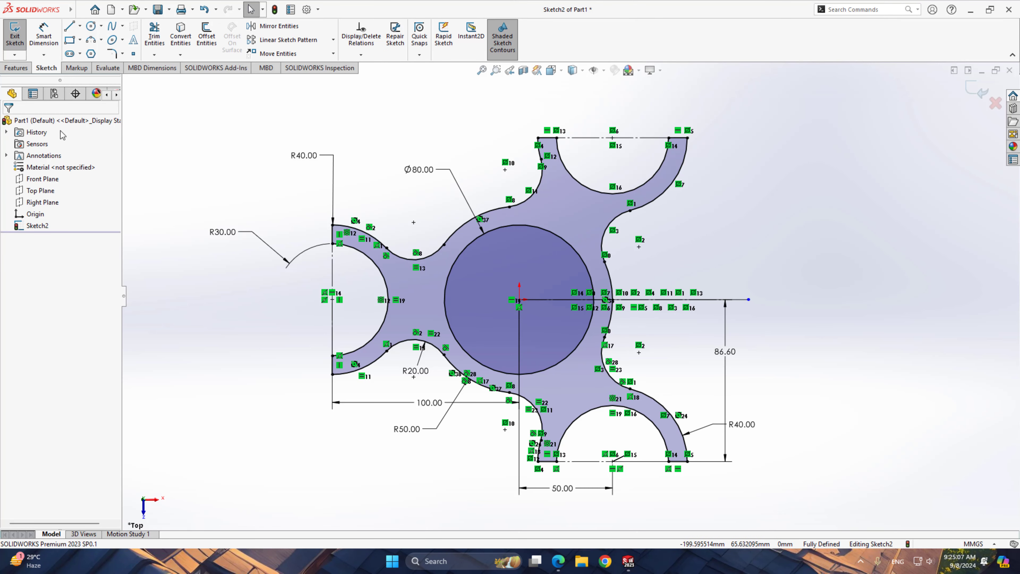
Extrude the three-arm profile around the central hole as a blind boss 10 mm deep from the sketch plane.
left_click(15, 68)
left_click(22, 34)
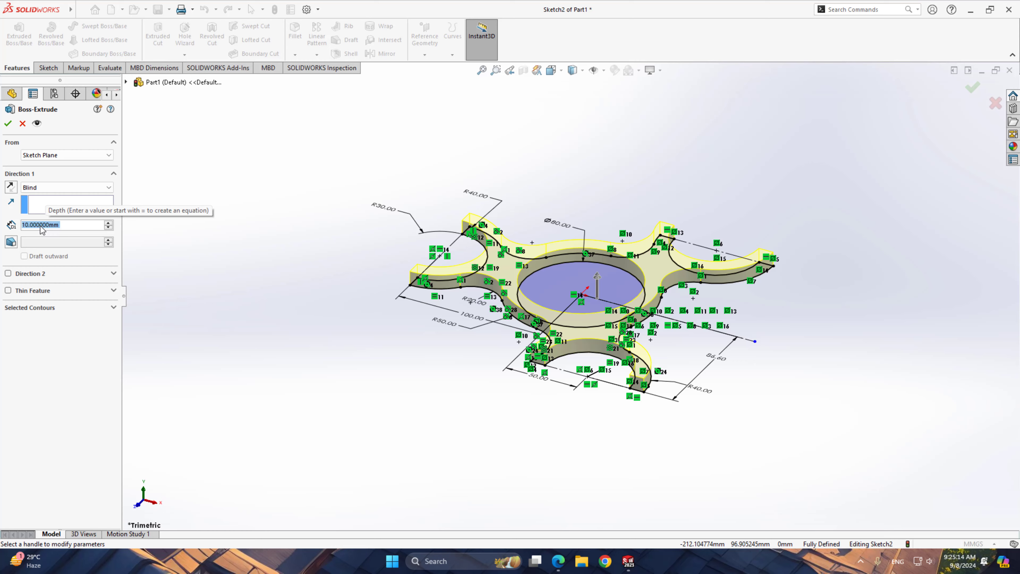
left_click(8, 123)
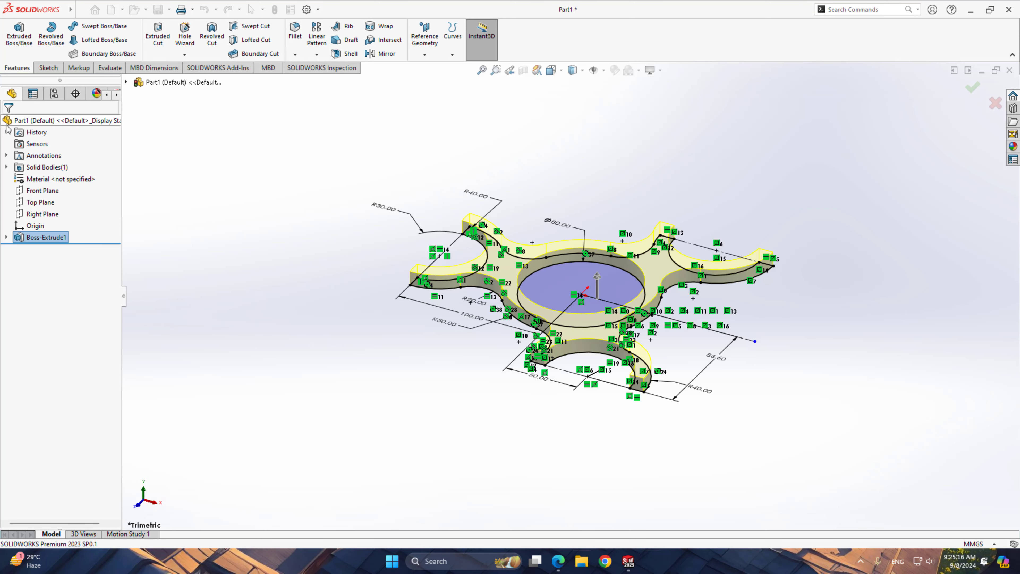
middle_click_drag(406, 263, 478, 325)
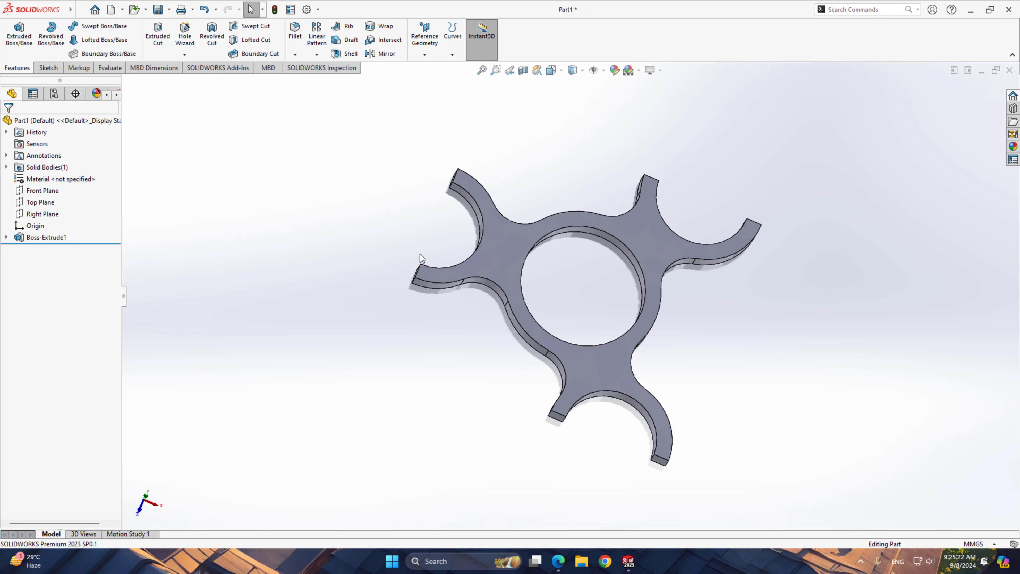
middle_click_drag(420, 253, 383, 253)
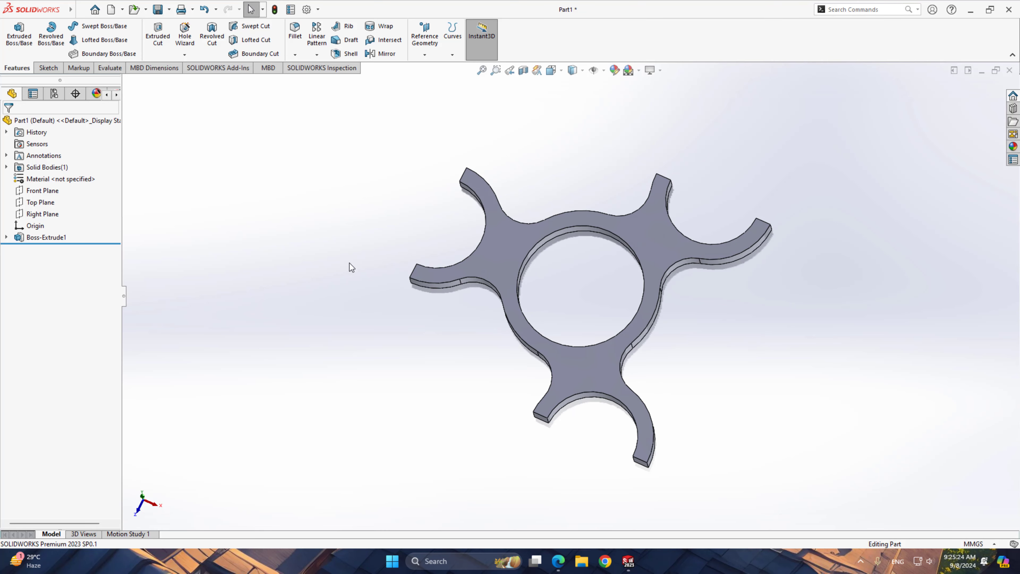